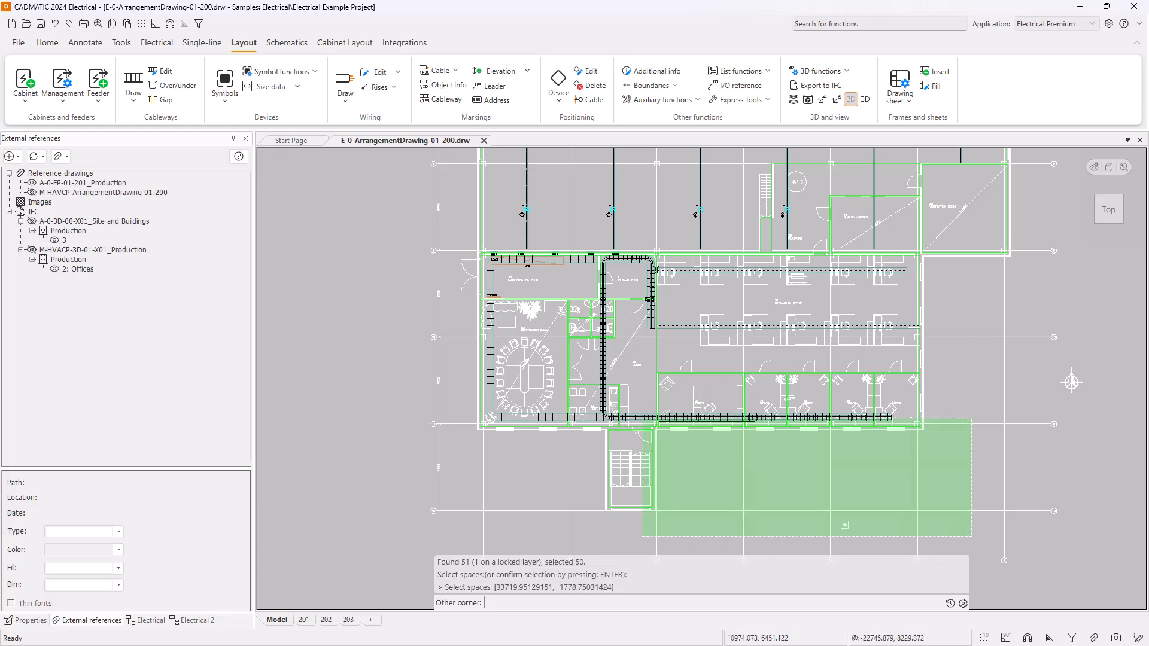
# Finish the selection window around all office-wing spaces and the staircase, and confirm them for the DIALux export.
pyautogui.click(441, 274)
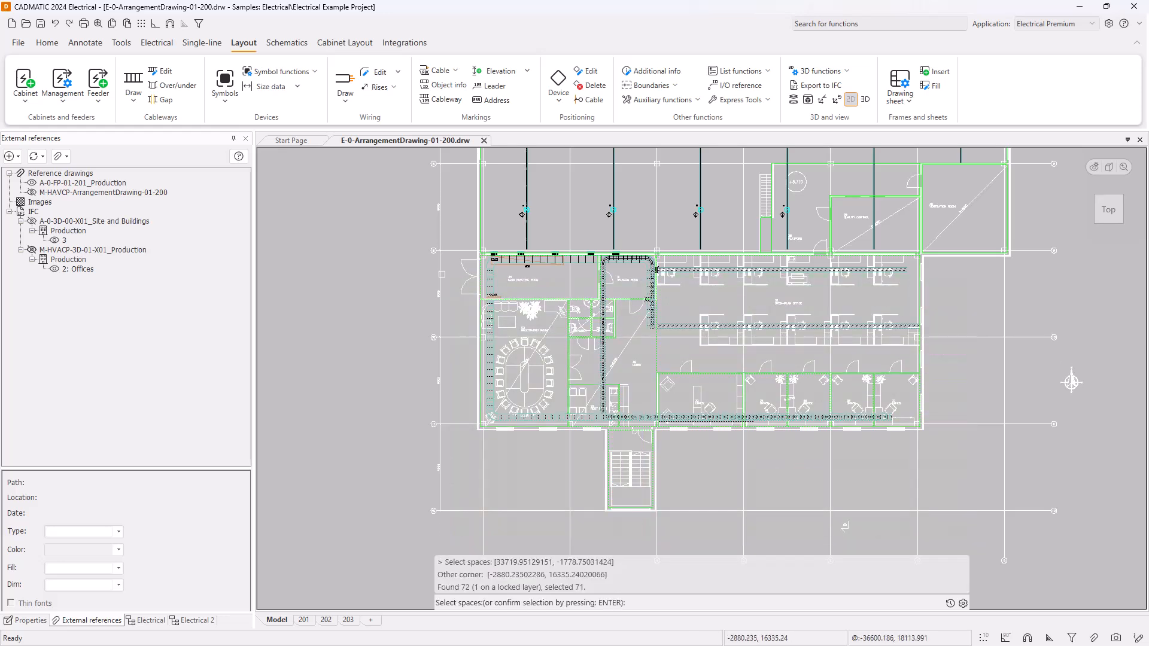
pyautogui.press('Return')
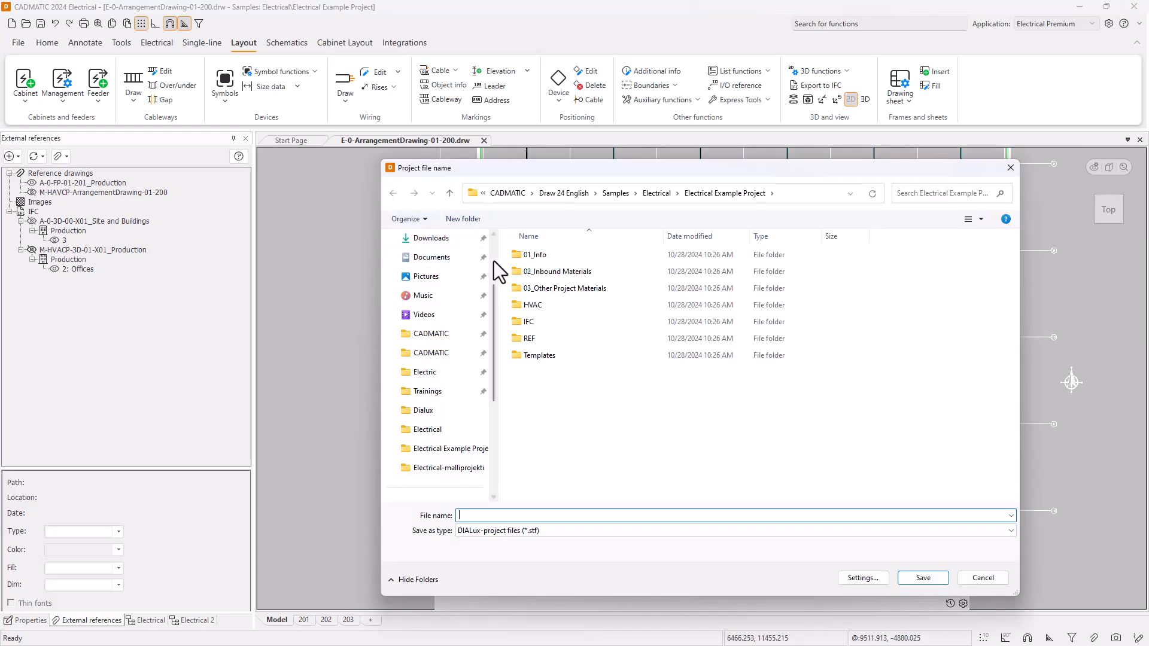
# Create a folder named Dialux in the Electrical Example Project folder and open it as the export location.
pyautogui.scroll(1, 495, 243)
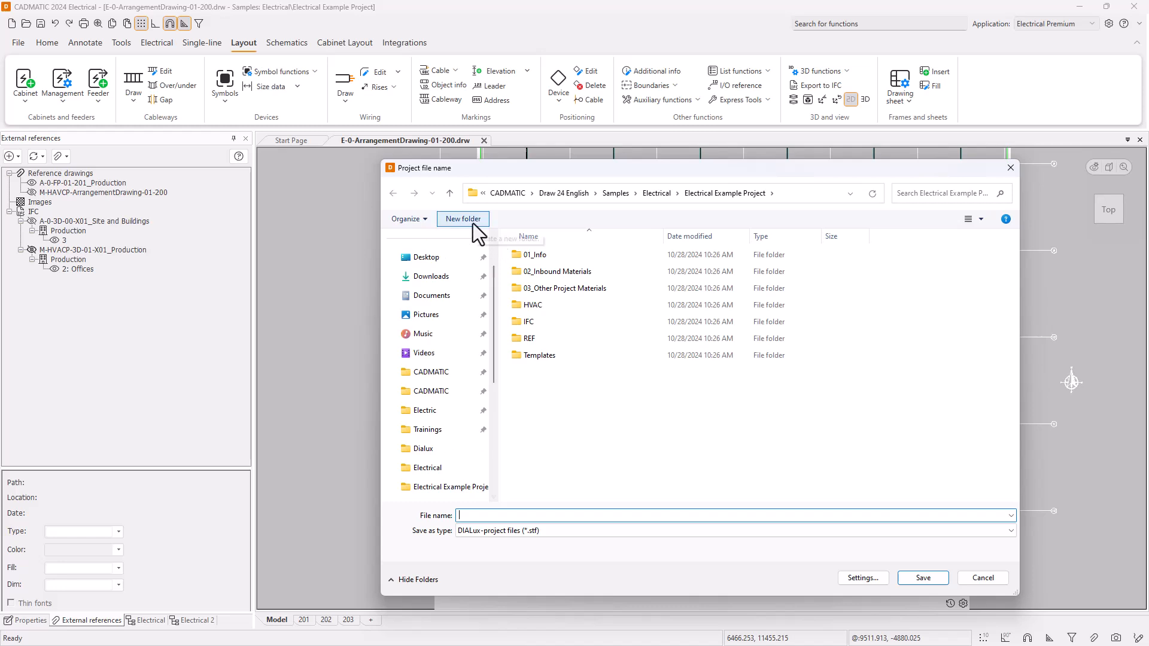
pyautogui.click(472, 224)
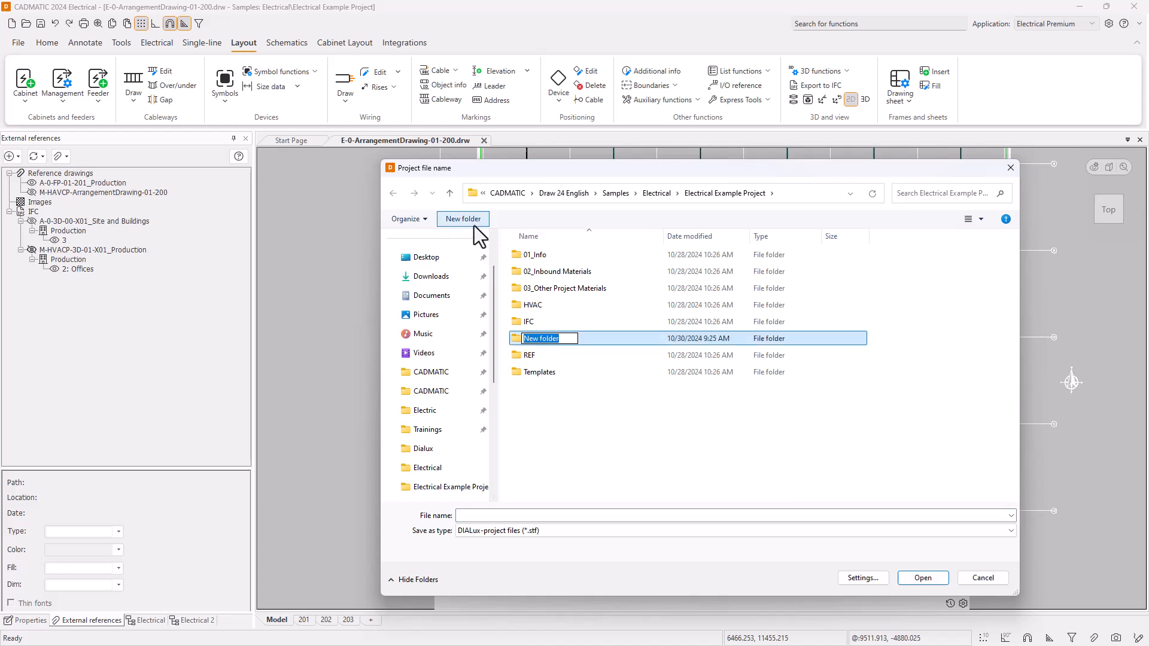
pyautogui.write('Dialux')
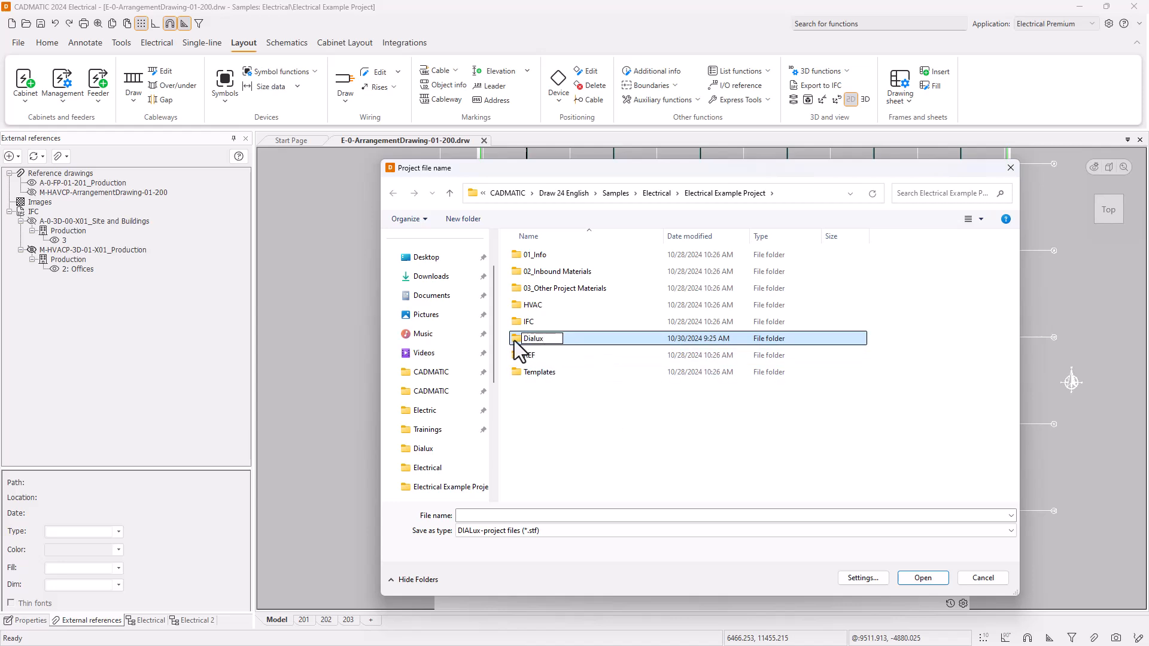
pyautogui.press('Return')
pyautogui.doubleClick(516, 307)
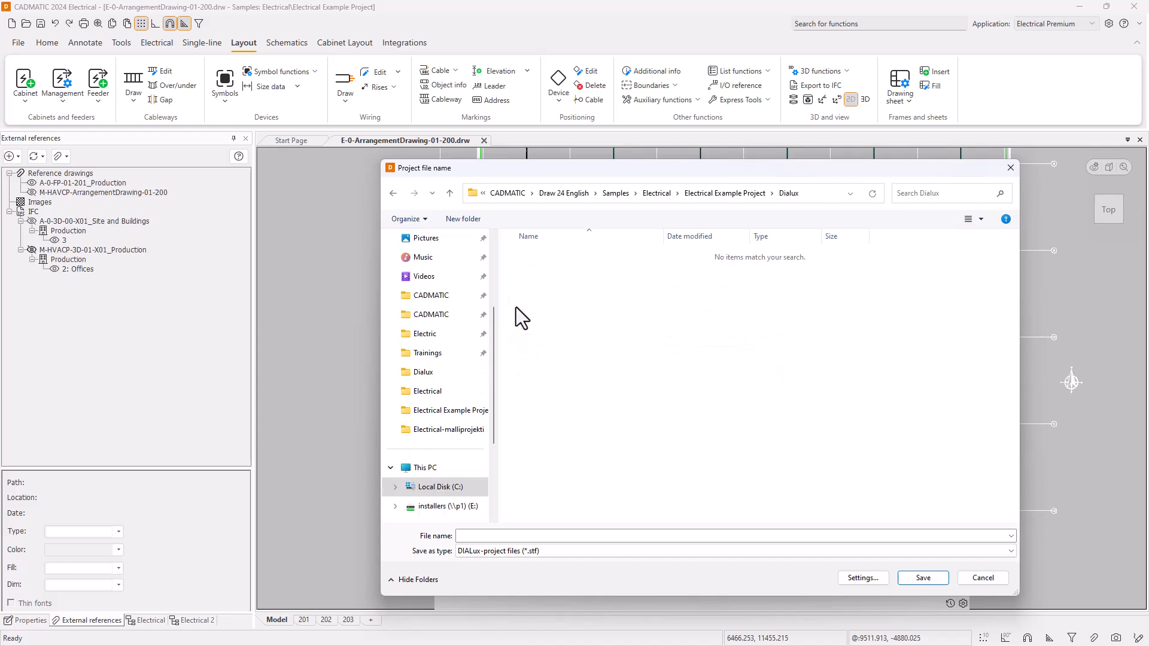
# Save the DIALux project file as 2Floor in STF format.
pyautogui.click(501, 536)
pyautogui.write('2Floor')
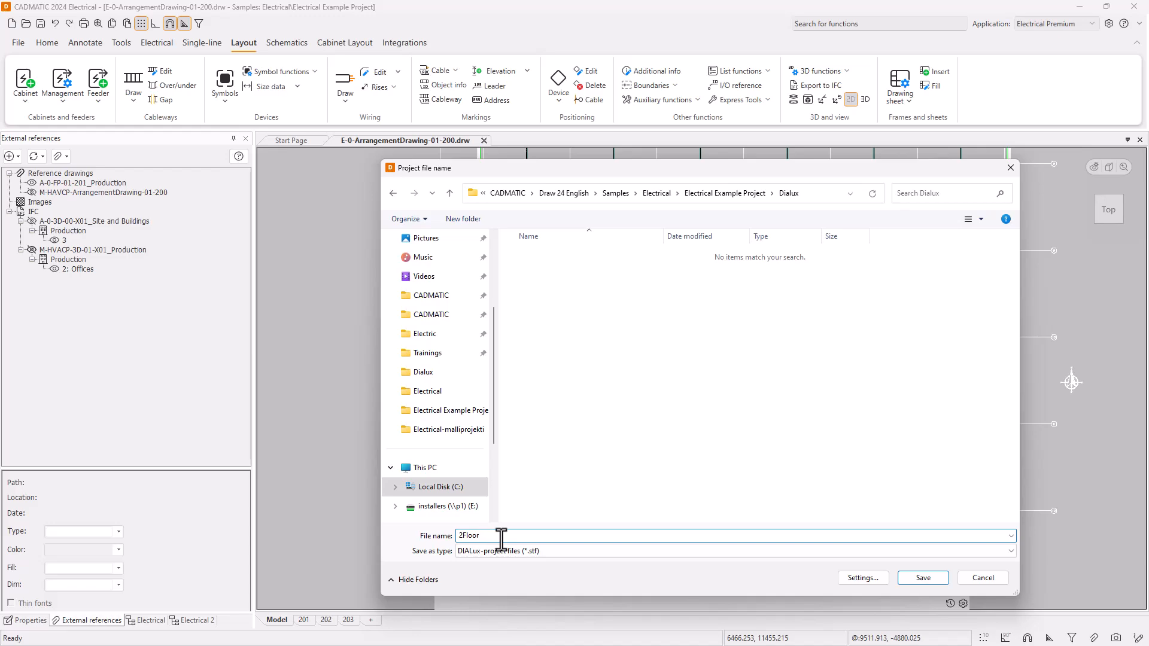
pyautogui.click(921, 576)
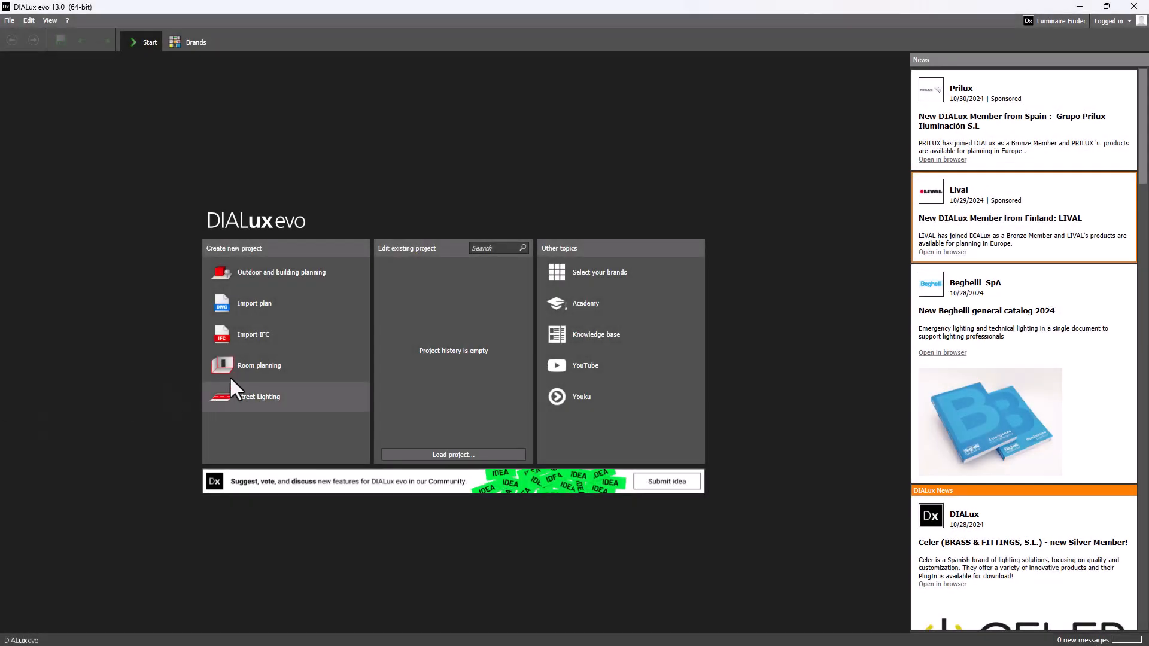
# In DIALux evo, create an outdoor and building planning project and import 2Floor.stf from the Dialux folder.
pyautogui.click(248, 267)
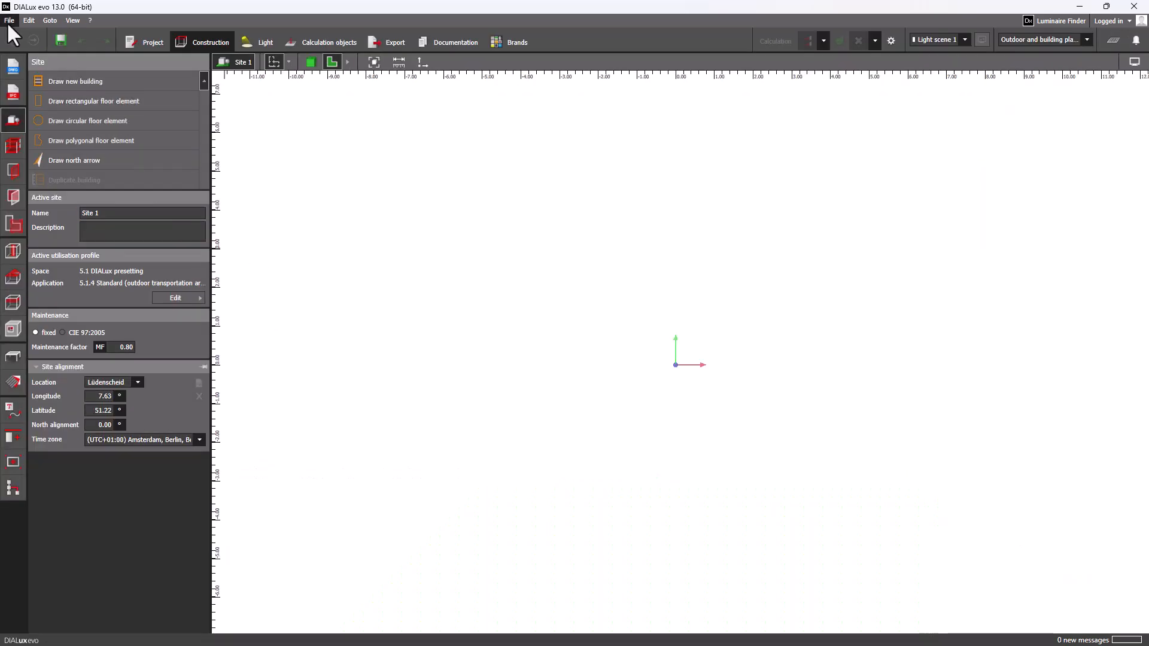
pyautogui.click(9, 21)
pyautogui.moveTo(63, 105)
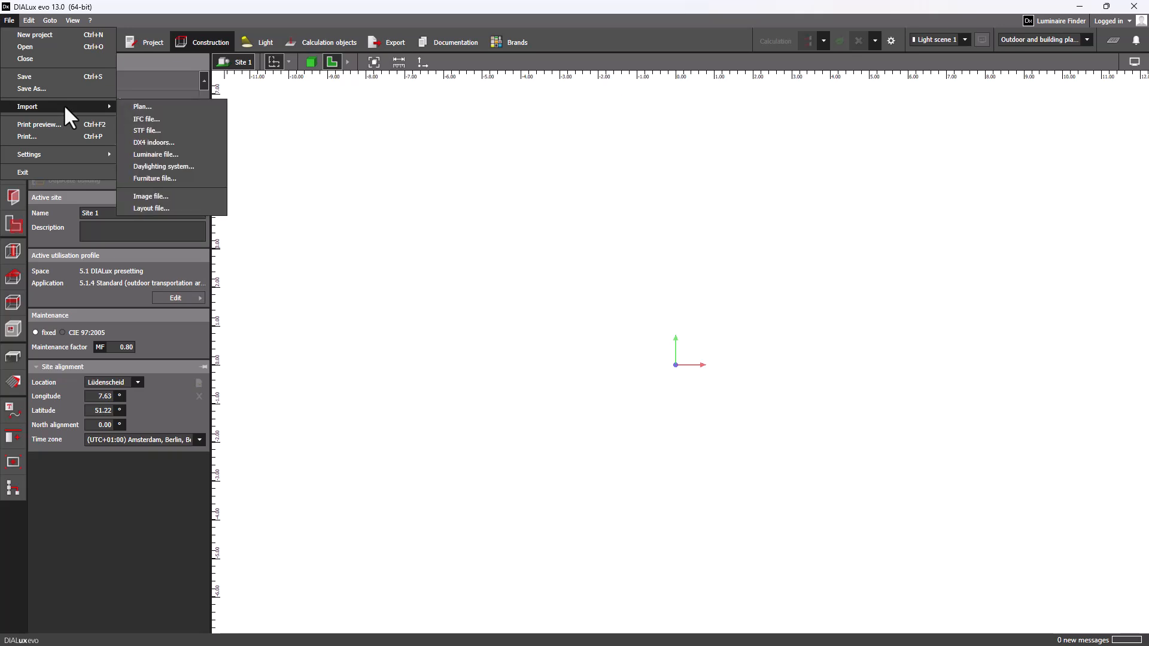
pyautogui.click(162, 129)
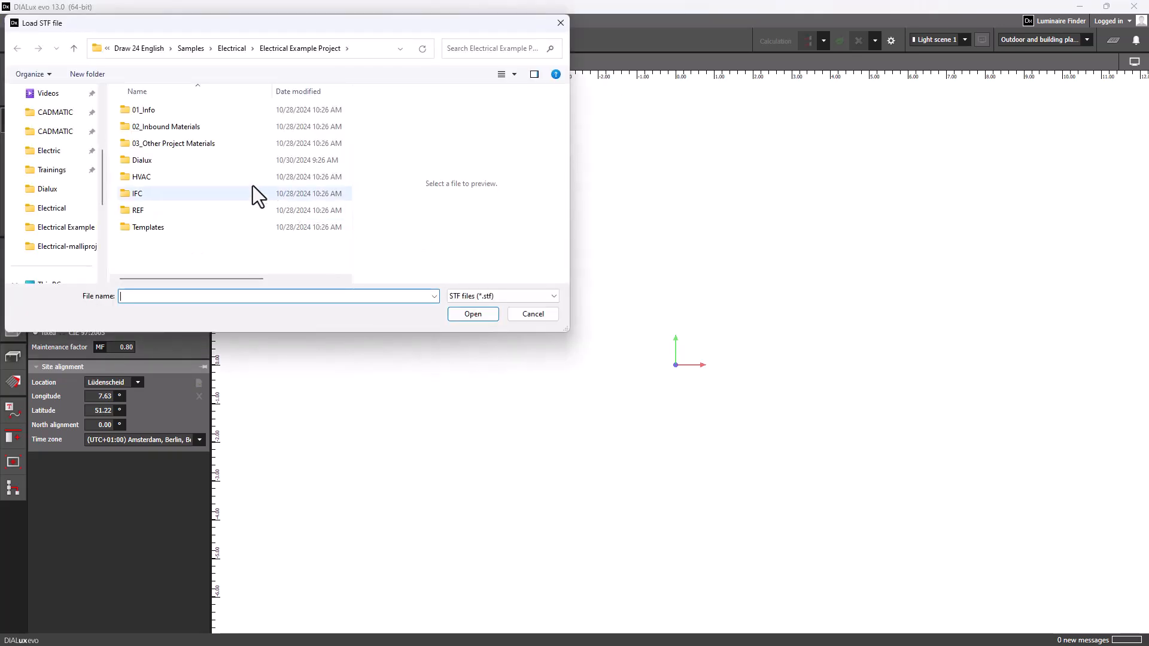
pyautogui.doubleClick(170, 160)
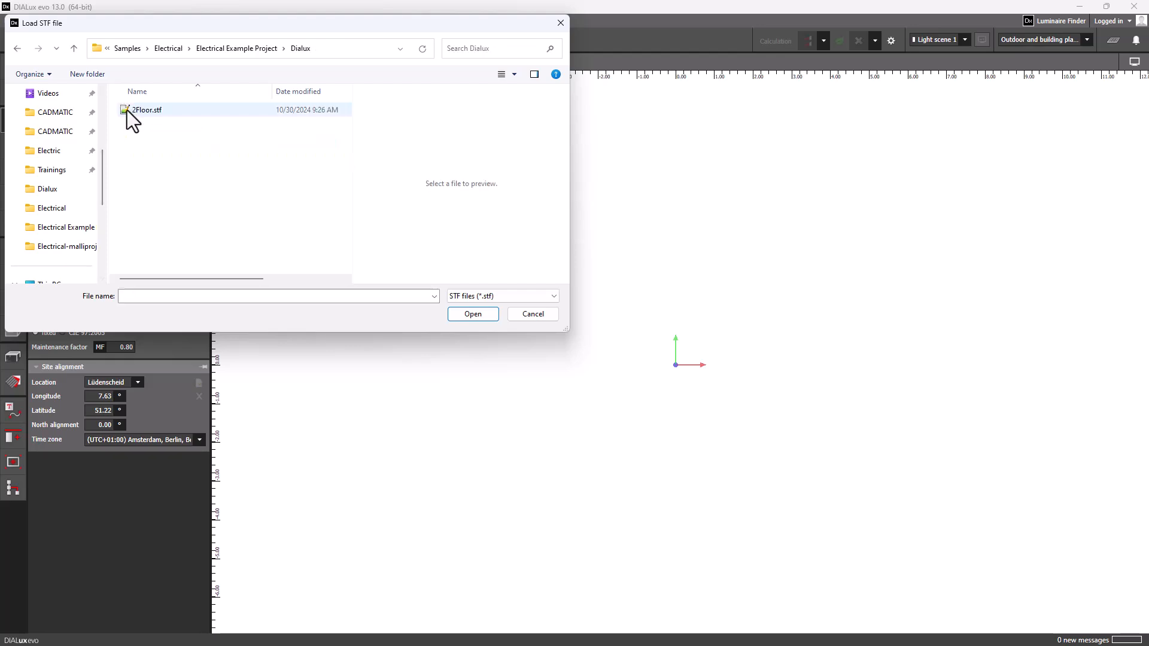
pyautogui.doubleClick(127, 110)
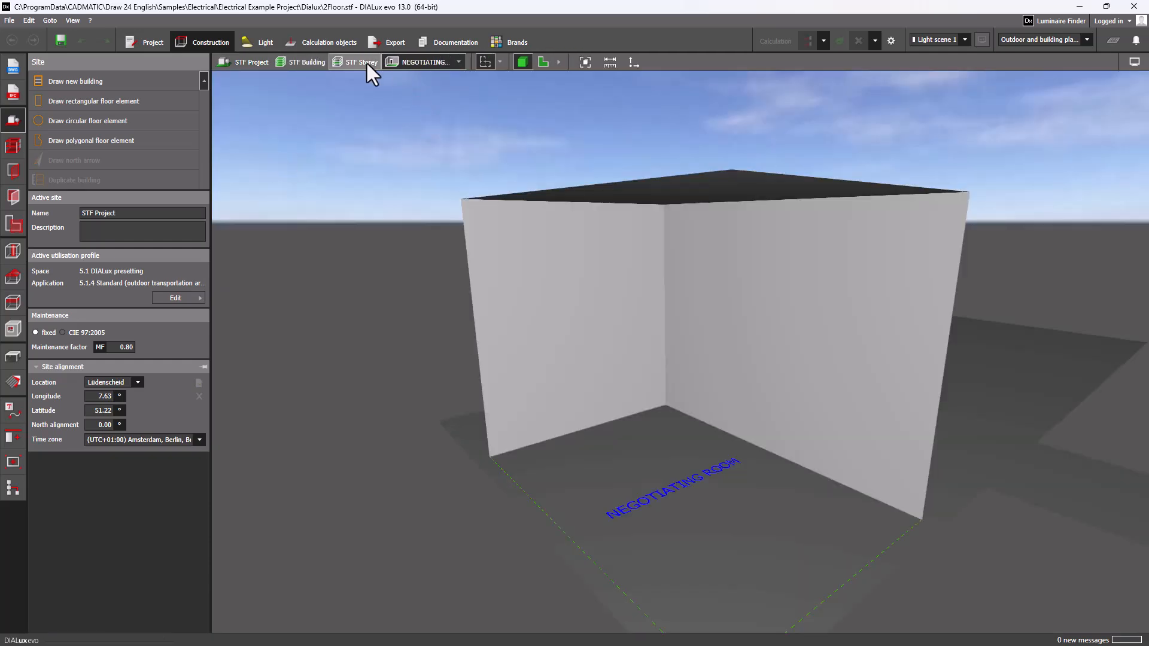
# Show the whole STF Storey in 3D and save the project as 2Floor.evo in the Dialux folder.
pyautogui.click(366, 62)
pyautogui.moveTo(607, 248); pyautogui.dragTo(536, 351, button='right')
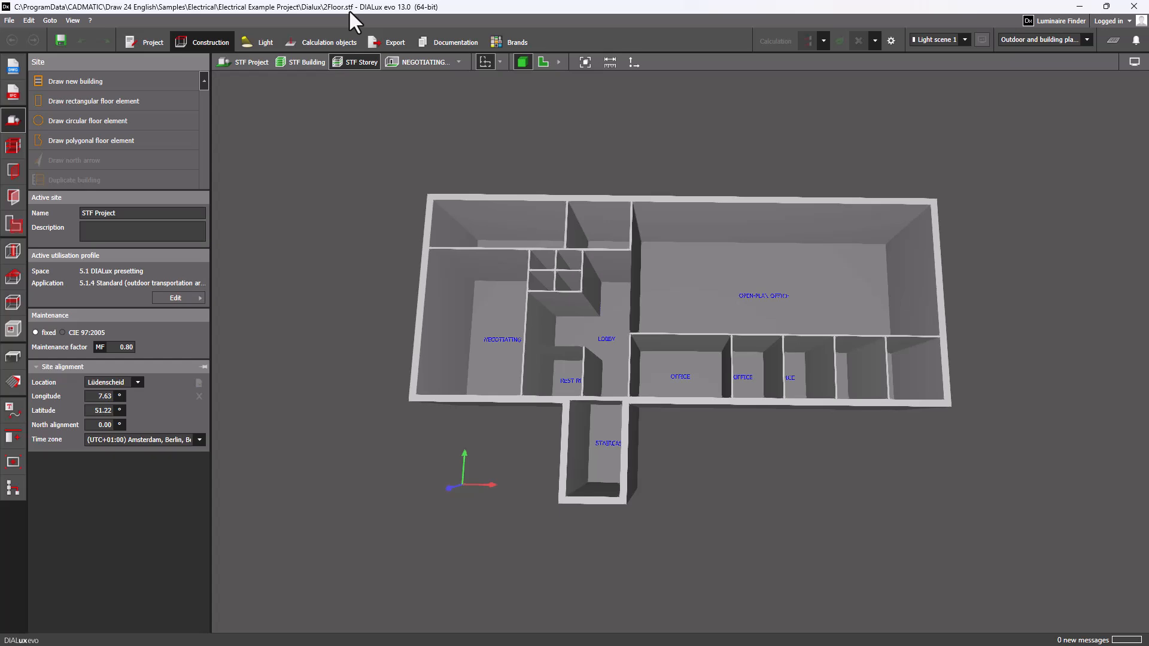
pyautogui.click(11, 20)
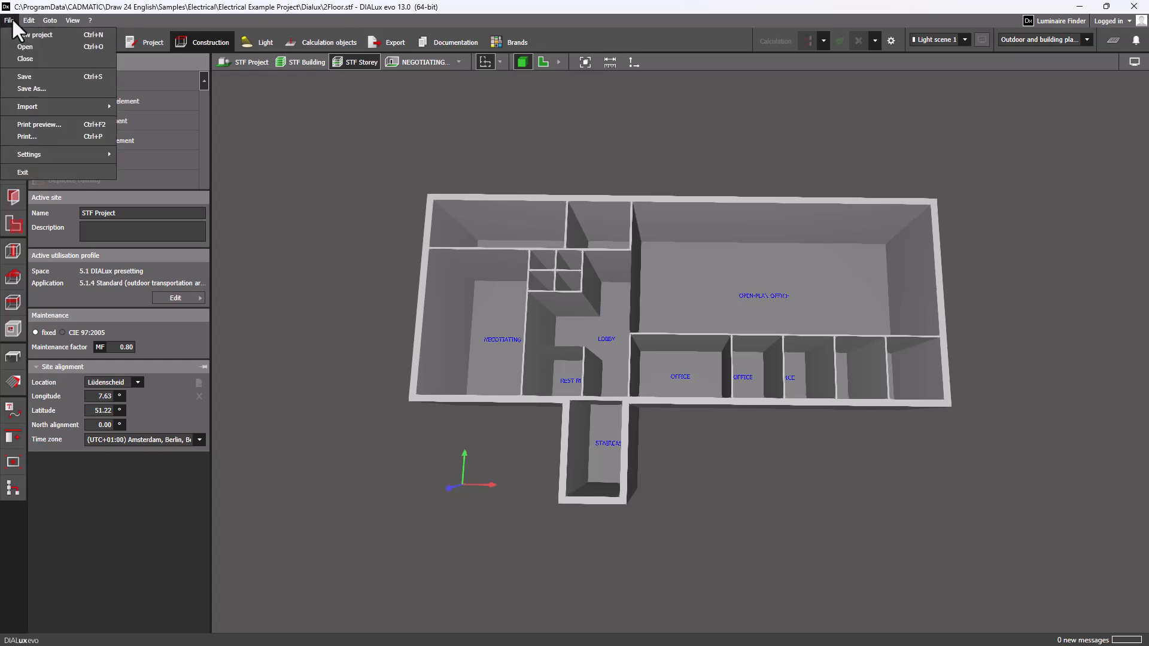
pyautogui.click(73, 90)
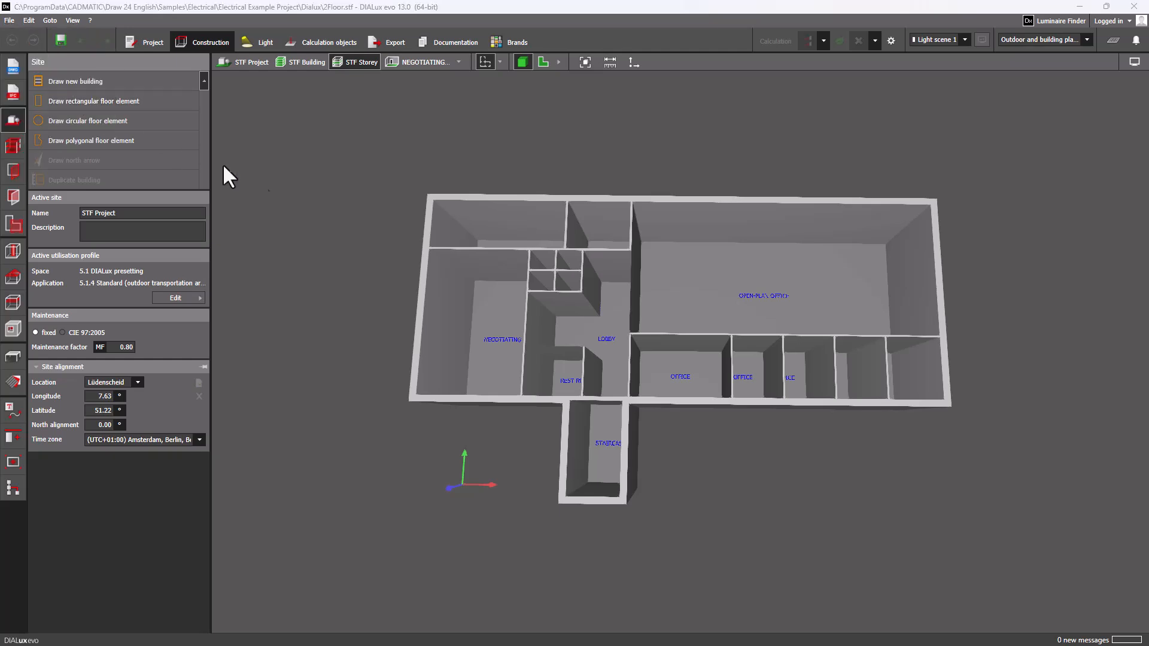
pyautogui.click(473, 314)
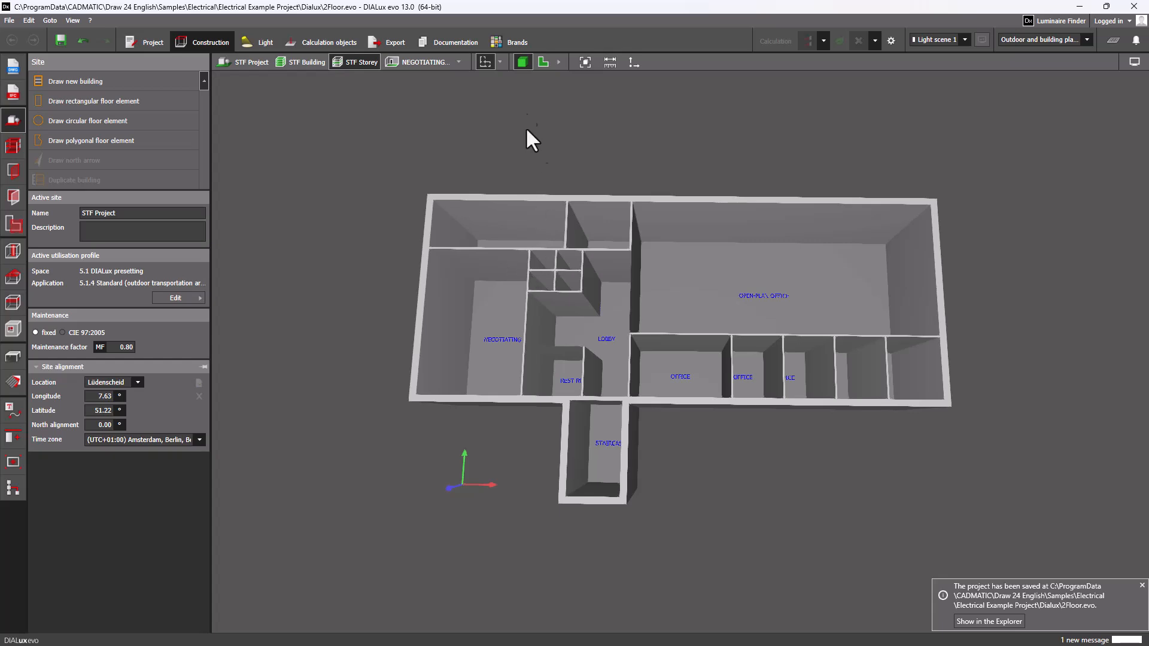
# Show the storey as a floor plan and make the Halla Lina80 11-501I-40GGM/840 the active luminaire.
pyautogui.click(540, 63)
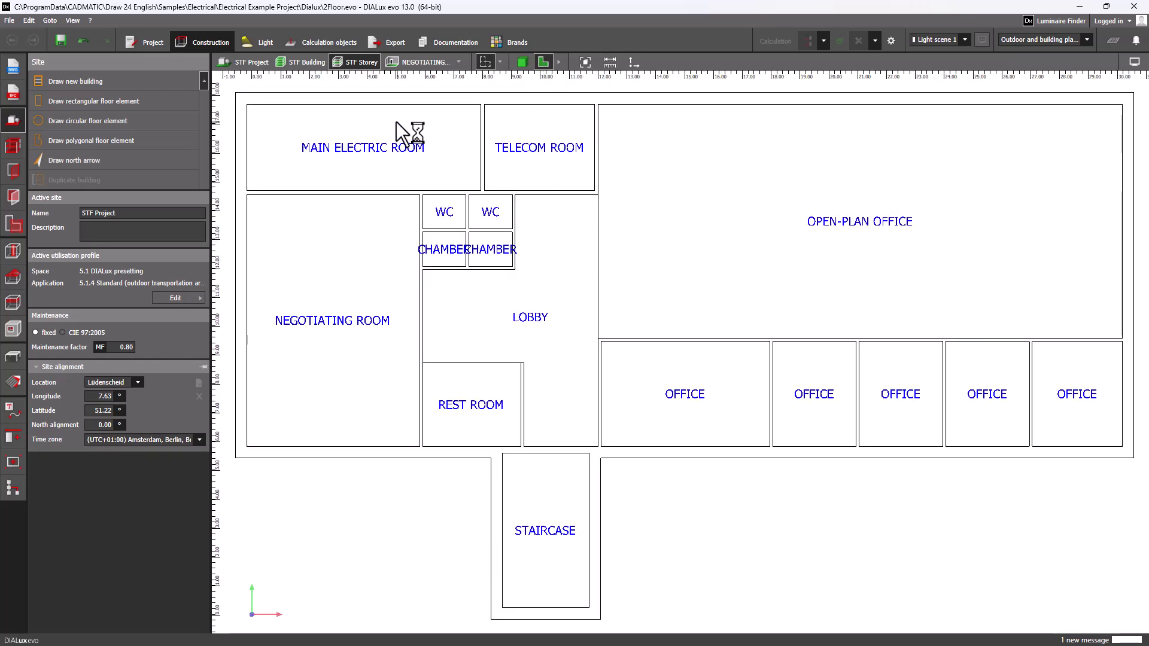
pyautogui.click(257, 42)
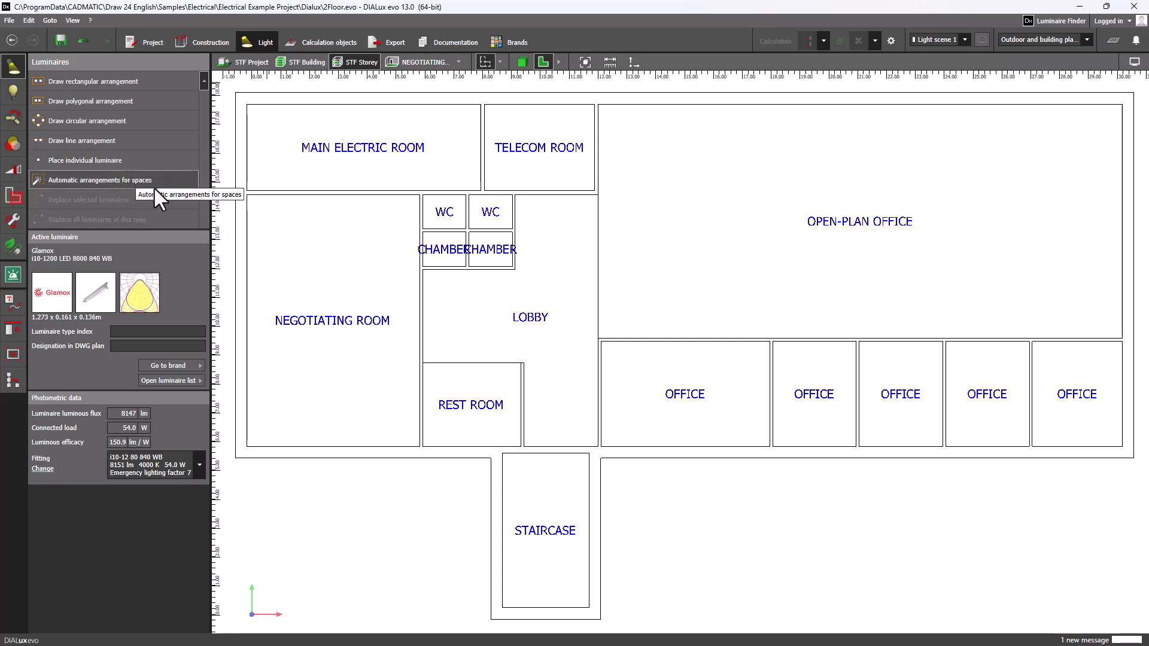
pyautogui.click(200, 381)
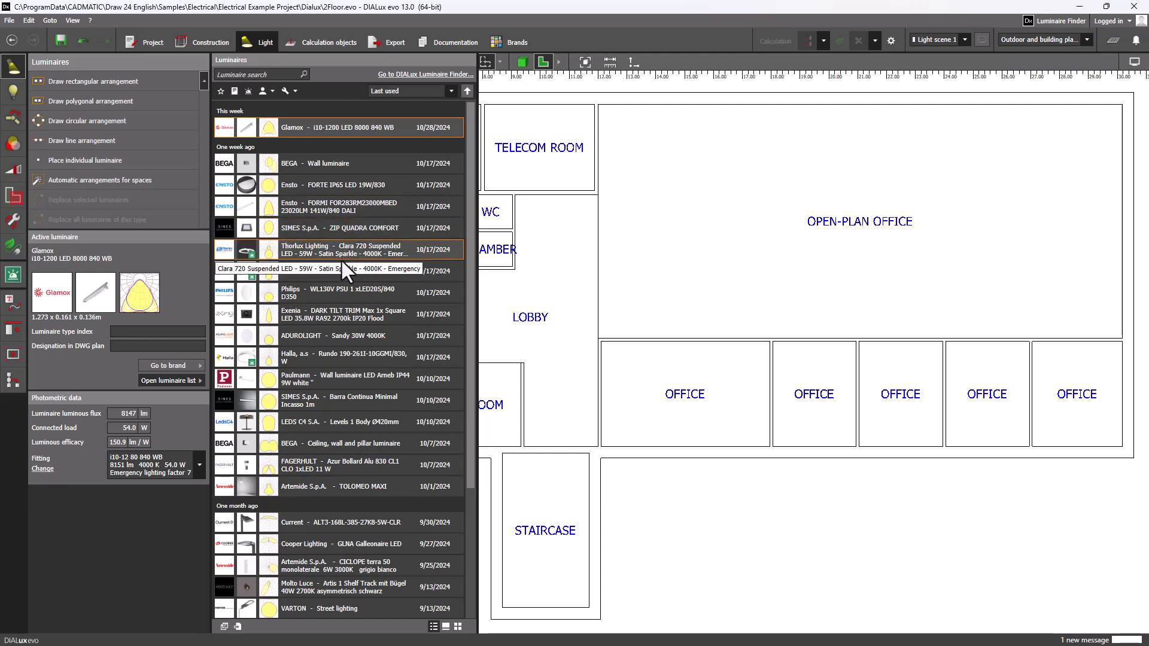
pyautogui.click(357, 266)
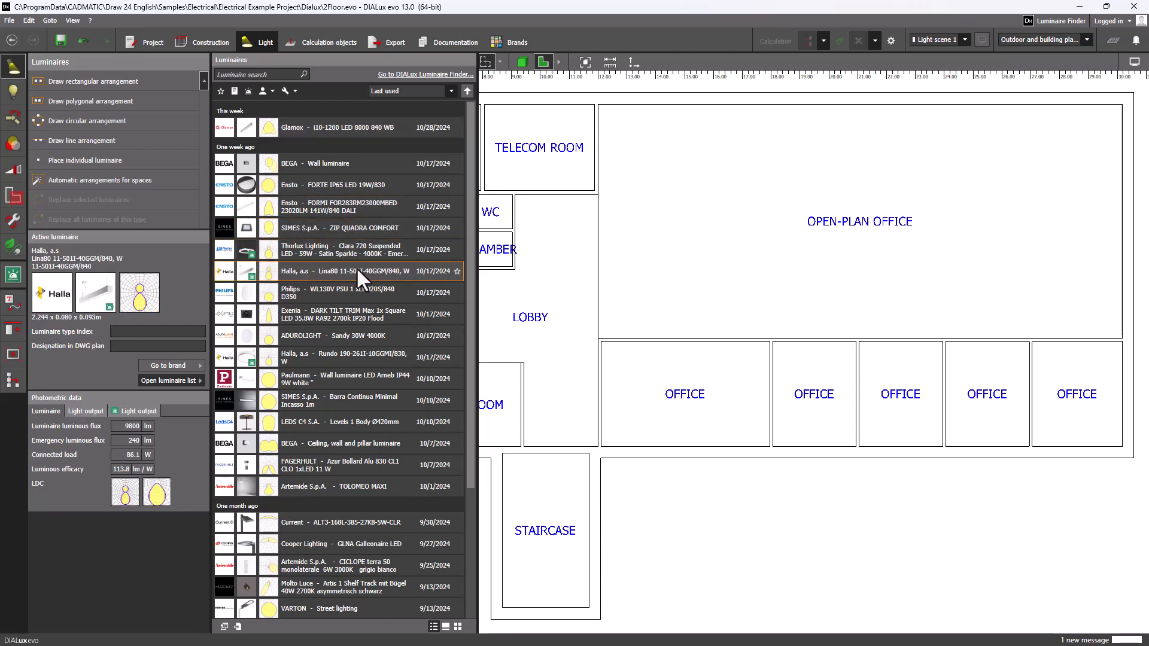
# Arrange the luminaires automatically in the open-plan office and the large office below it, and run the lighting calculation.
pyautogui.click(127, 180)
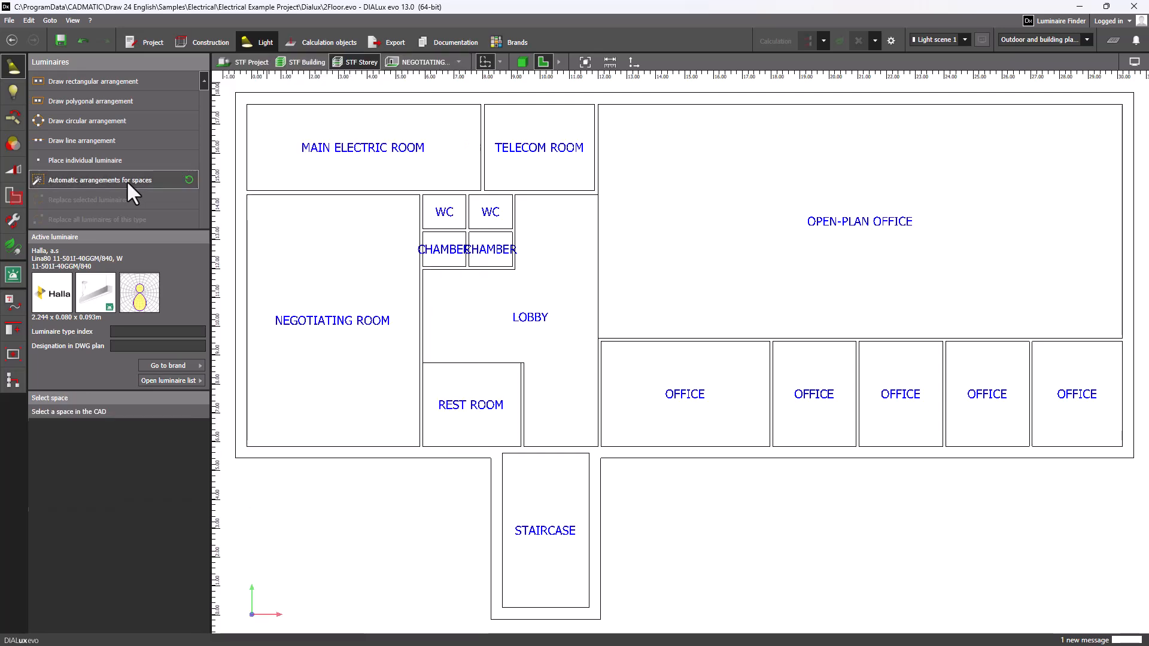
pyautogui.click(812, 214)
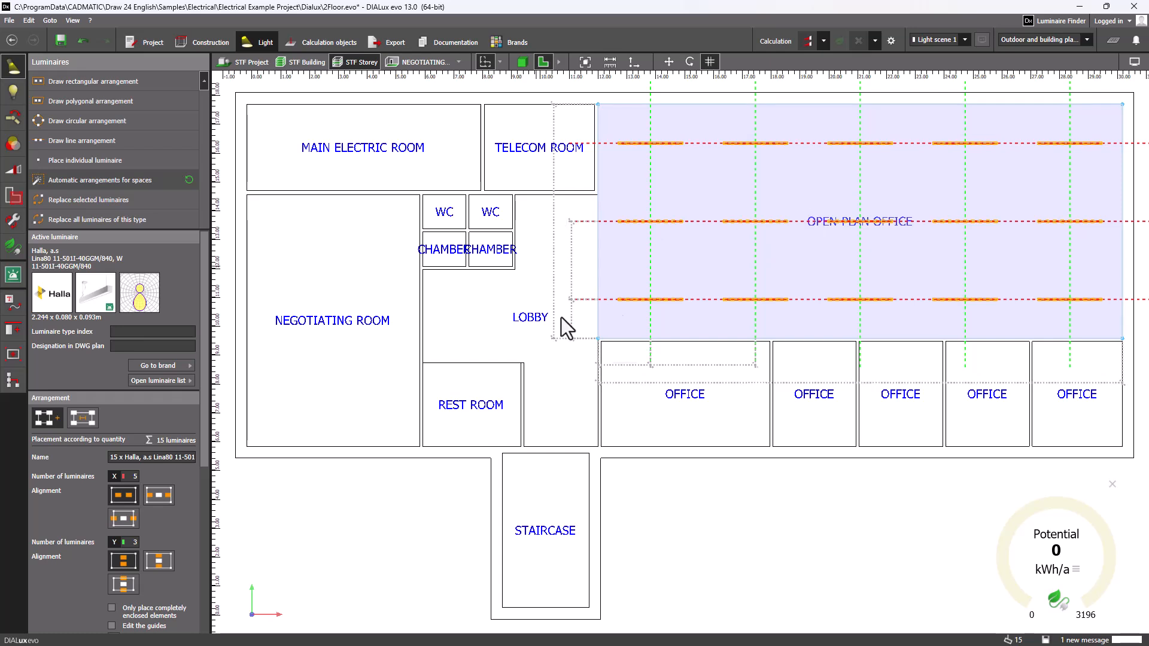
pyautogui.click(189, 180)
pyautogui.click(700, 413)
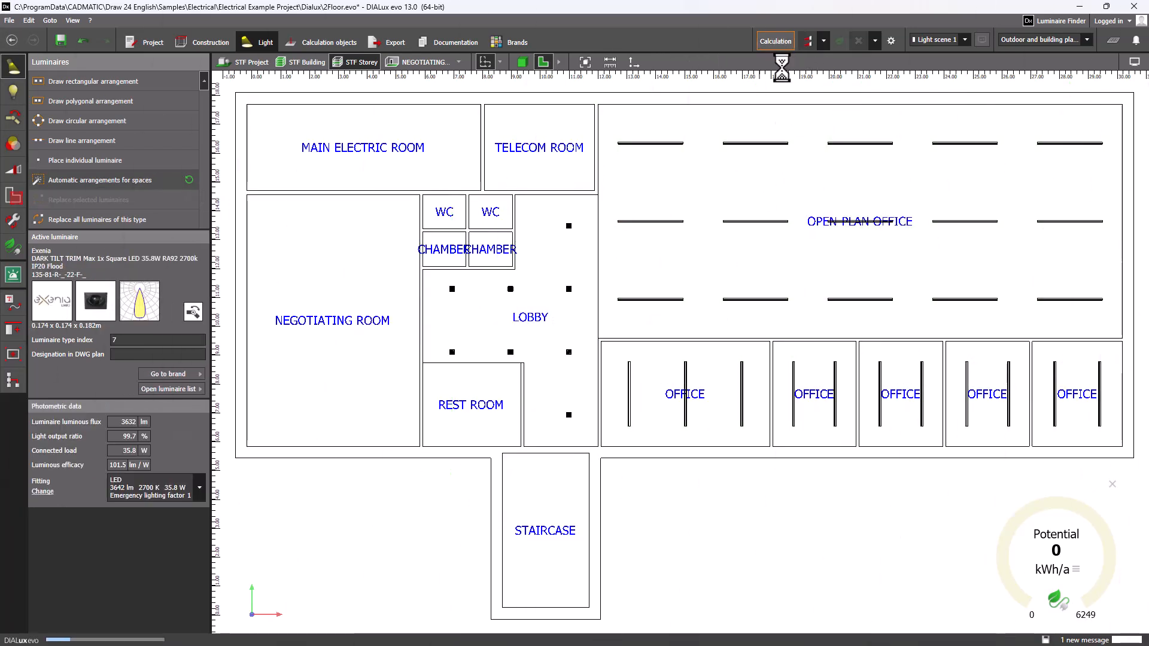
pyautogui.click(802, 42)
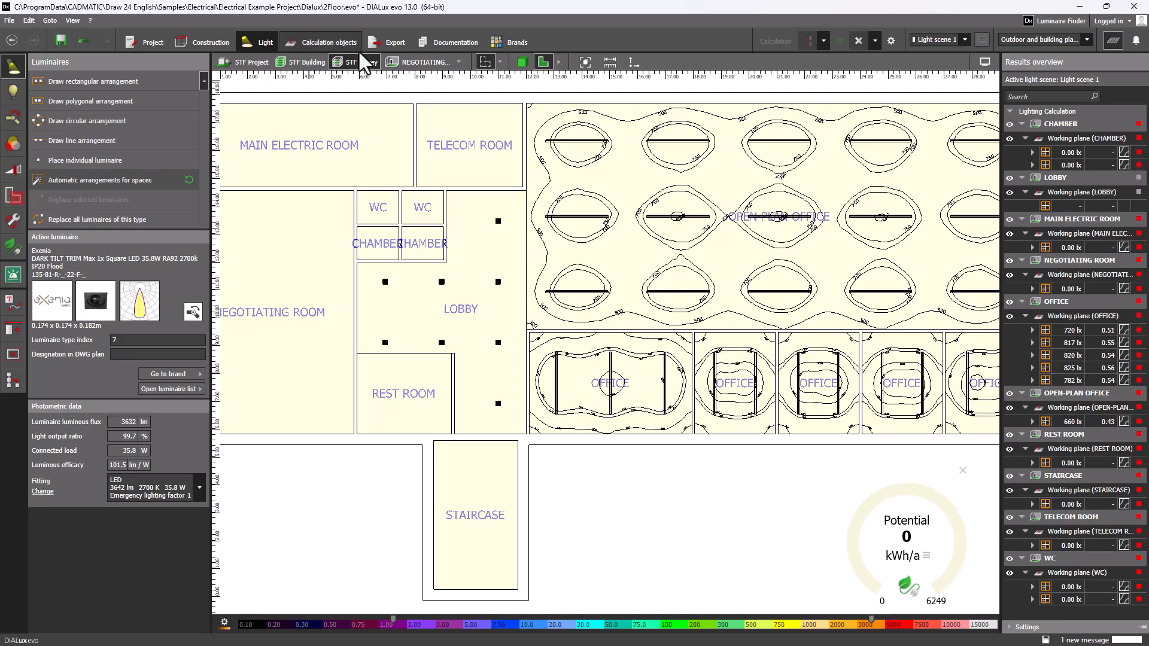
# Export the lighting installation as a new IFC 2.3.0.0 file named 2Floor_LumContext.ifc in the Dialux folder.
pyautogui.click(392, 48)
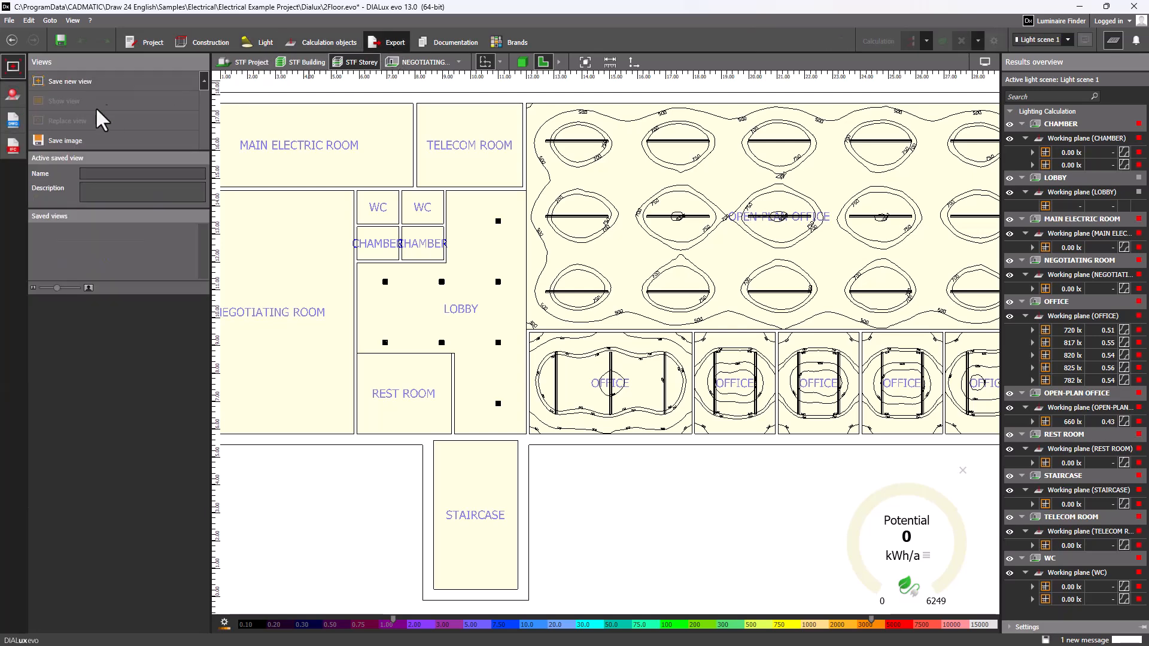
pyautogui.click(10, 143)
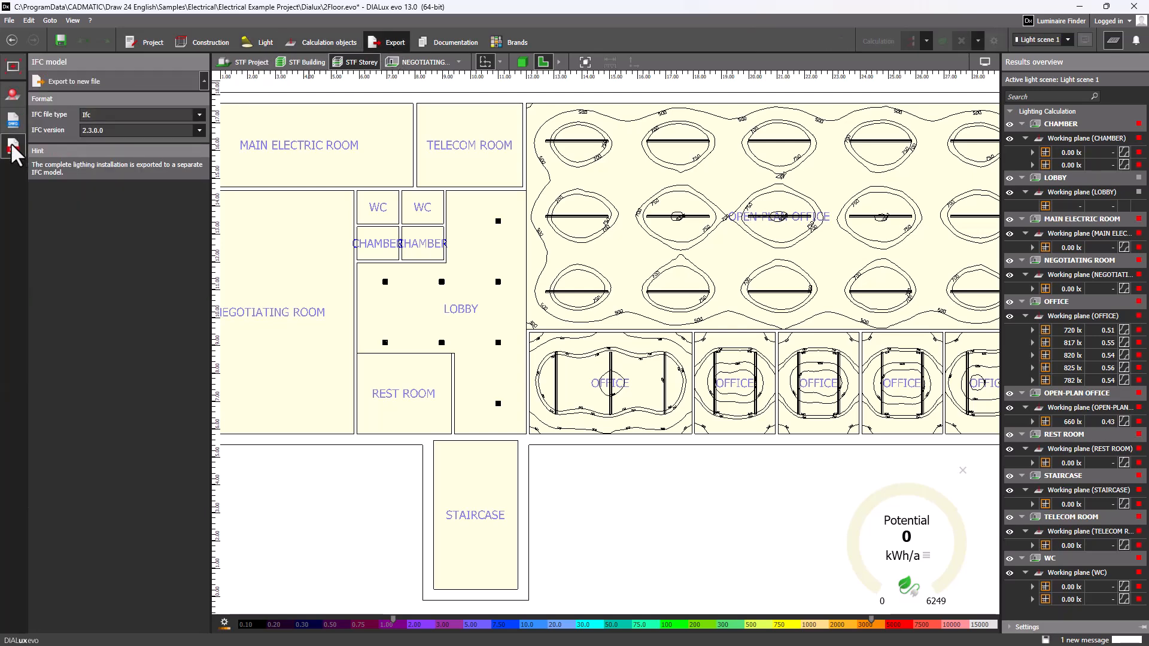
pyautogui.click(118, 81)
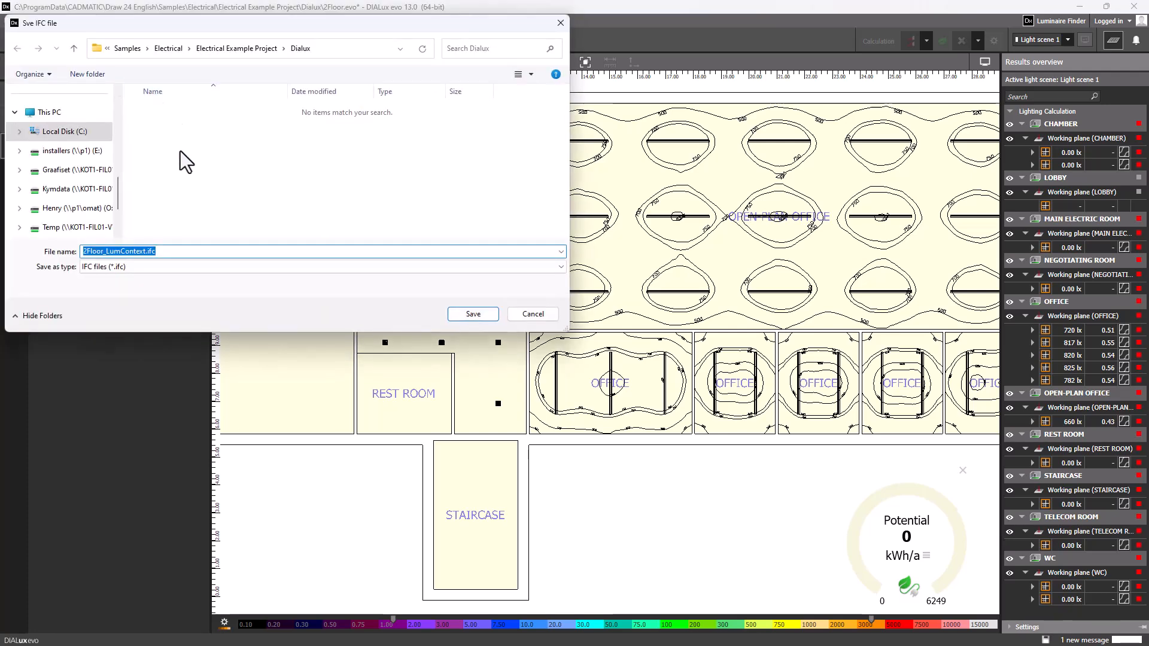
pyautogui.click(486, 312)
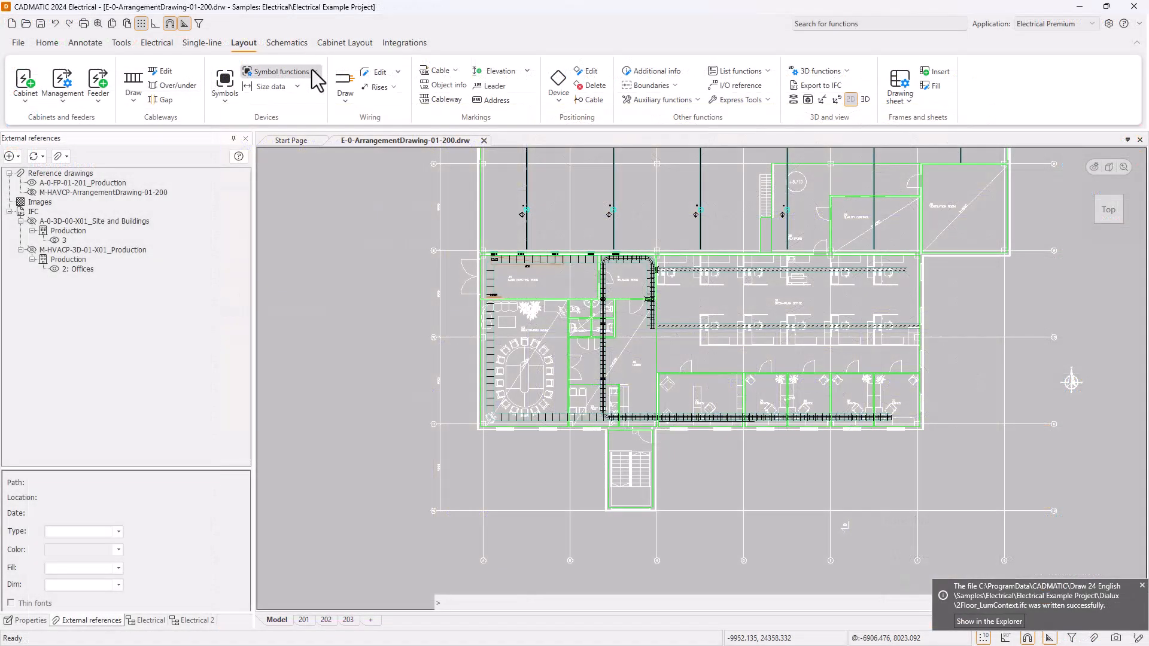
# In CADMATIC Electrical, start a DIALux light fixture import from 2Floor_LumContext.ifc and choose STF Storey as the luminaire source.
pyautogui.click(311, 70)
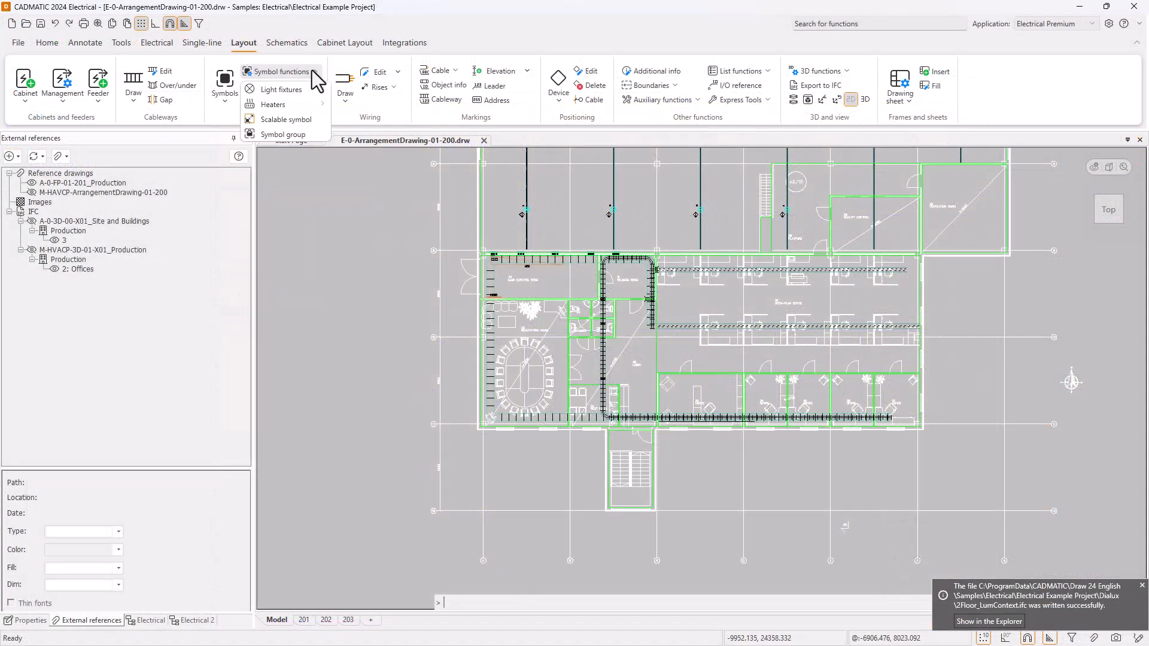
pyautogui.moveTo(318, 87)
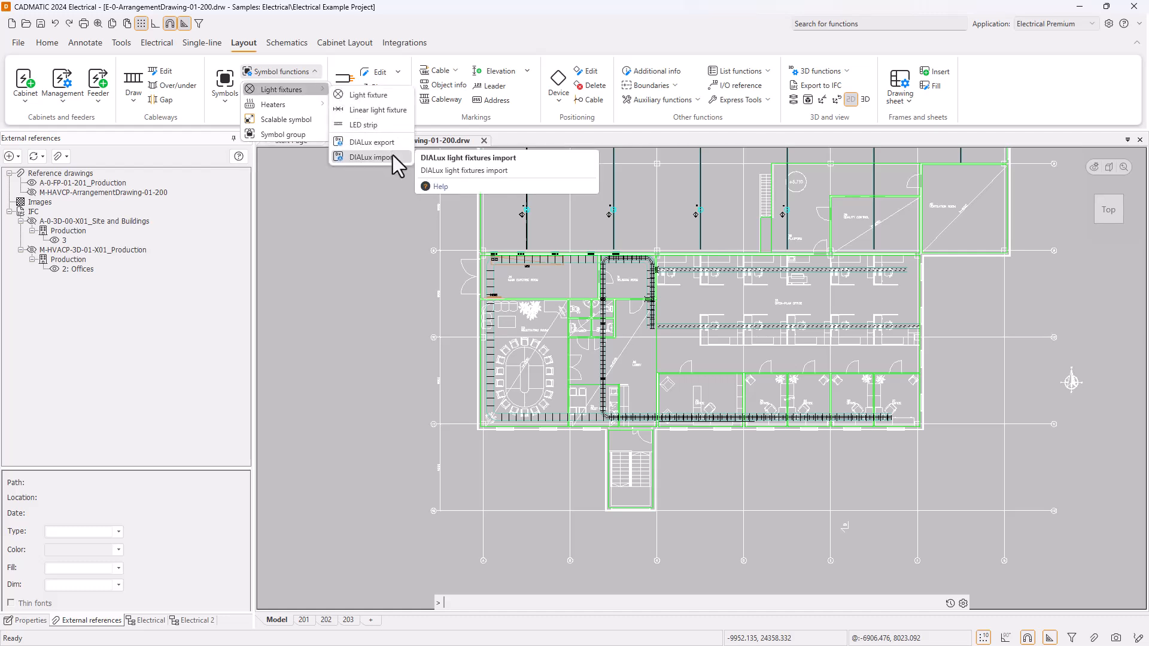
pyautogui.click(393, 155)
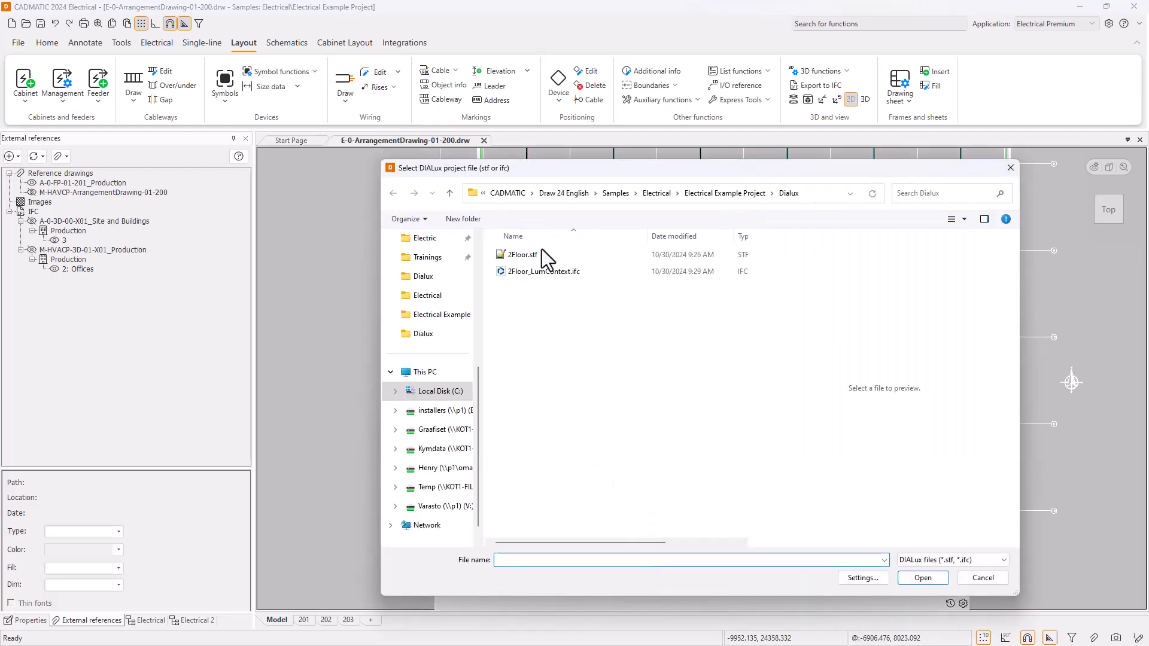
pyautogui.click(511, 273)
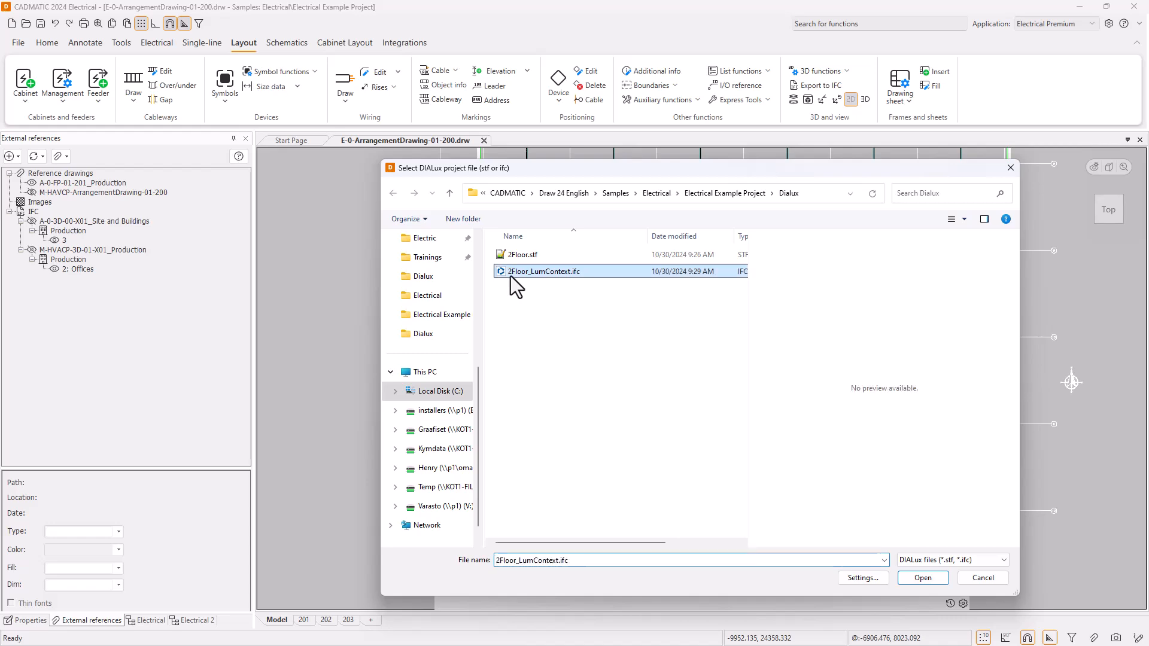
pyautogui.click(922, 578)
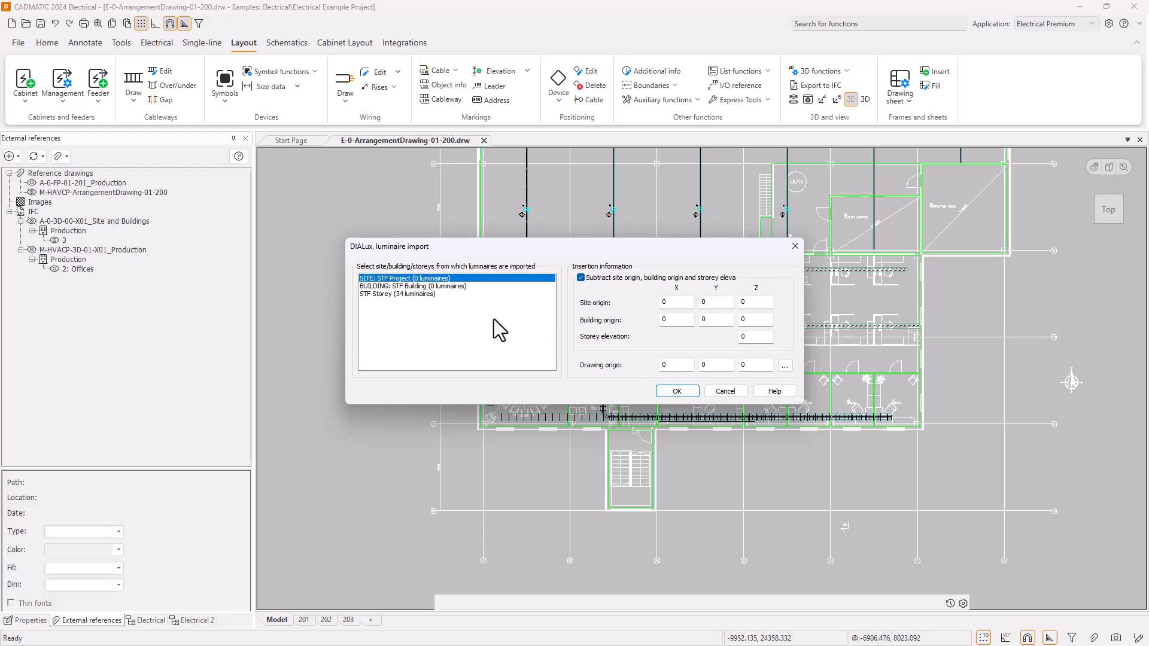
pyautogui.click(378, 294)
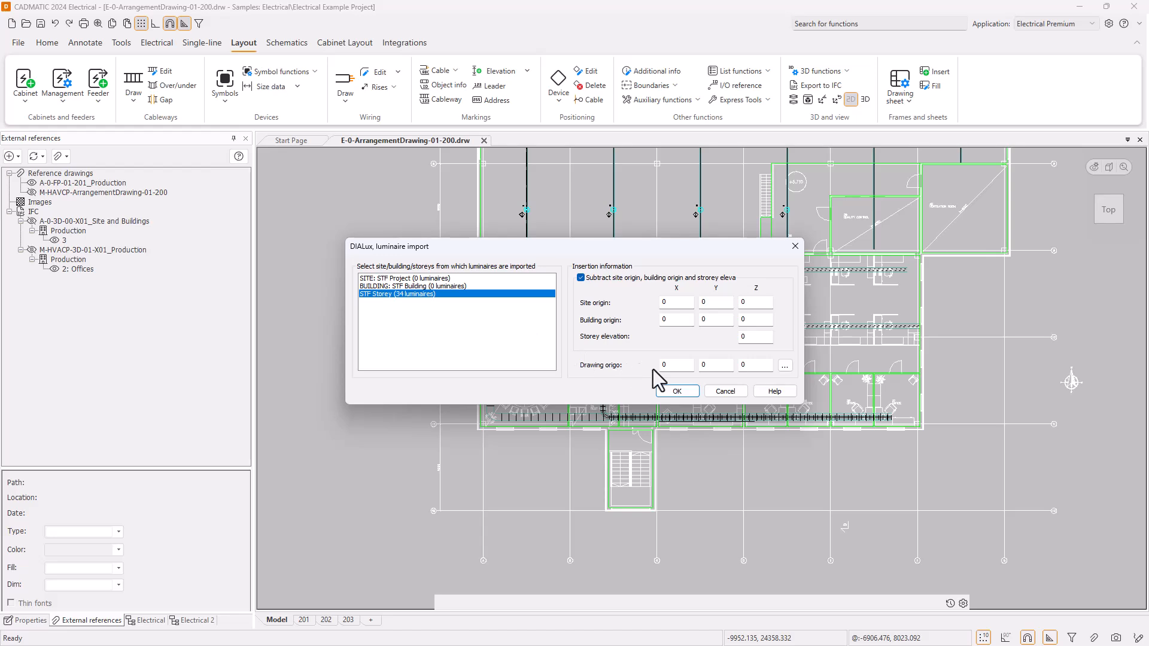
pyautogui.click(685, 393)
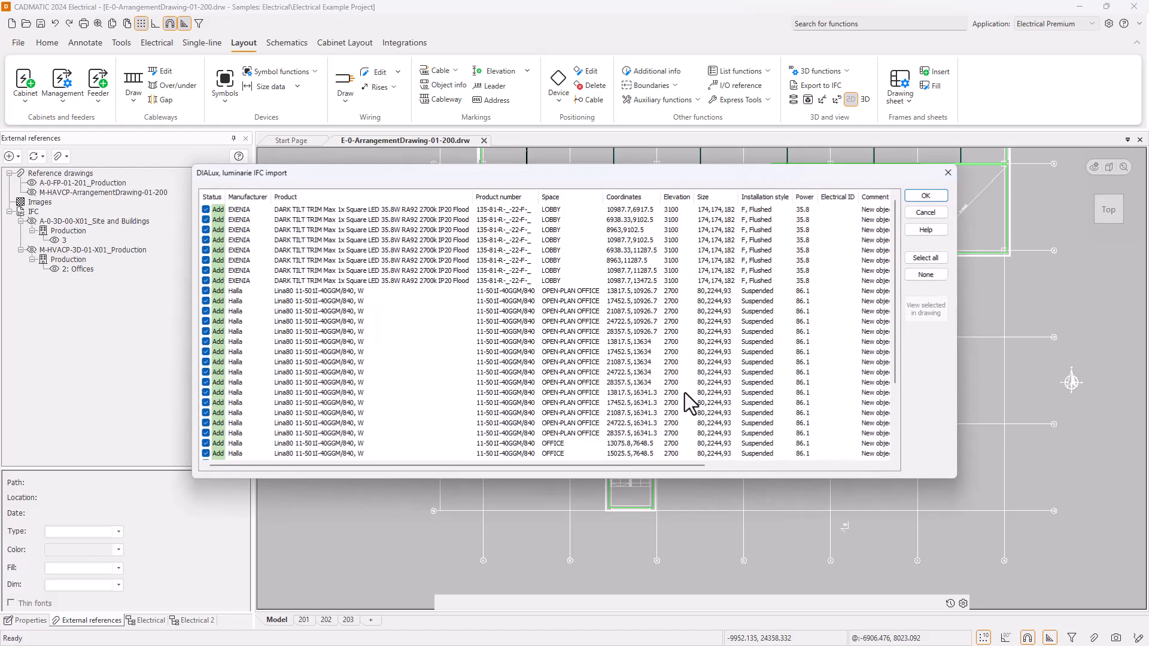
# Widen the Status column, review the luminaire import list, and view the lobby's EXENIA luminaires in the drawing.
pyautogui.moveTo(225, 197); pyautogui.dragTo(238, 196)
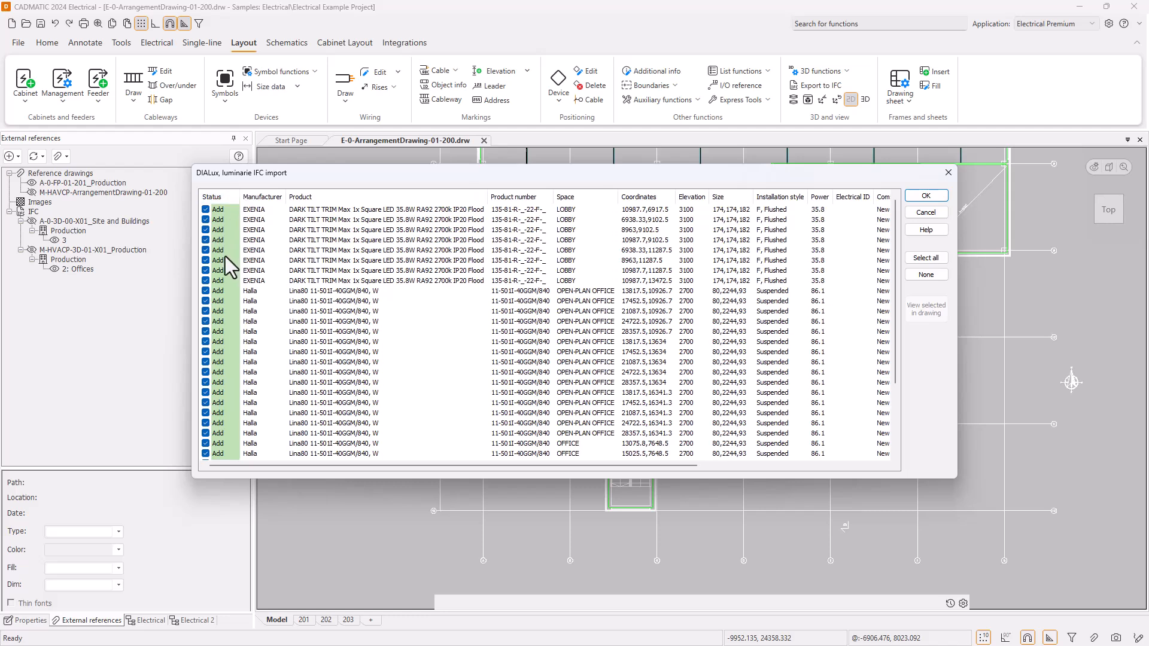
pyautogui.scroll(-3, 225, 250)
pyautogui.scroll(3, 224, 286)
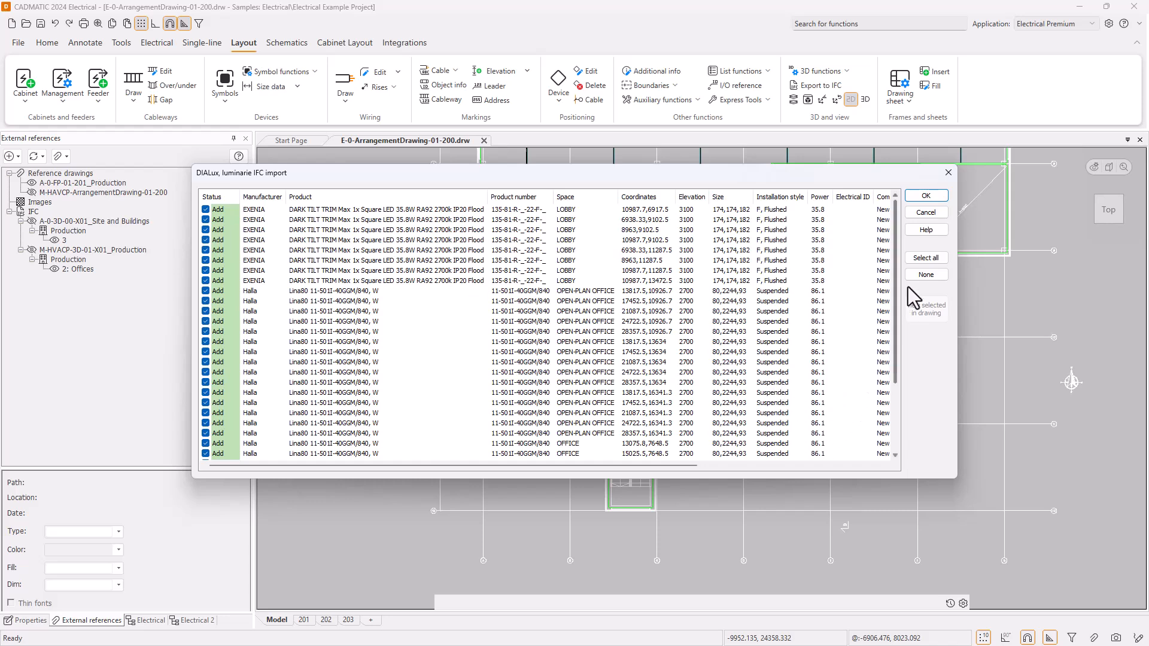
pyautogui.click(616, 209)
pyautogui.keyDown('shift'); pyautogui.click(615, 280); pyautogui.keyUp('shift')
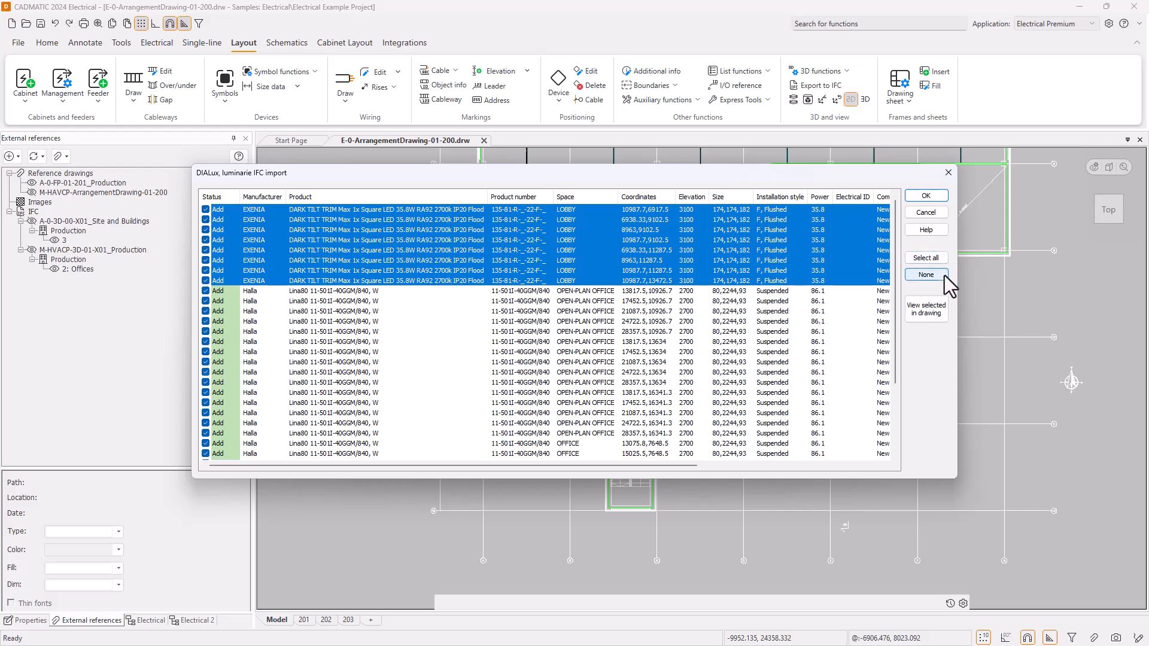
pyautogui.click(931, 313)
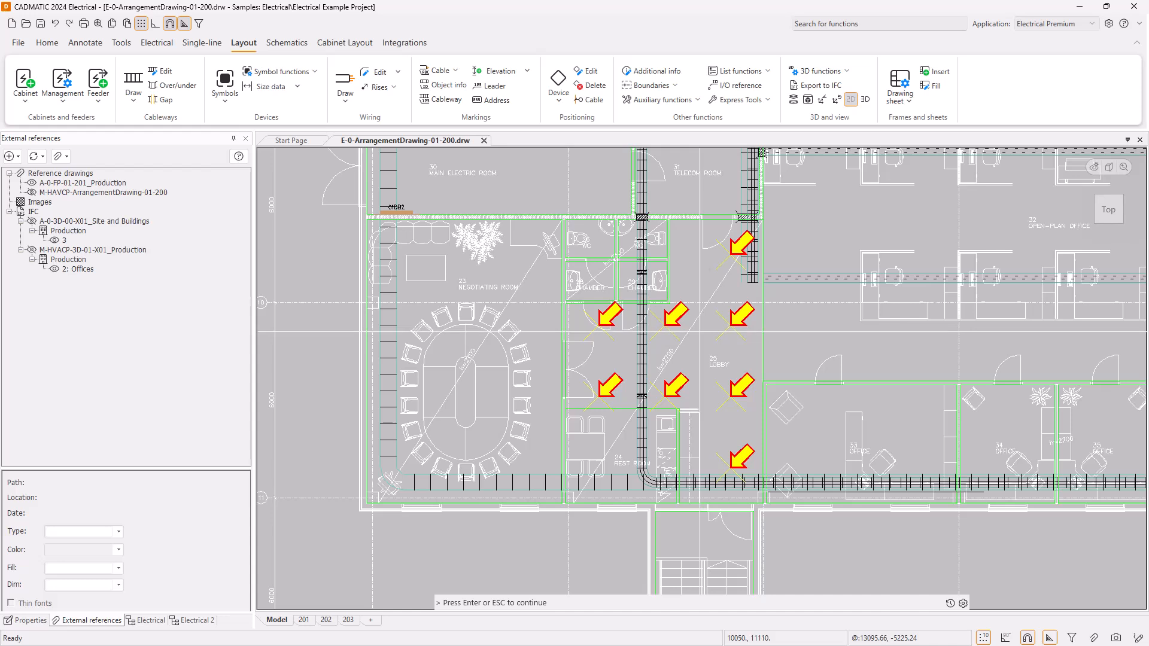
pyautogui.press('Return')
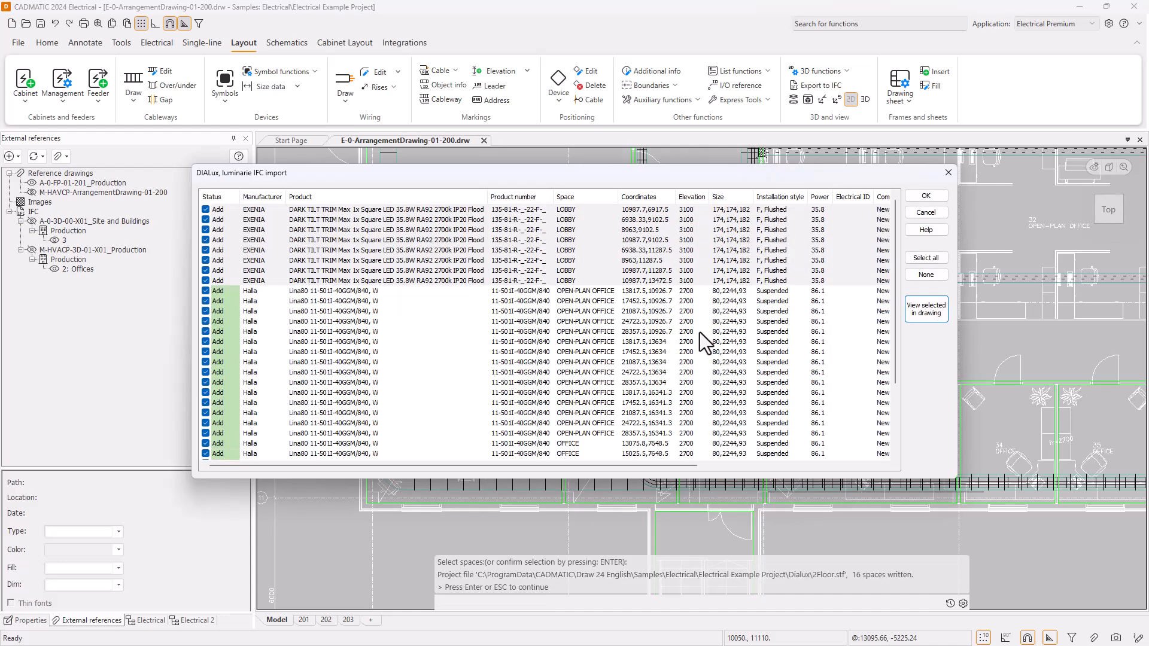
# View the Halla Lina80 luminaires of the open-plan office and offices in the drawing, and accept the import of all listed luminaires.
pyautogui.scroll(-3, 375, 293)
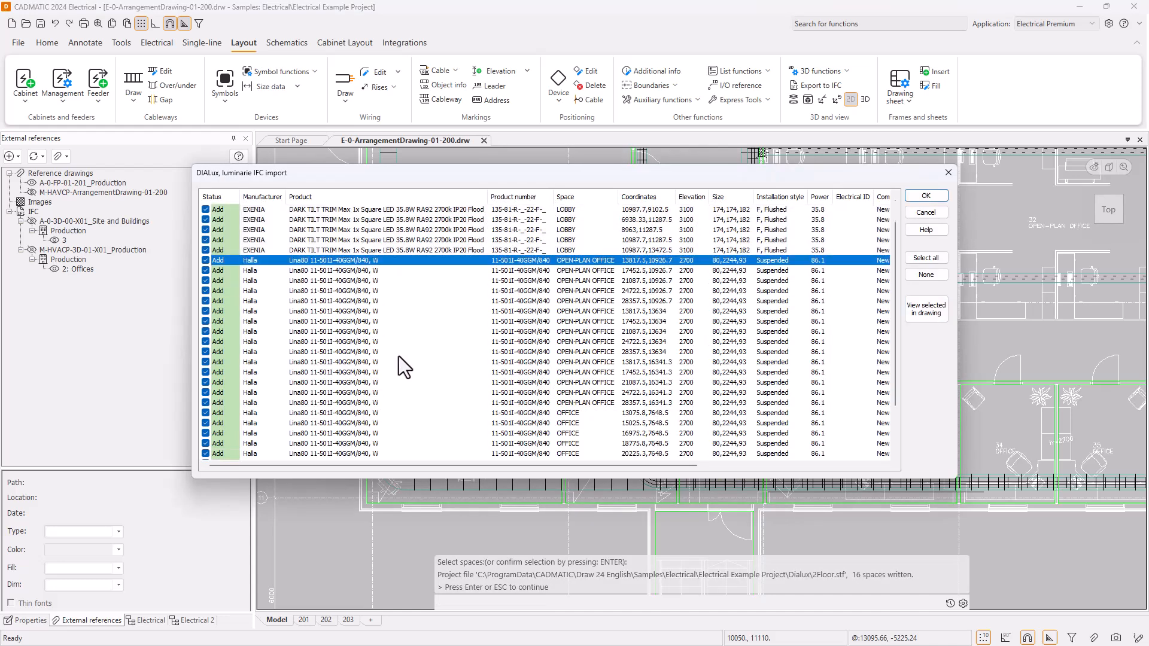
pyautogui.hotkey('ctrl', 'a')
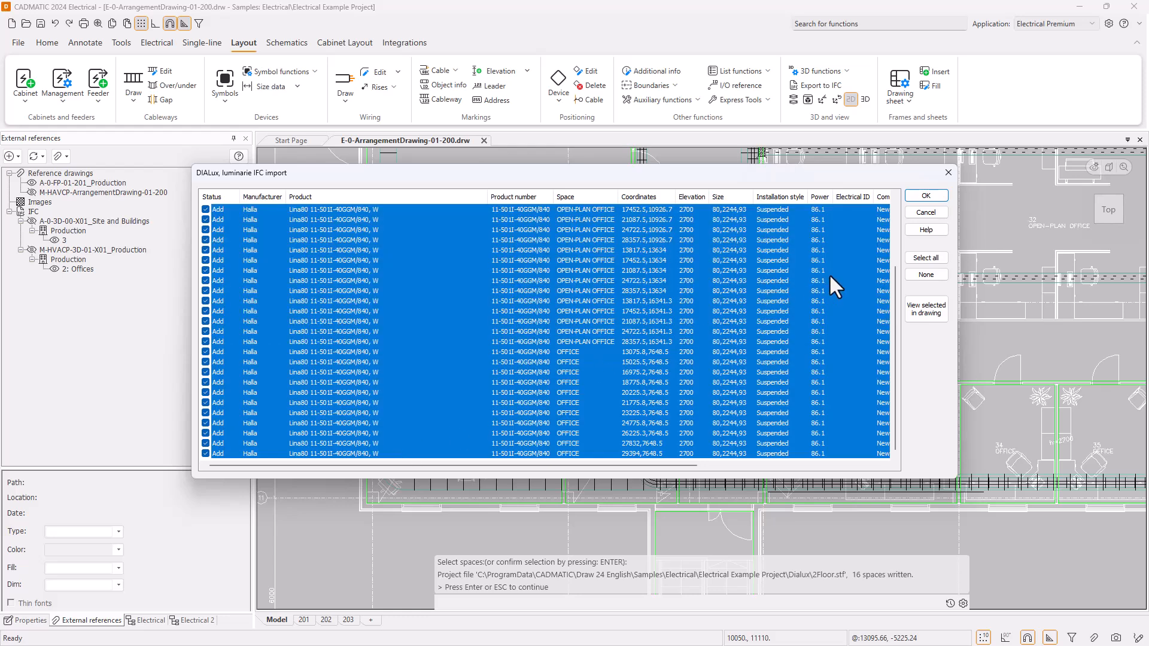
pyautogui.click(937, 312)
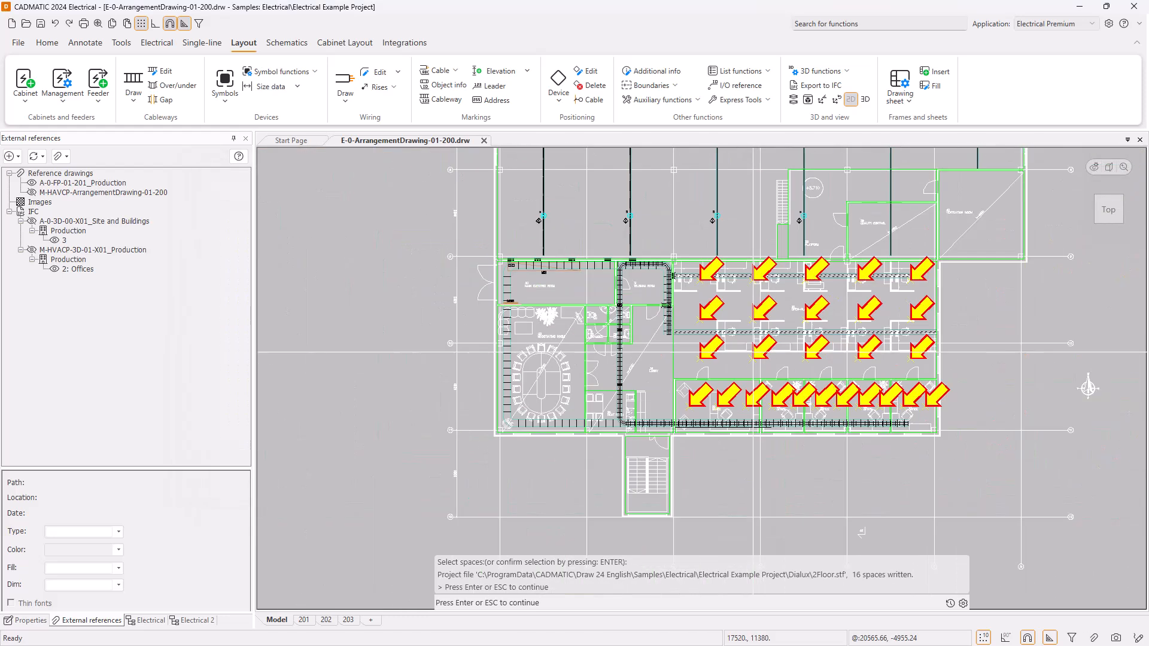
pyautogui.moveTo(819, 349); pyautogui.dragTo(695, 343, button='middle')
pyautogui.scroll(2, 695, 384)
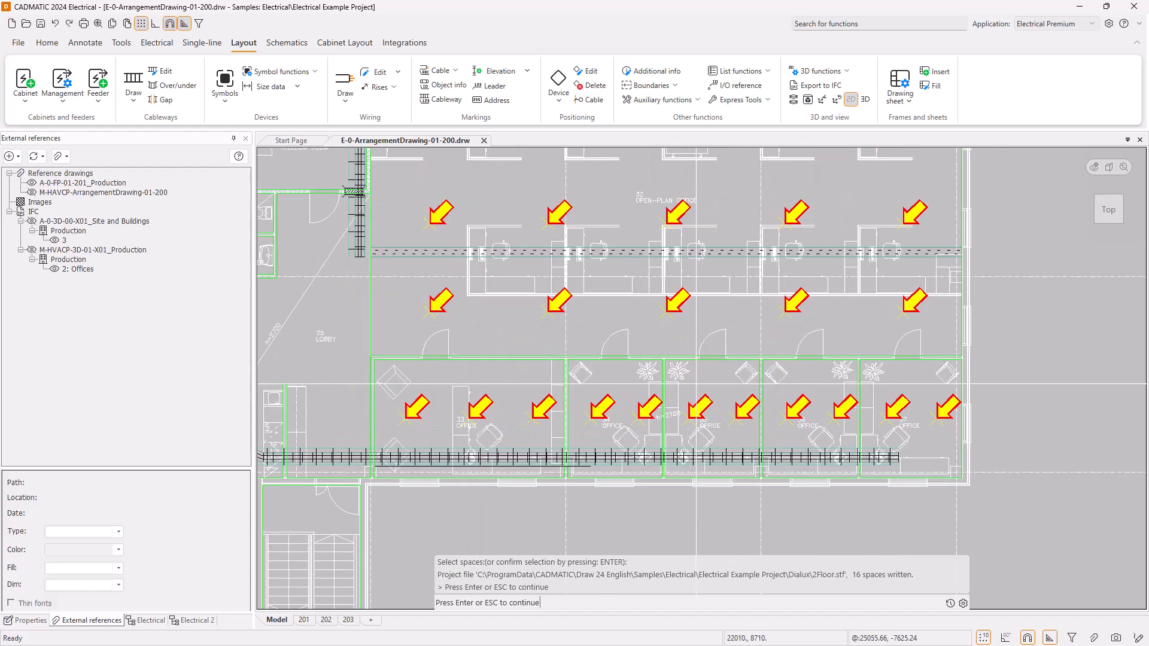
pyautogui.press('Return')
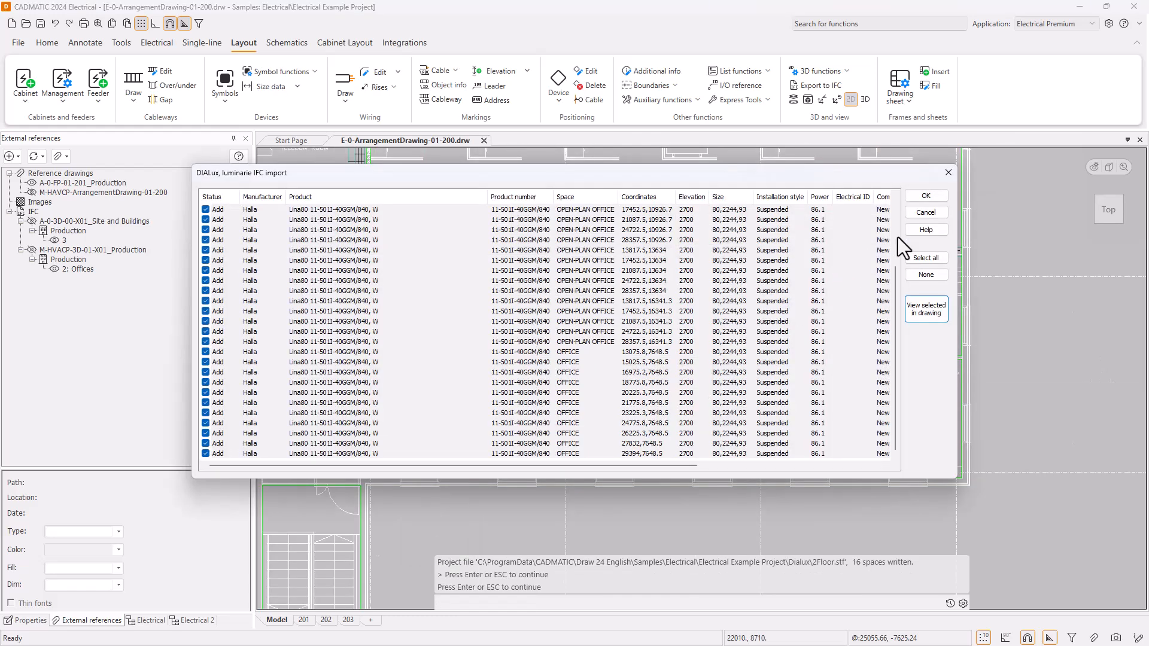
pyautogui.click(926, 198)
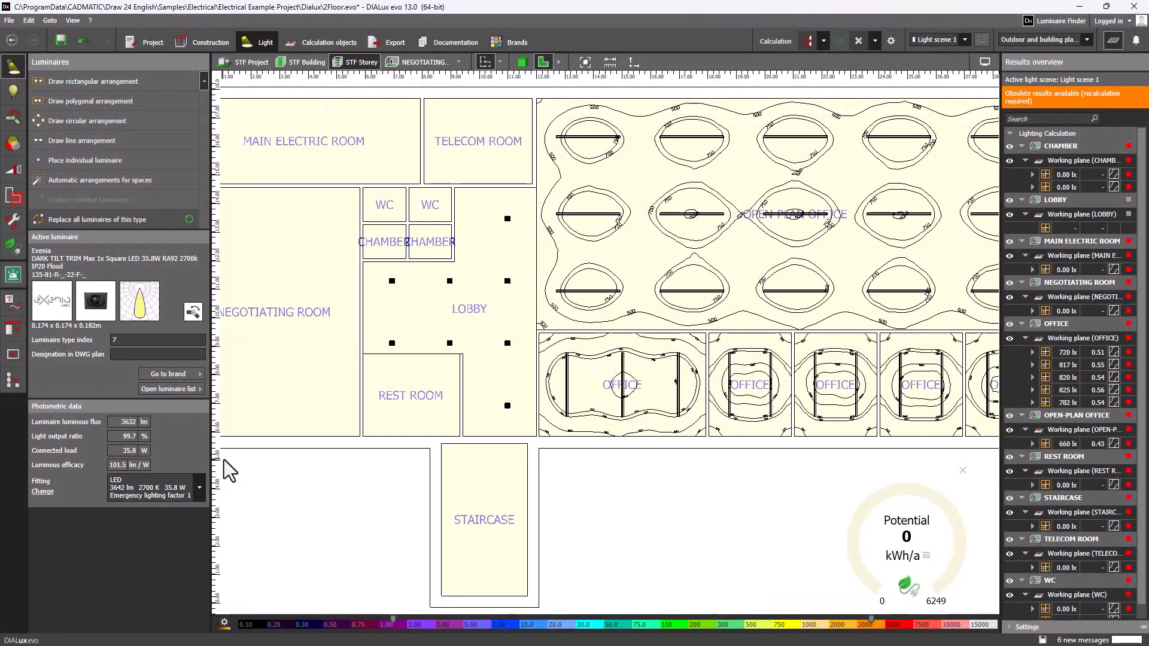
# In DIALux evo, replace all Exenia luminaires in the lobby with Halla Rundo 190-261I-10GGMI/830 and recalculate their installation position.
pyautogui.click(392, 343)
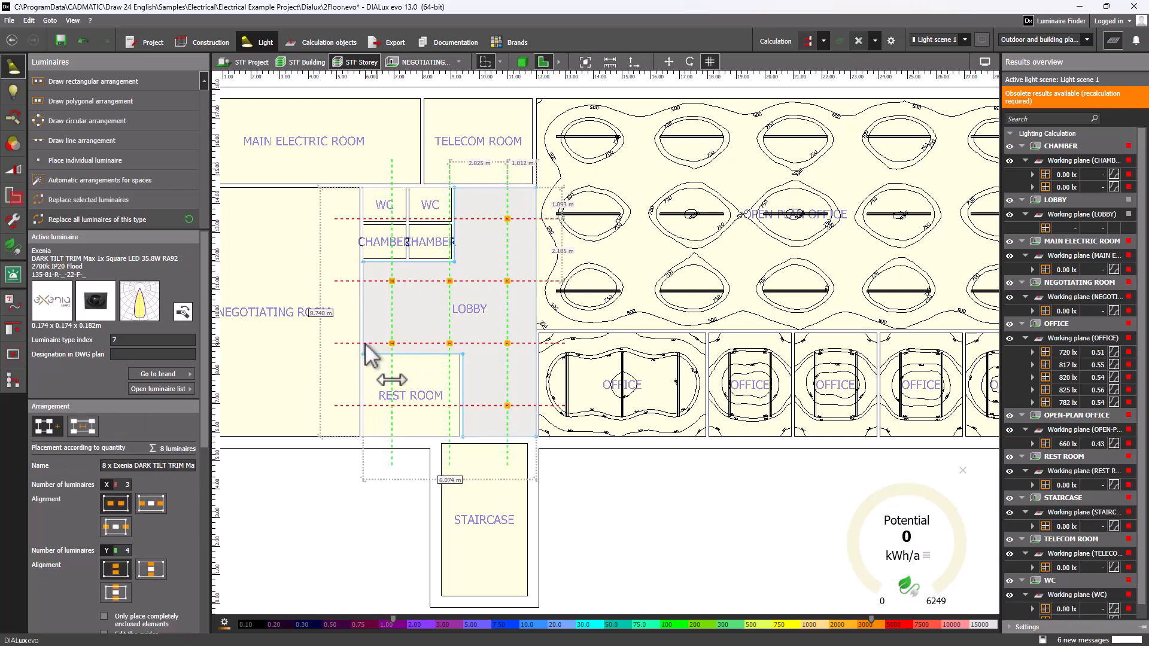
pyautogui.click(140, 219)
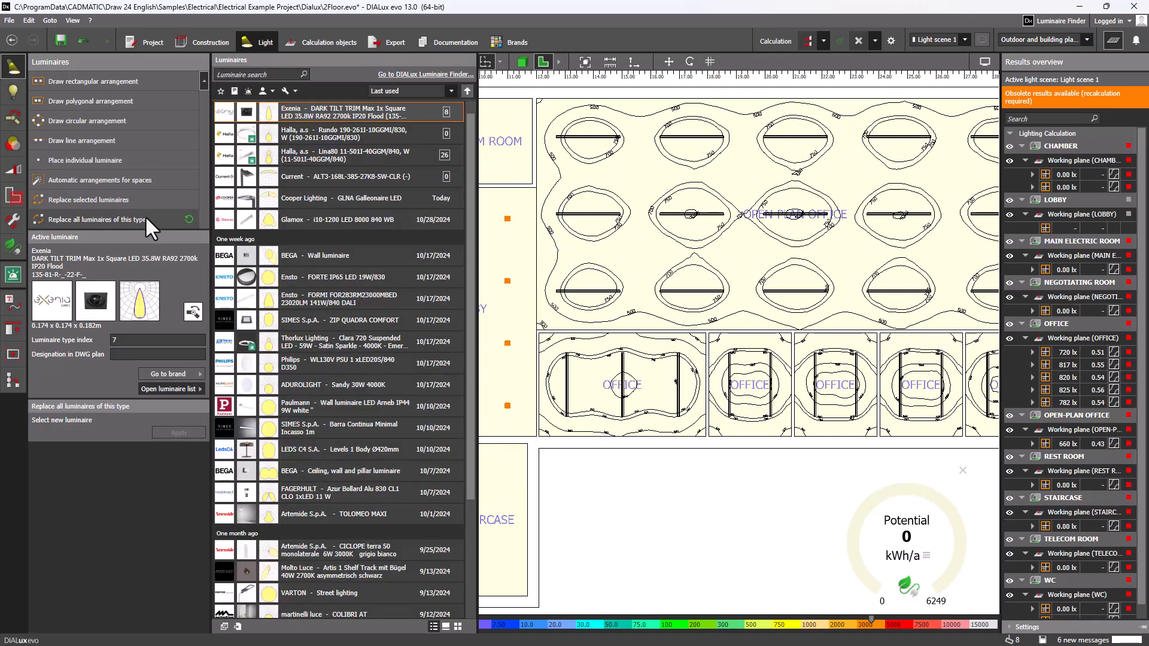
pyautogui.click(329, 137)
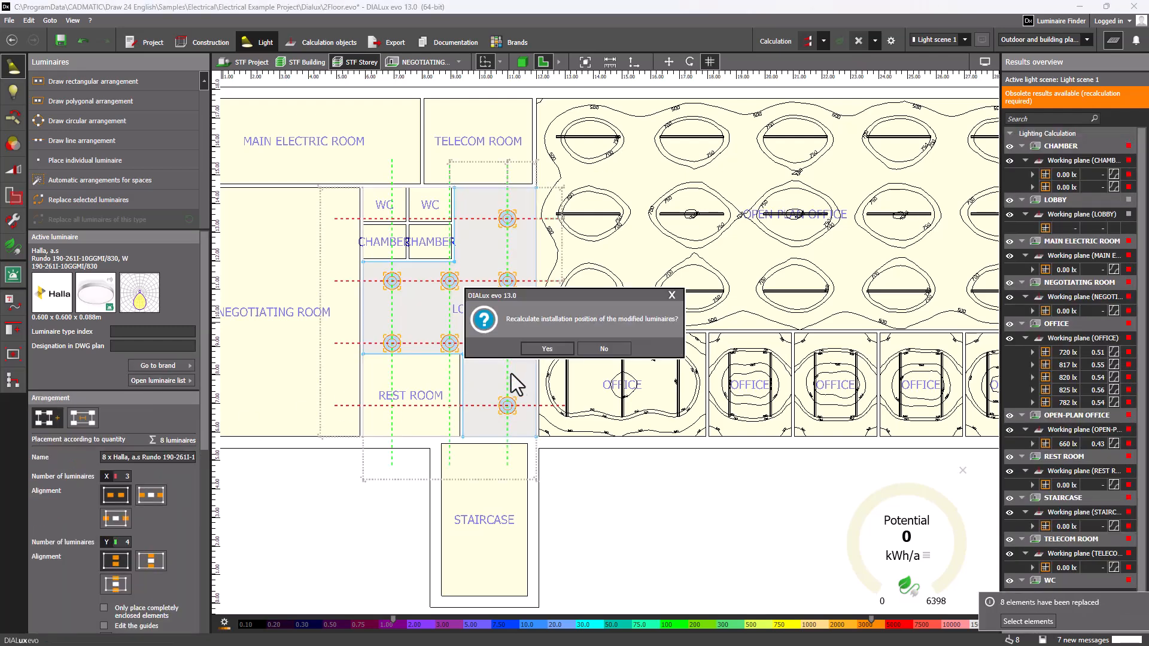
pyautogui.click(540, 351)
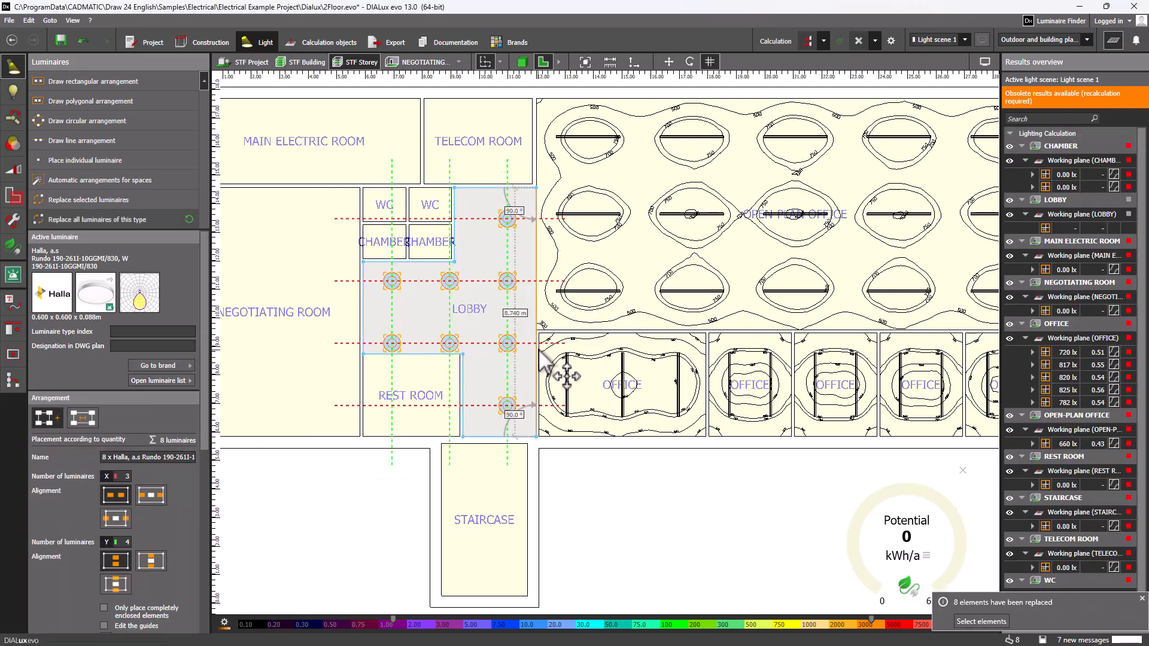
# Set the open-plan office luminaire arrangement to 4 luminaires in the Y direction.
pyautogui.click(586, 292)
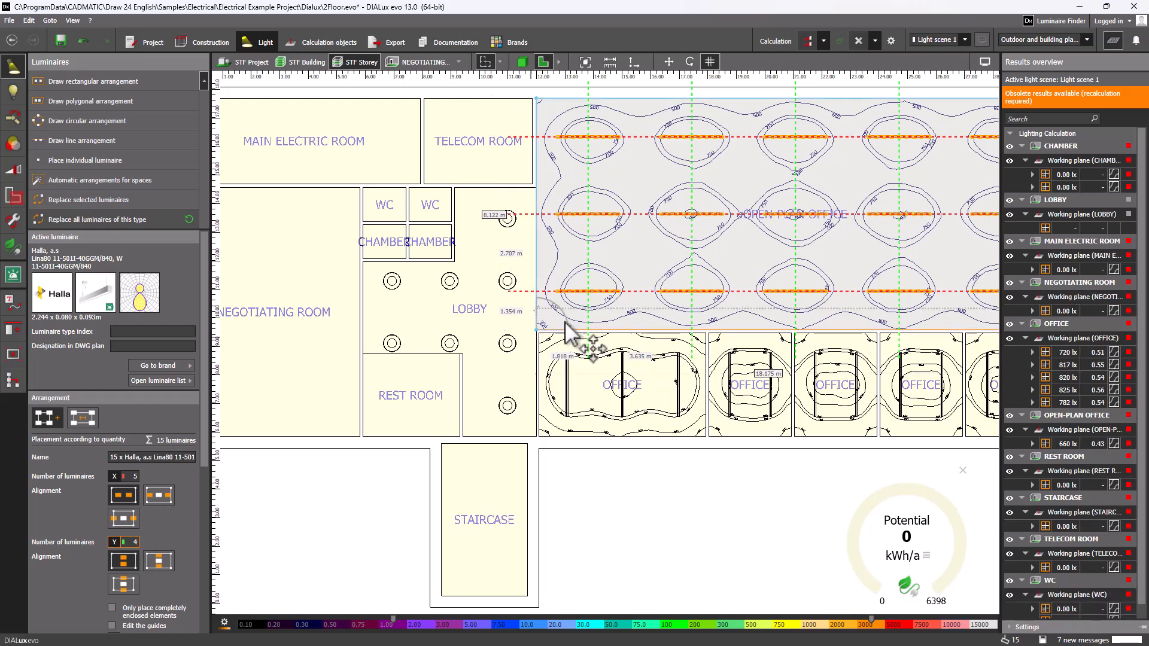
pyautogui.click(507, 363)
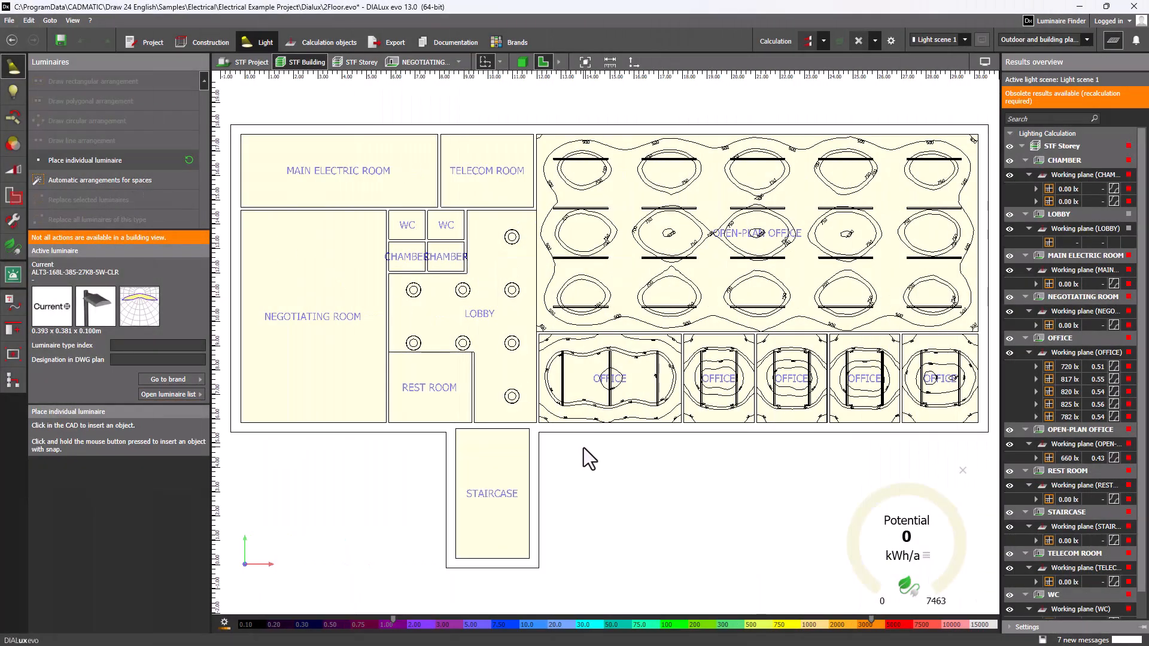
# Place two individual Current ALT3-168L-385-27K8-5W-CLR luminaires outside the building, at about X 13.9, Y 5.0 m and X 28.8, Y 4.8 m.
pyautogui.click(582, 444)
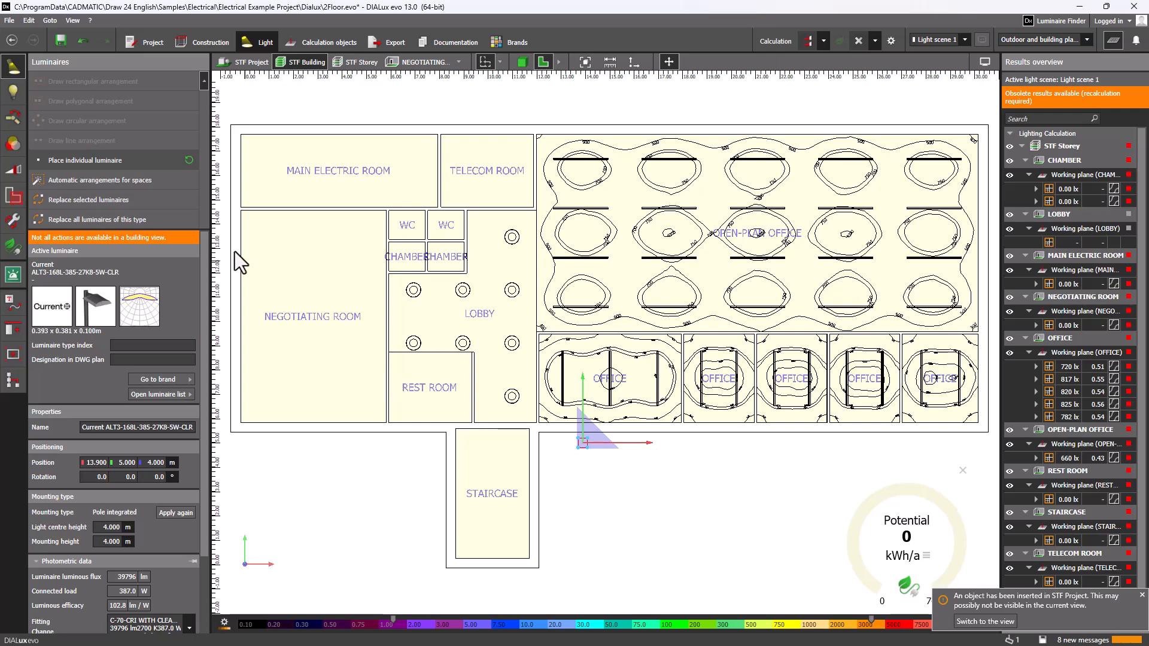
pyautogui.click(187, 159)
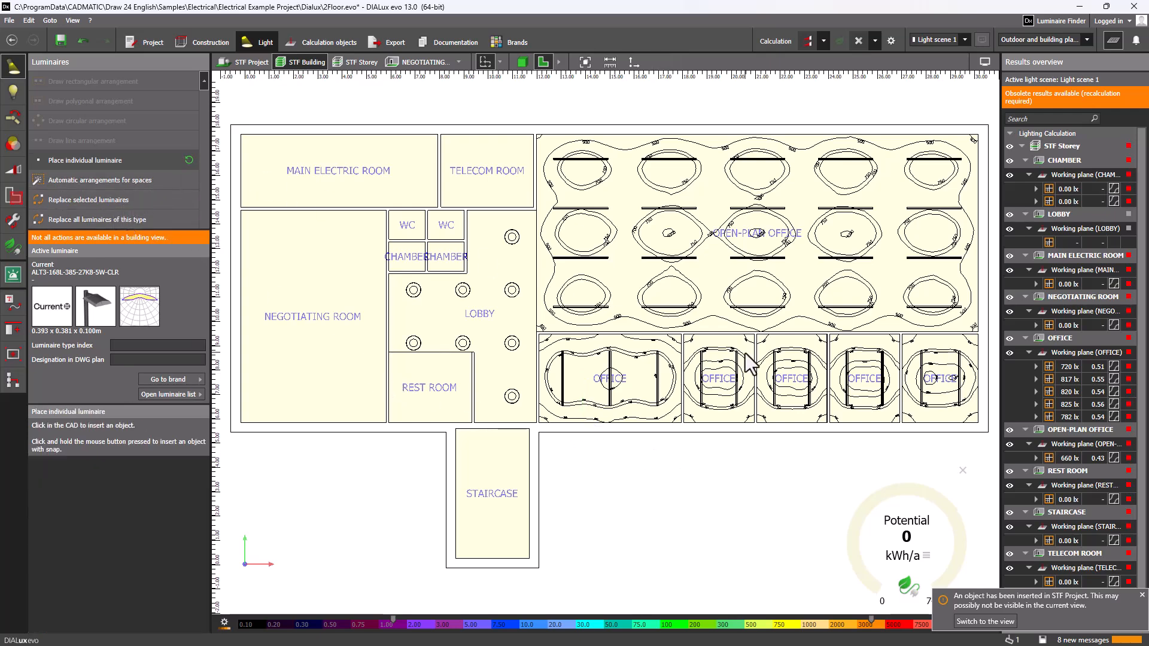
pyautogui.click(946, 448)
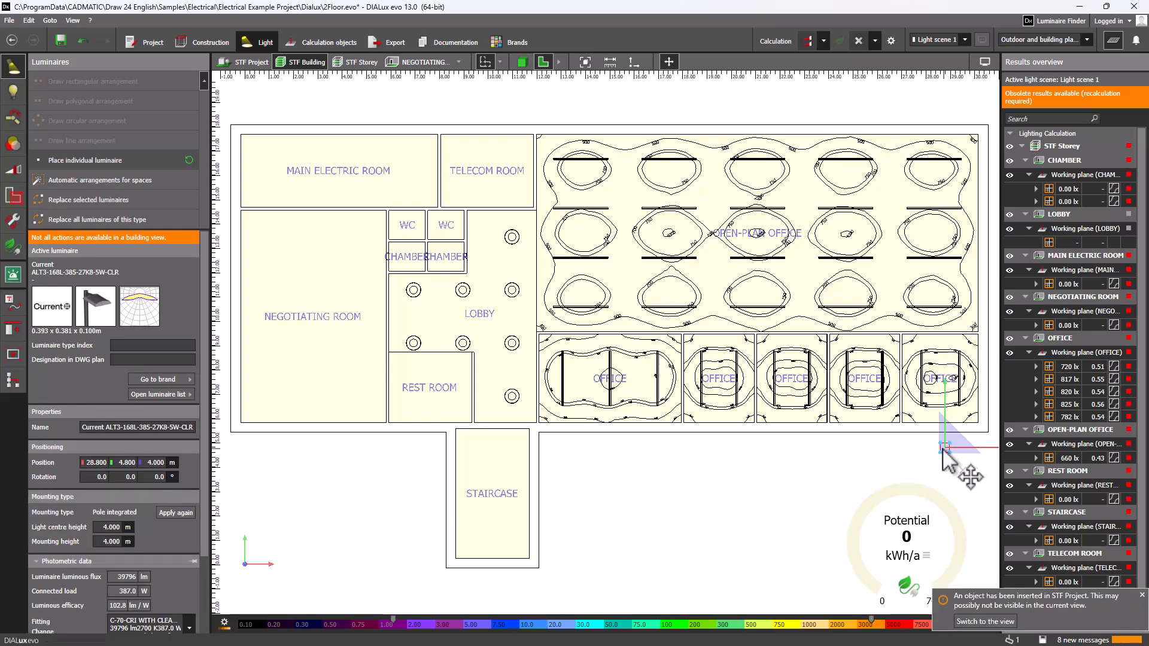
# Show the STF Project site level and recalculate the lighting.
pyautogui.click(248, 63)
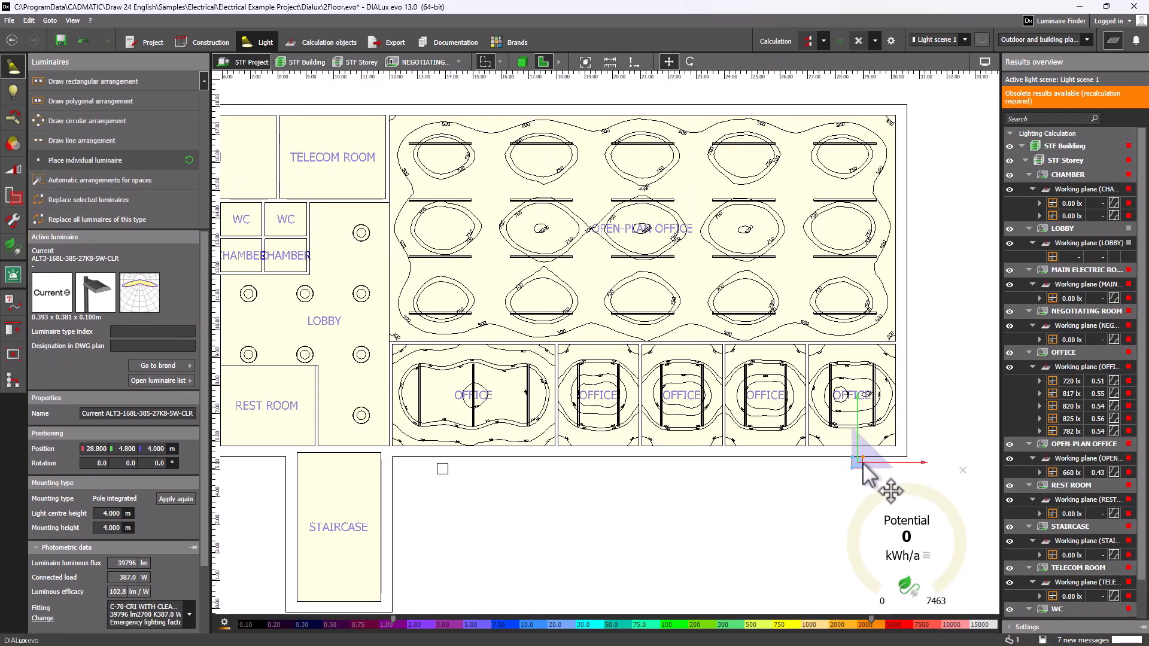
pyautogui.click(863, 463)
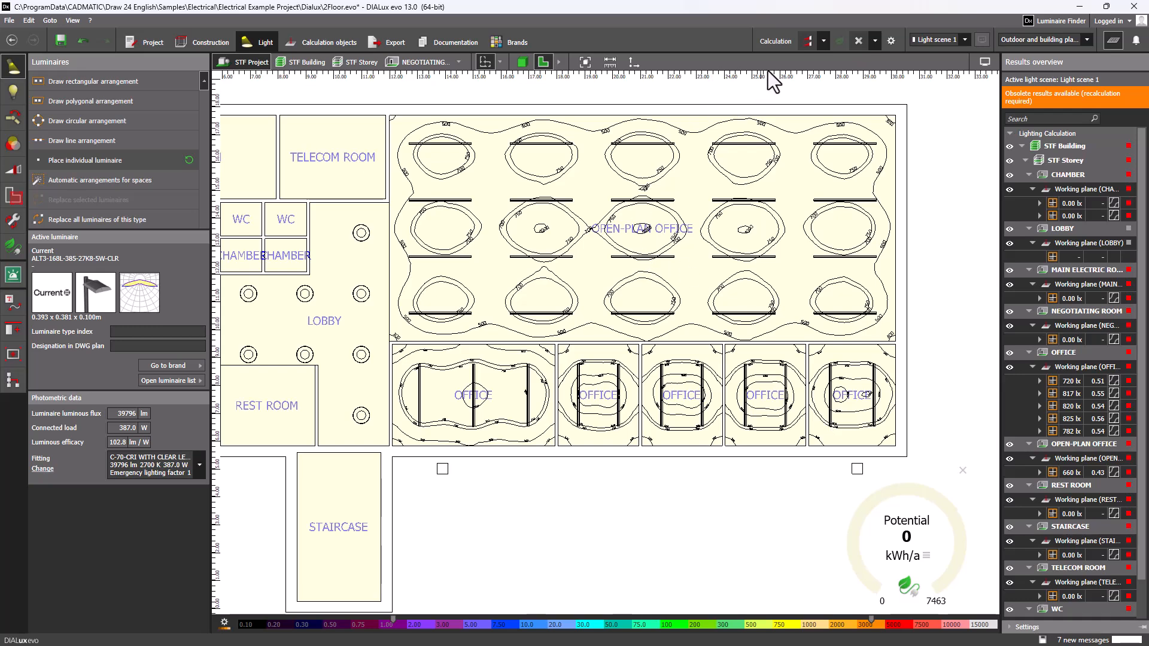
pyautogui.click(767, 43)
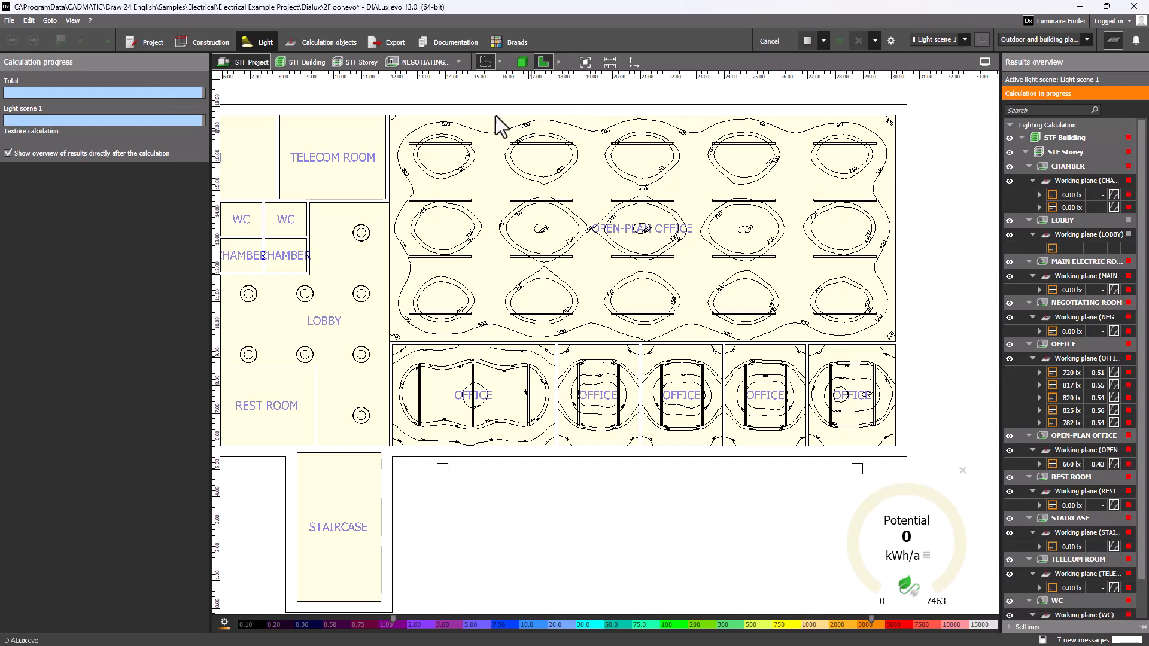
# Export the lighting installation to a new IFC file named 2Floor_LumContextREVA.ifc in the Dialux folder.
pyautogui.click(400, 42)
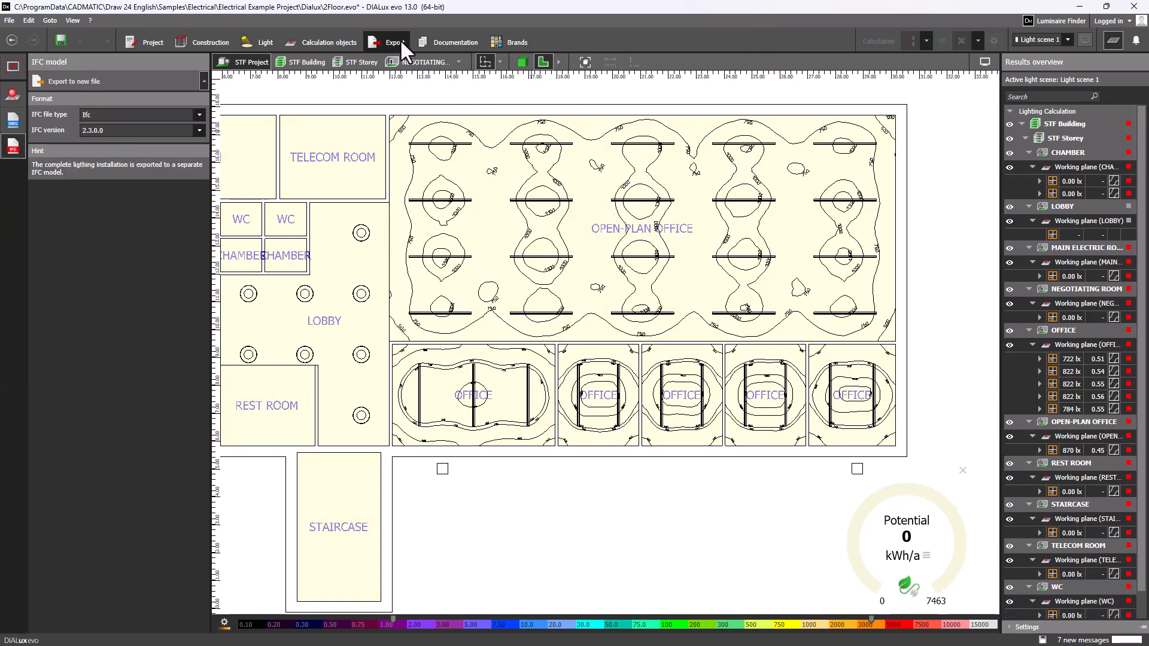
pyautogui.click(68, 80)
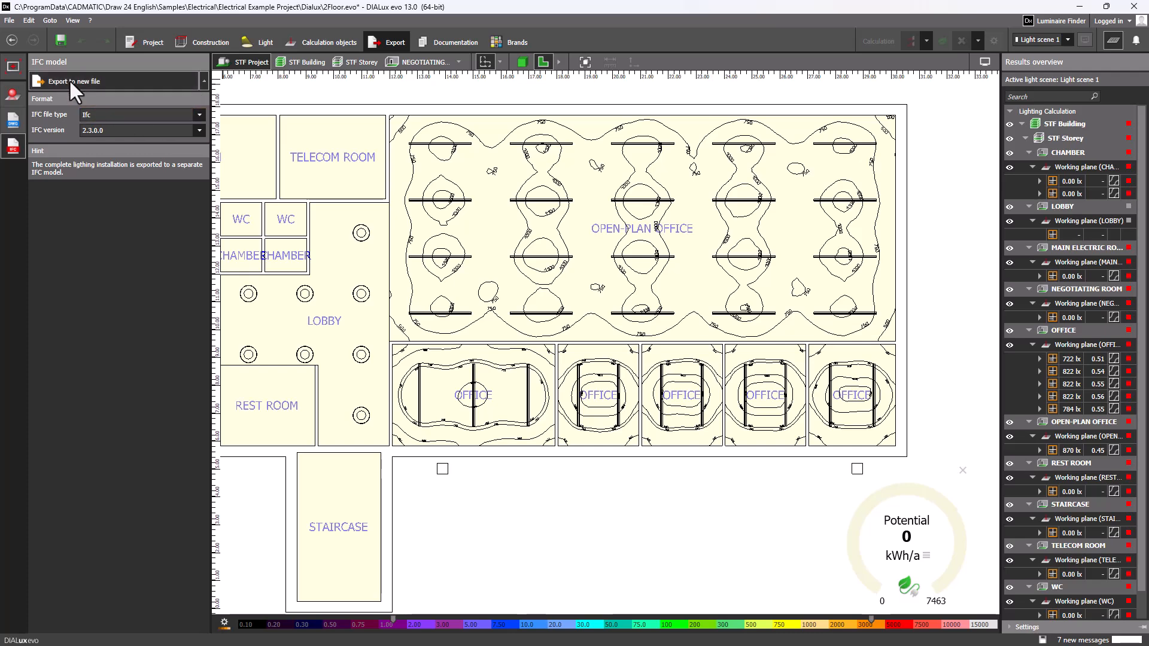
pyautogui.click(157, 110)
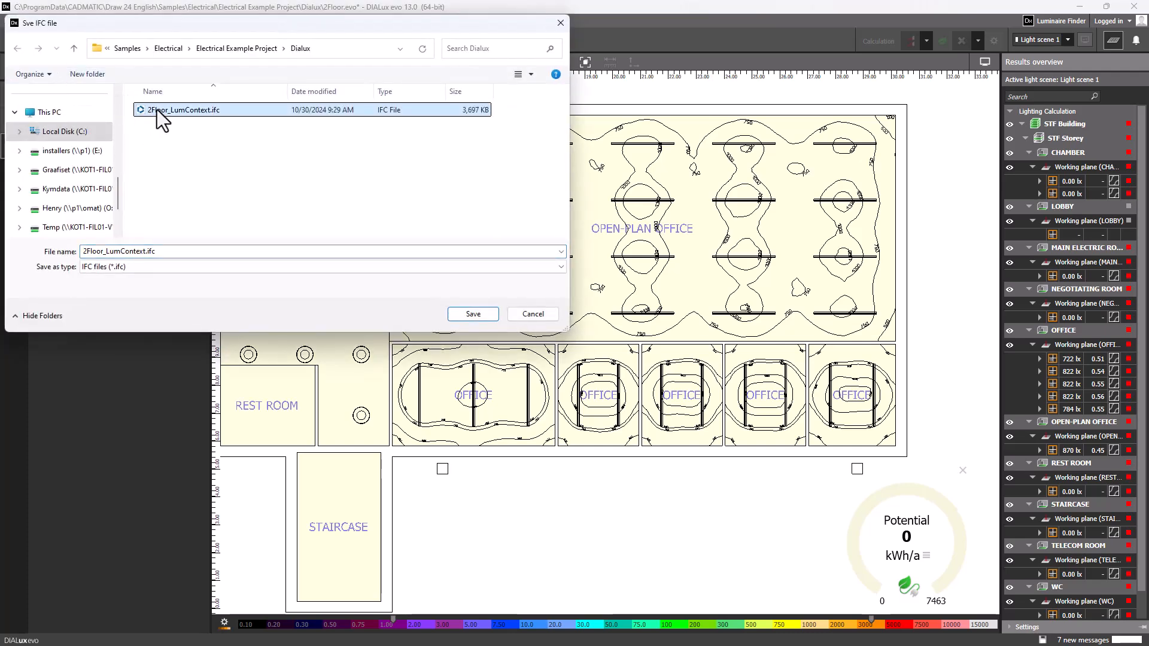
pyautogui.click(154, 254)
pyautogui.click(146, 251)
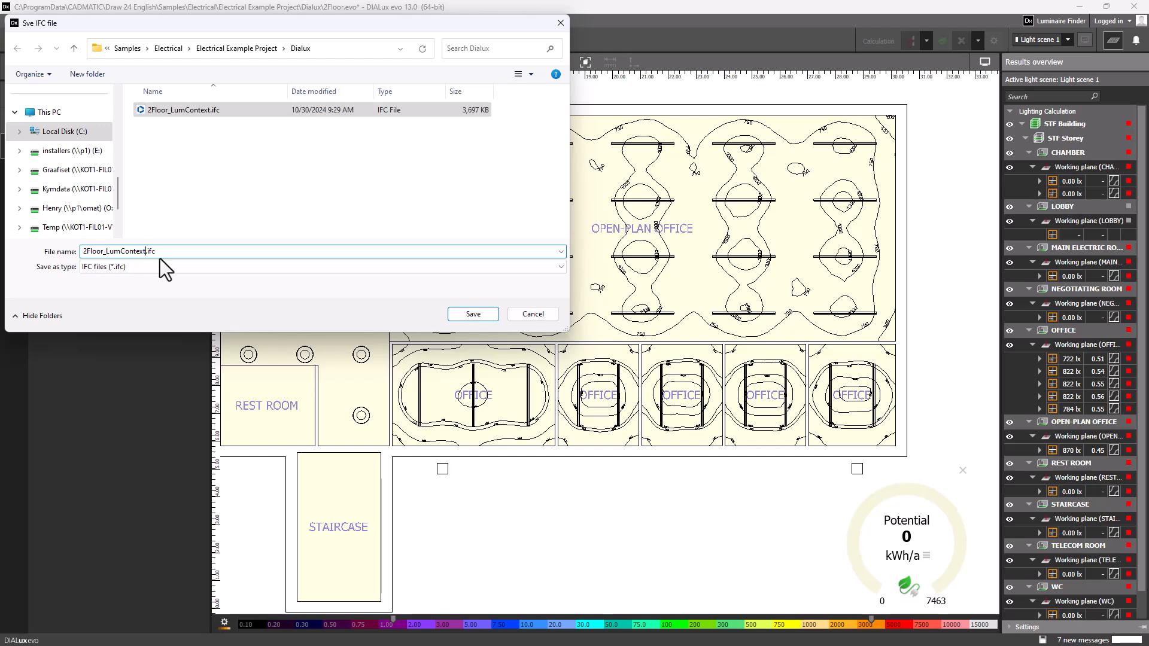
pyautogui.write('REVA')
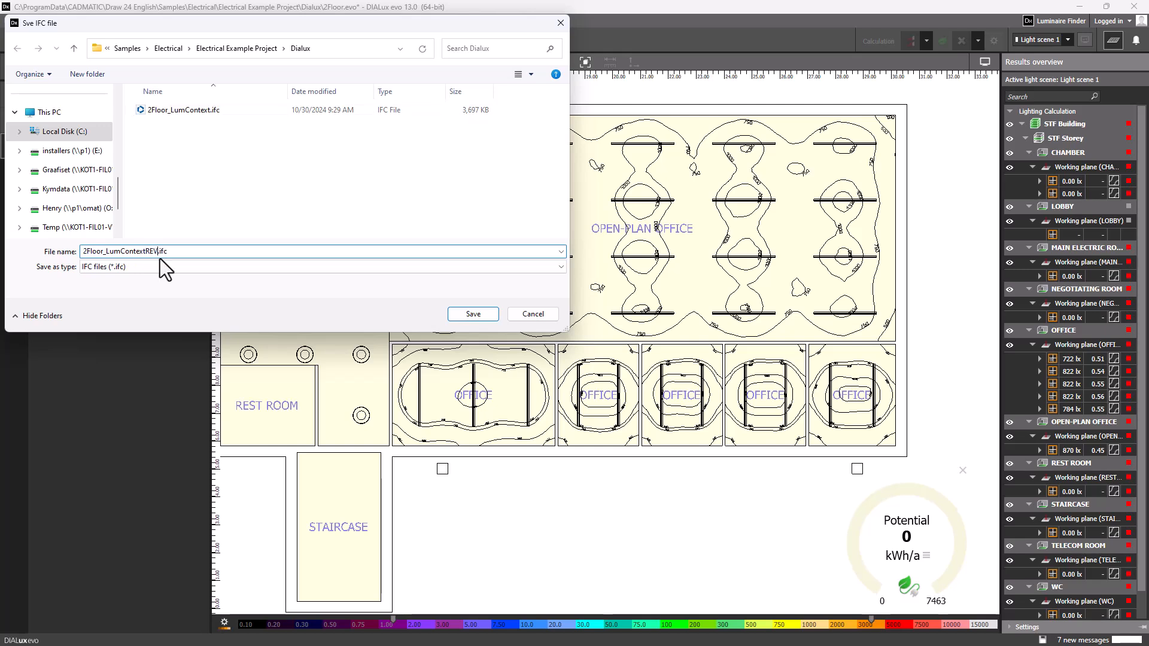
pyautogui.click(474, 314)
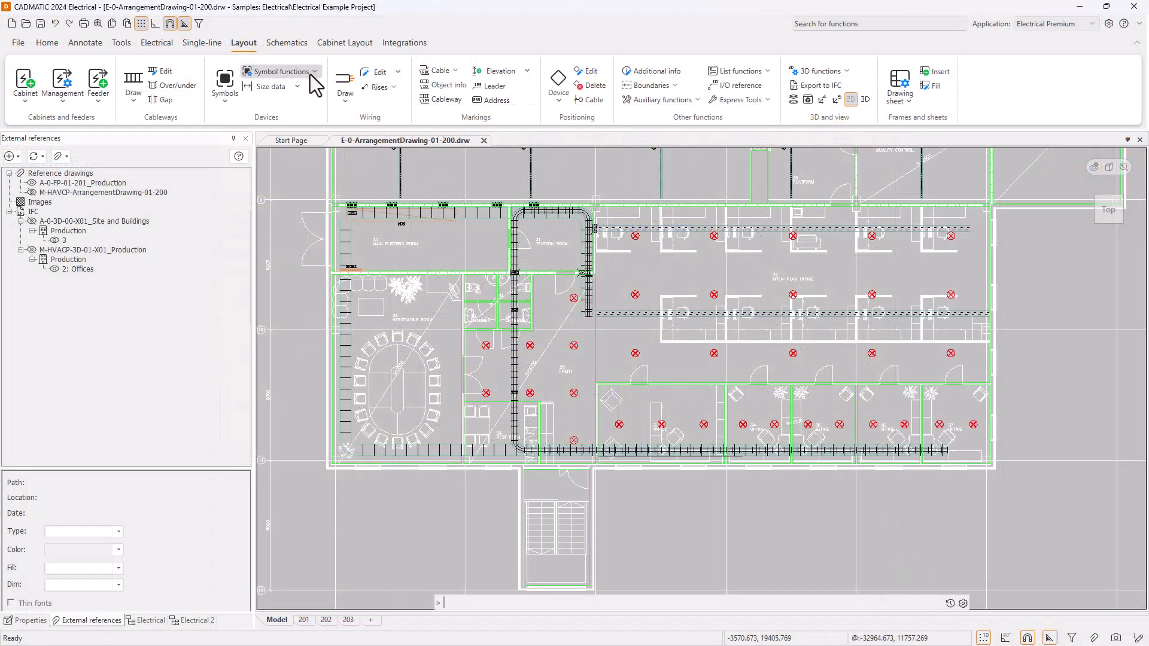
# Switch to CADMATIC Electrical and import the site-level STF Project luminaires from 2Floor_LumContextREVA.ifc, adding only the new ones.
pyautogui.click(310, 74)
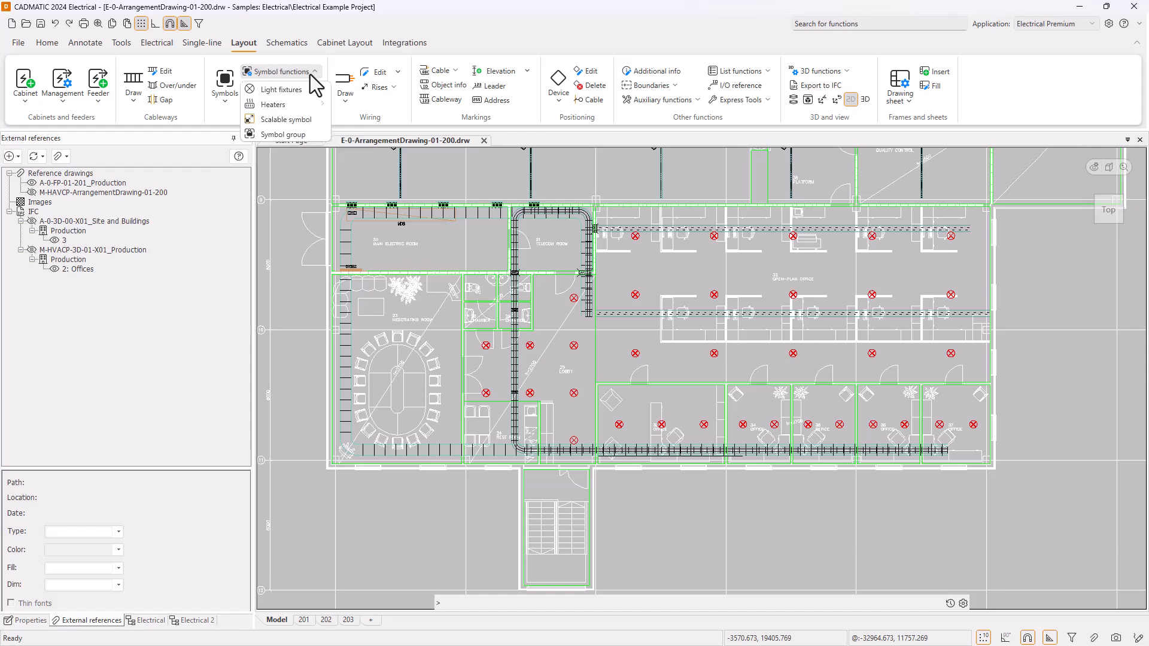
pyautogui.moveTo(314, 87)
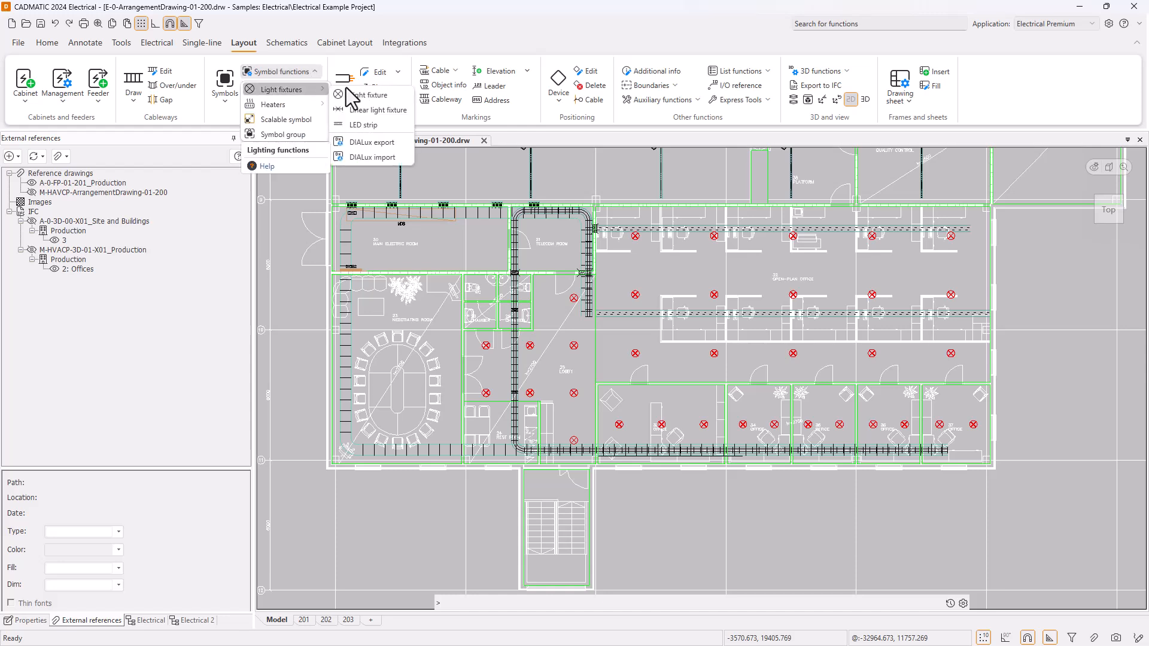
pyautogui.click(393, 156)
pyautogui.click(540, 289)
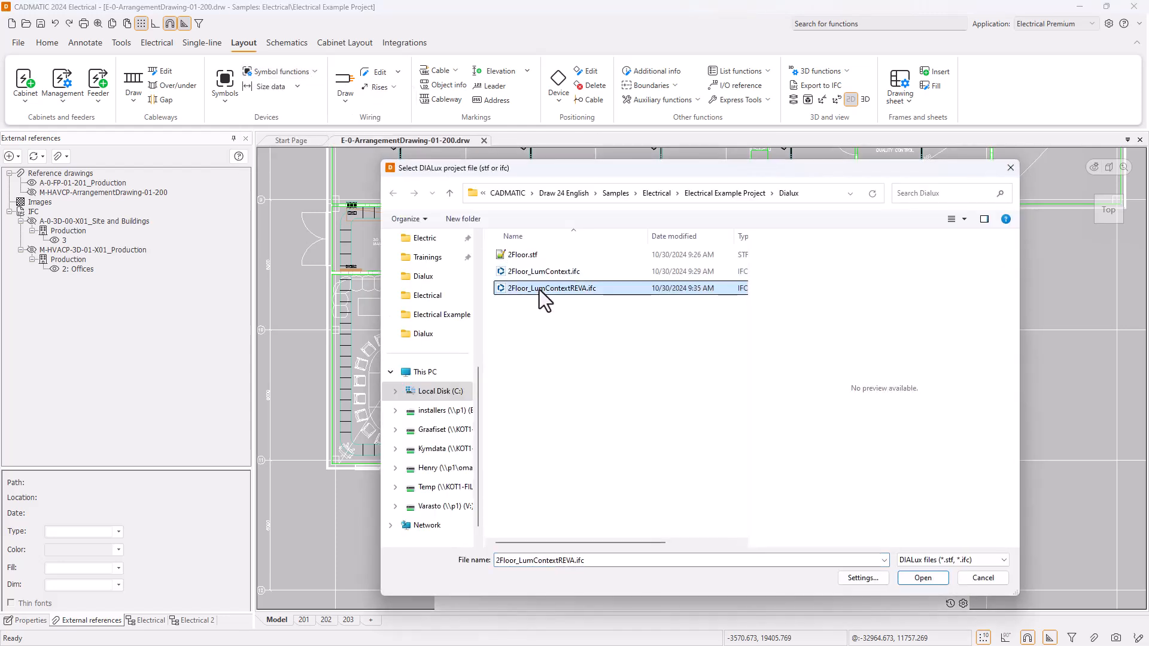
pyautogui.click(921, 578)
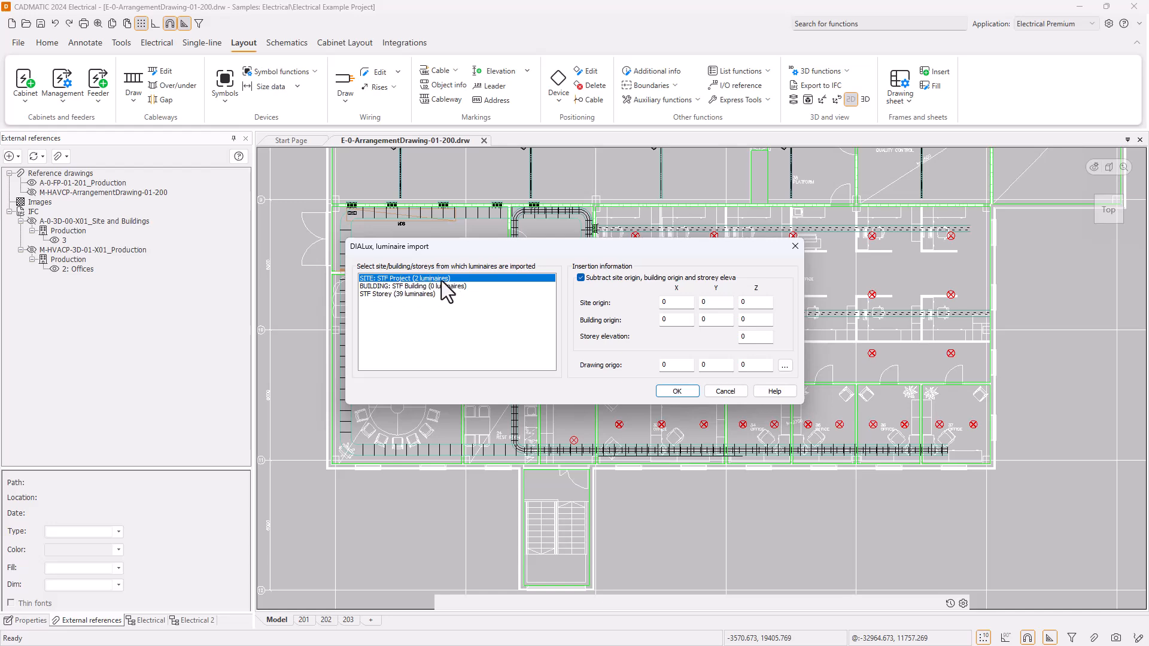
pyautogui.click(676, 391)
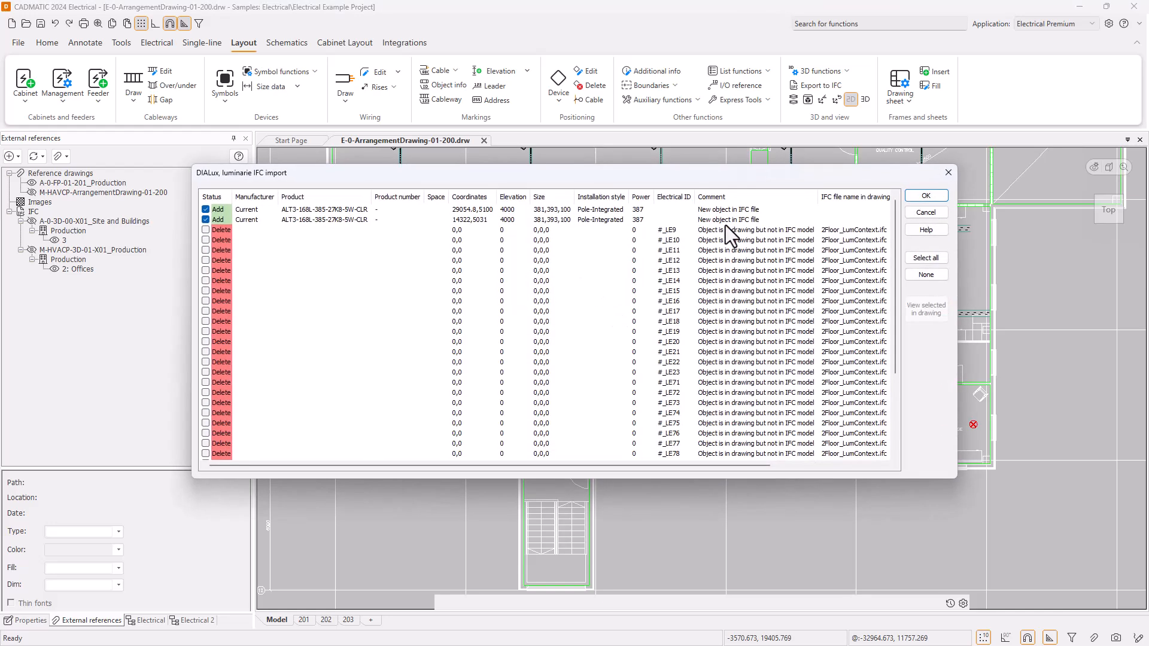
pyautogui.click(926, 196)
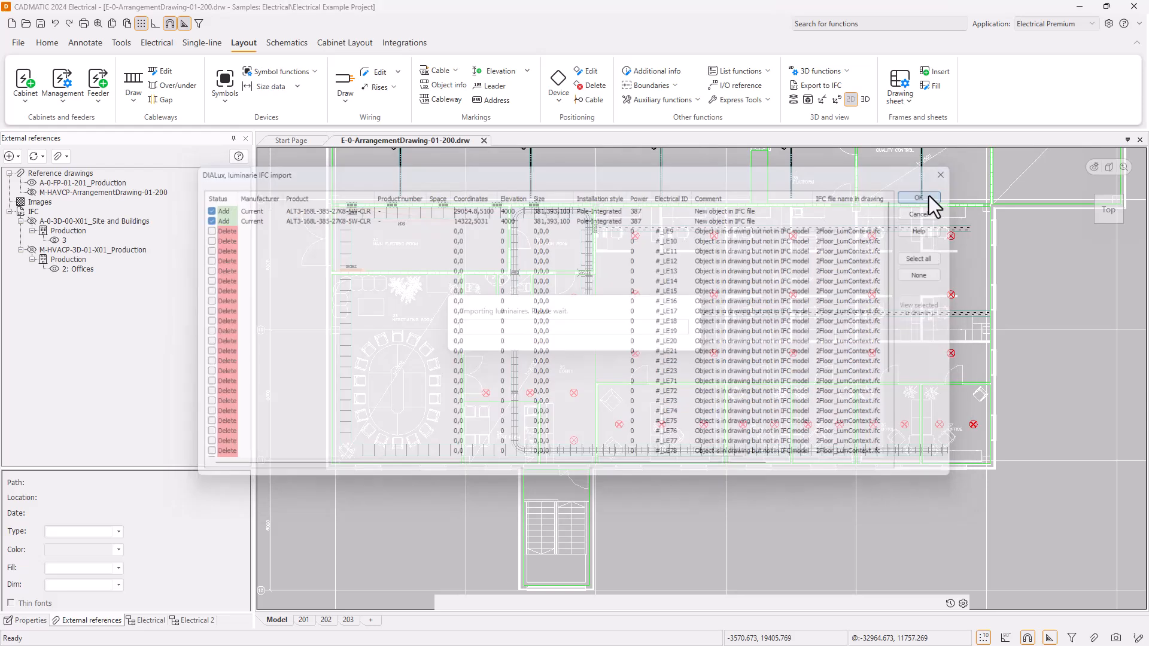
# Run the DIALux import again on 2Floor_LumContextREVA.ifc and load the STF Storey luminaires for comparison.
pyautogui.click(316, 74)
pyautogui.moveTo(317, 88)
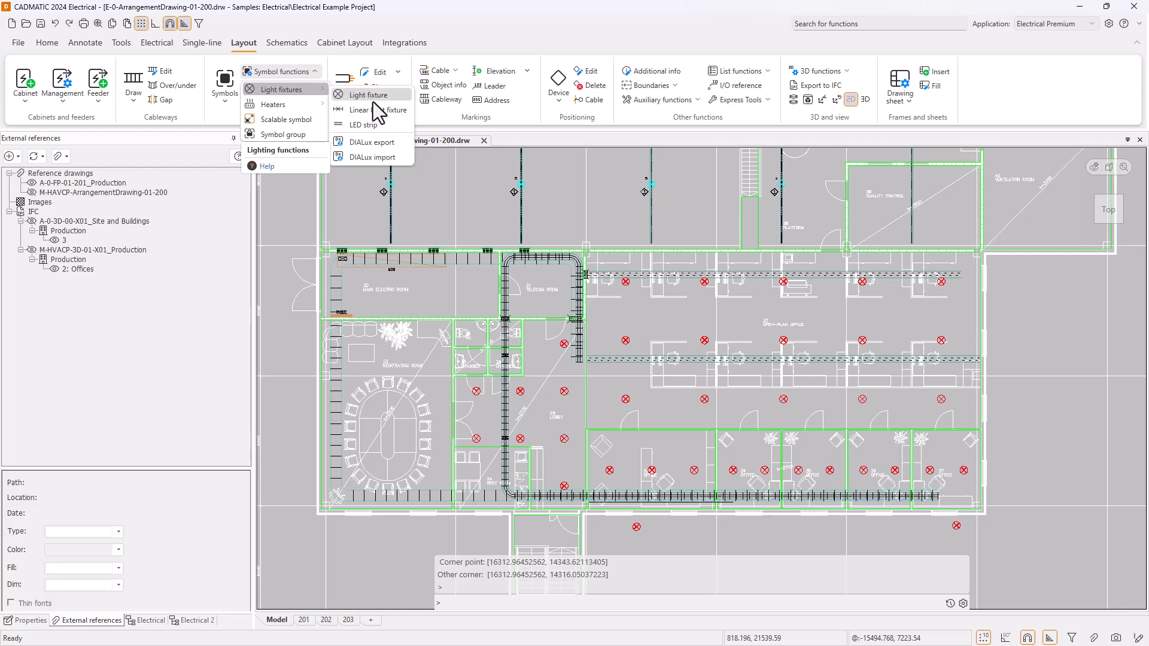
pyautogui.click(379, 158)
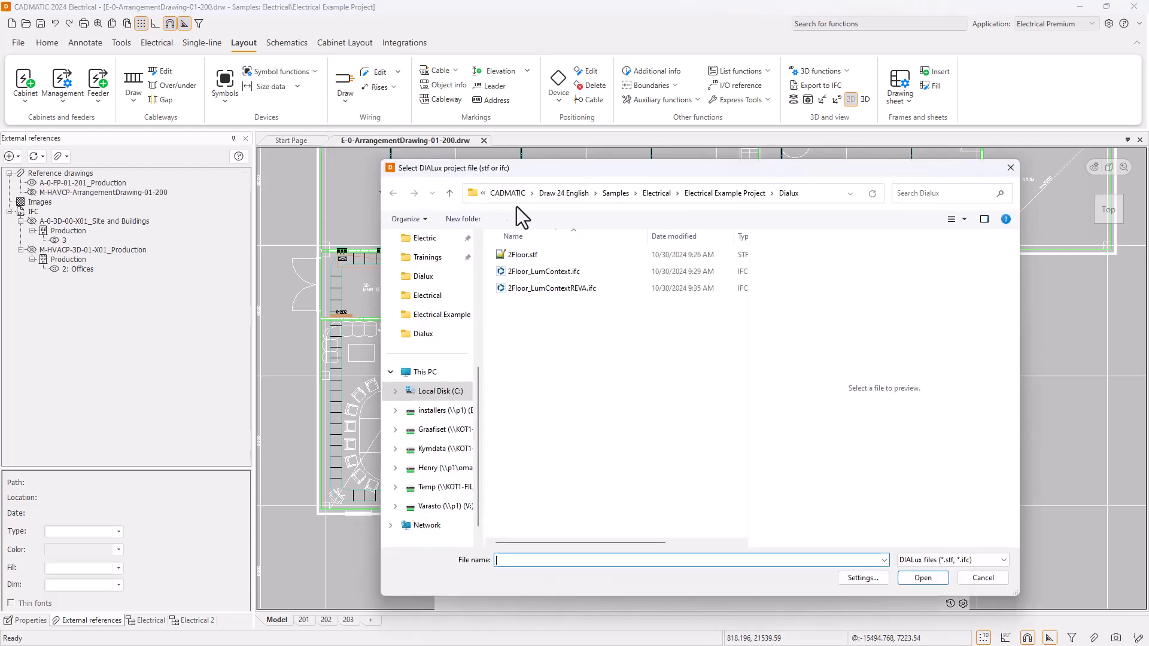
pyautogui.moveTo(608, 174)
pyautogui.mouseDown()
pyautogui.moveTo(634, 500)
pyautogui.moveTo(599, 629)
pyautogui.moveTo(591, 161)
pyautogui.mouseUp()
pyautogui.click(538, 274)
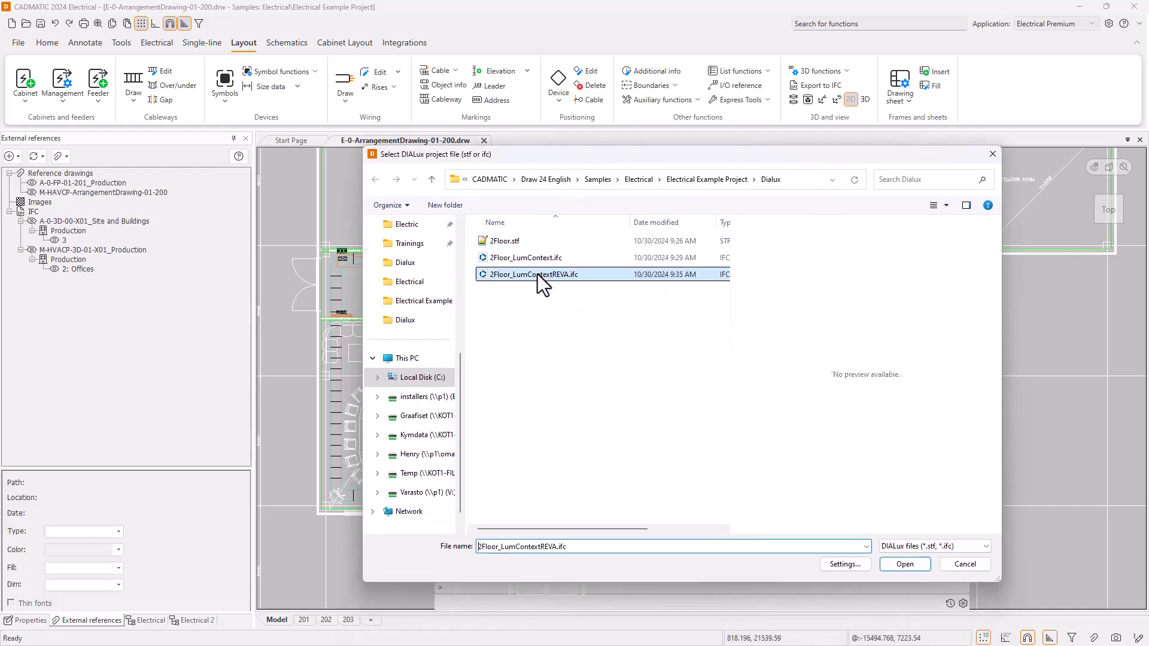
pyautogui.click(912, 566)
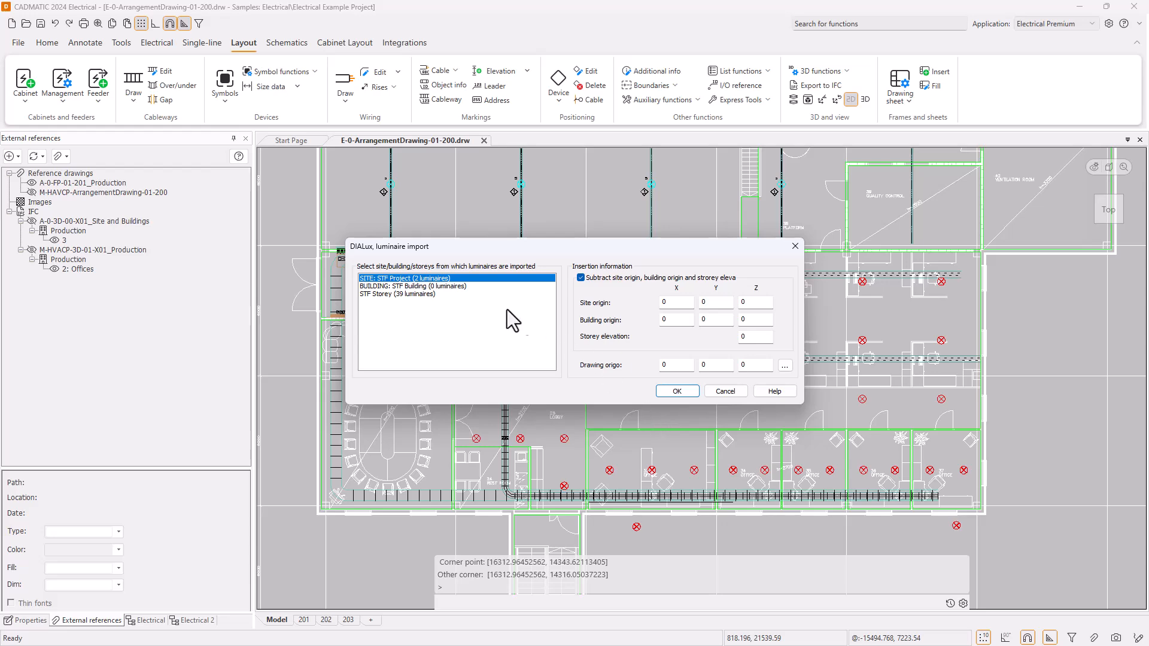
pyautogui.click(416, 294)
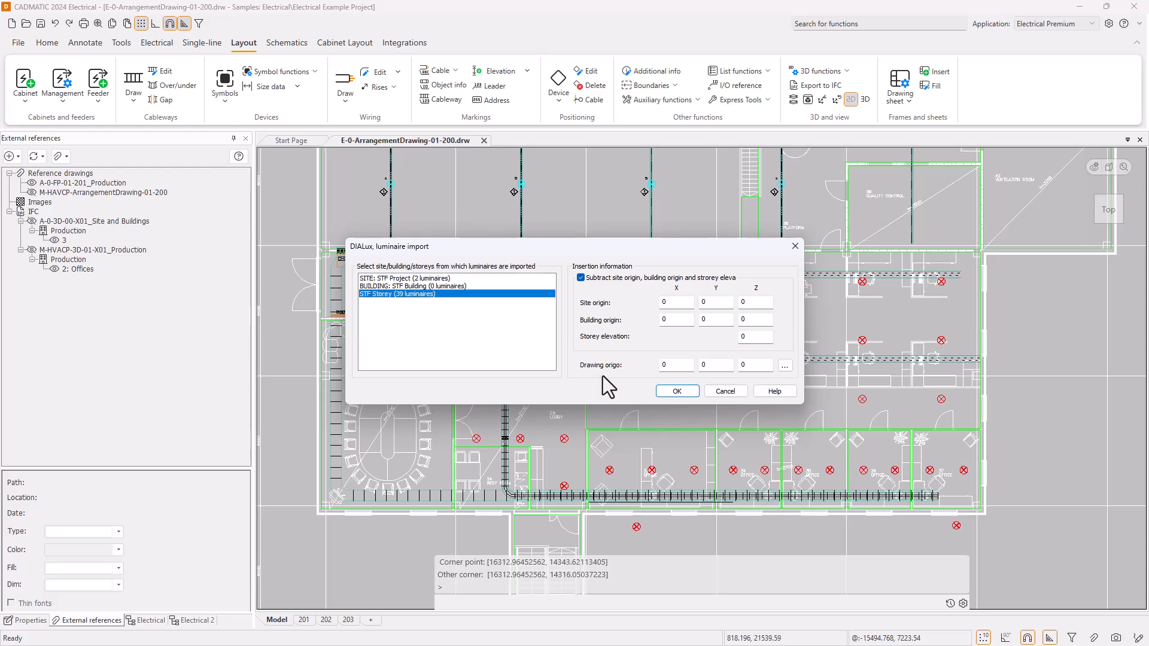
pyautogui.click(676, 390)
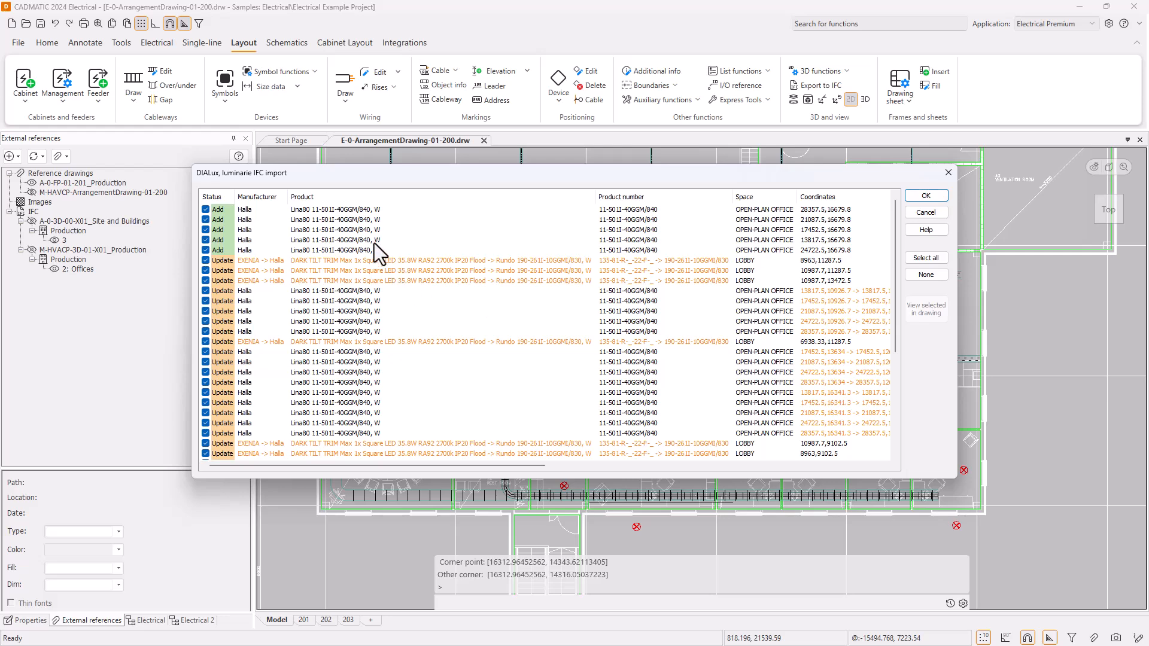
# Locate the open-plan office luminaires marked Add in the drawing, and return to the import list.
pyautogui.click(357, 210)
pyautogui.keyDown('shift'); pyautogui.click(362, 250); pyautogui.keyUp('shift')
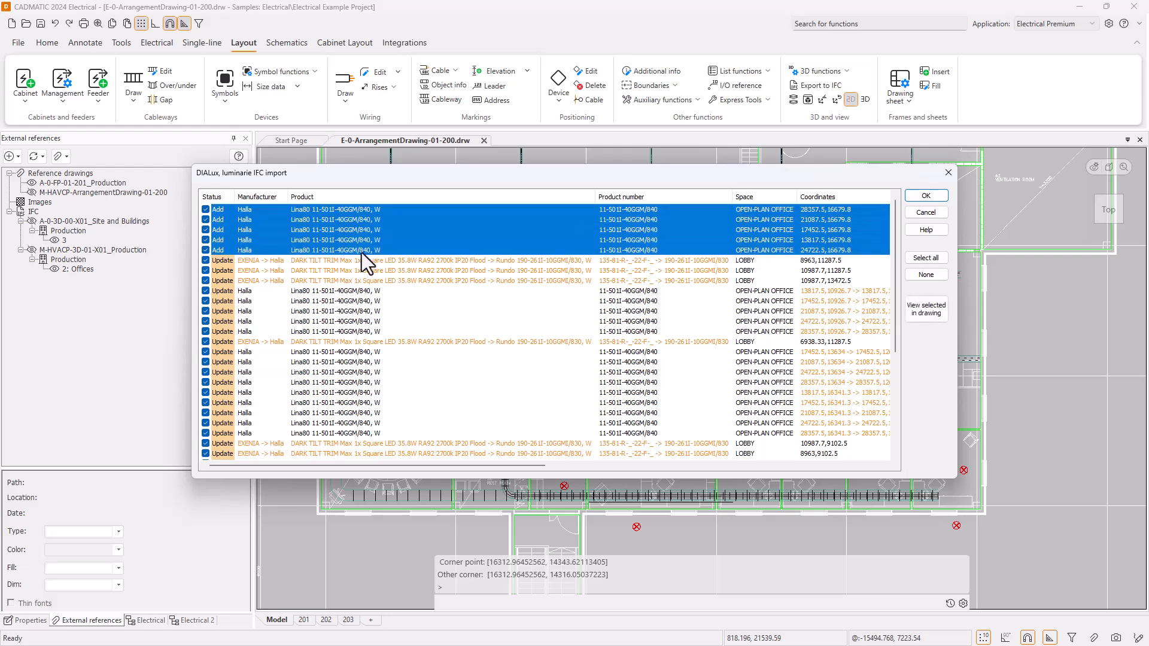
pyautogui.click(941, 311)
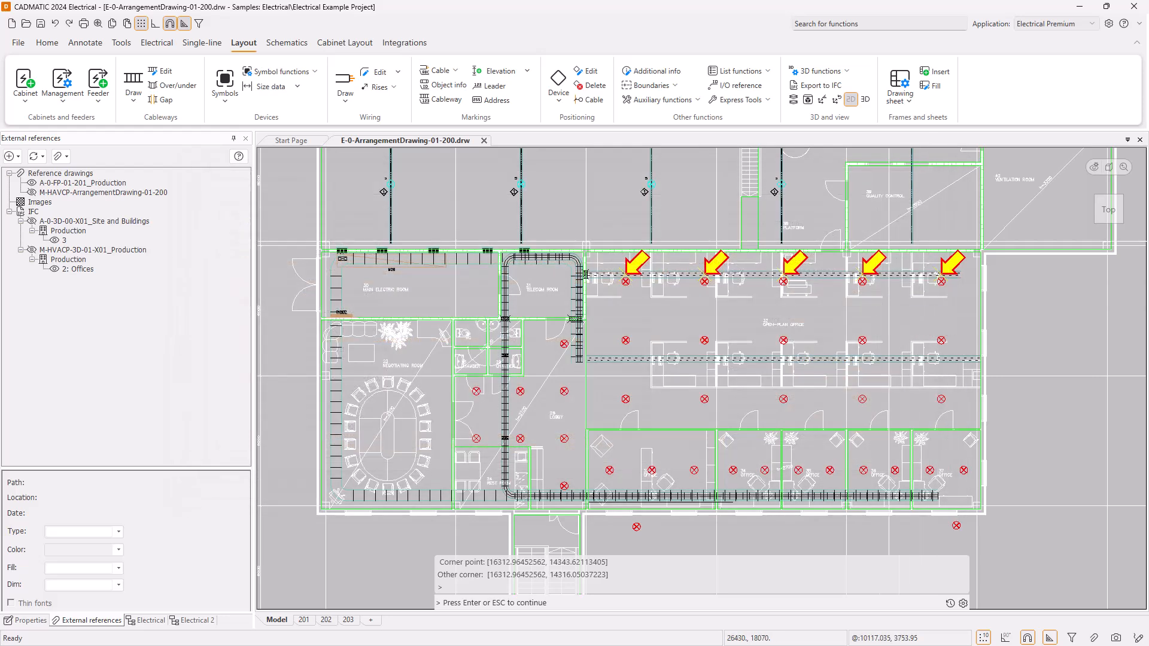
pyautogui.press('Return')
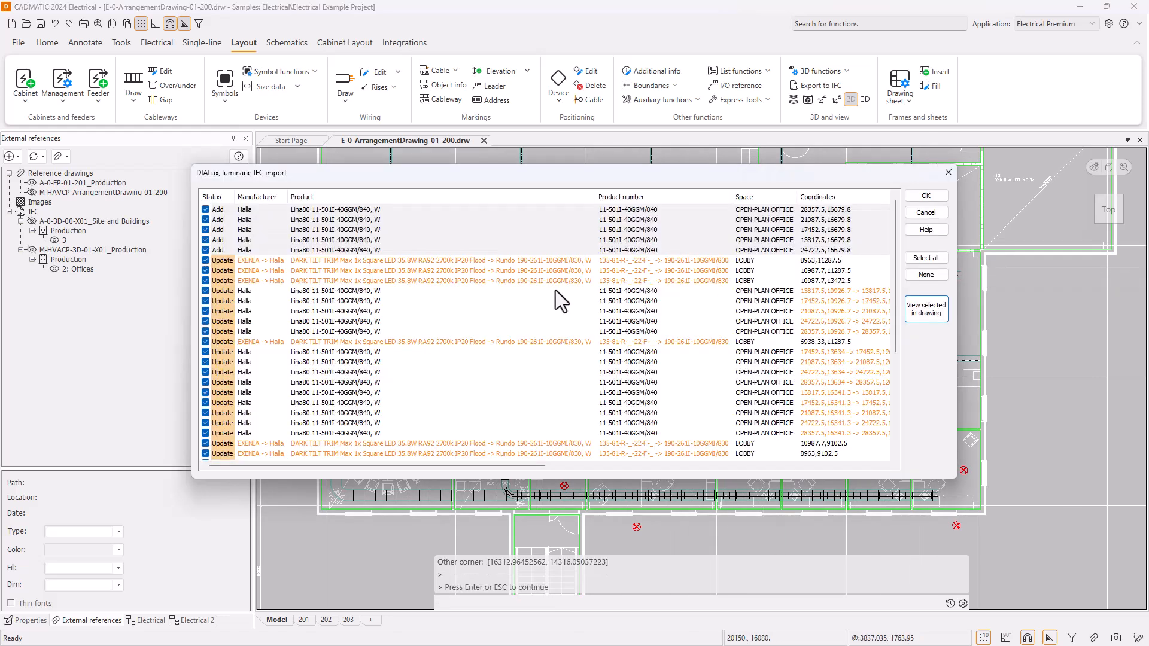
# Show the checked Update luminaires of the lobby and open-plan office in the drawing, and return to the import list.
pyautogui.click(468, 261)
pyautogui.scroll(-4, 496, 364)
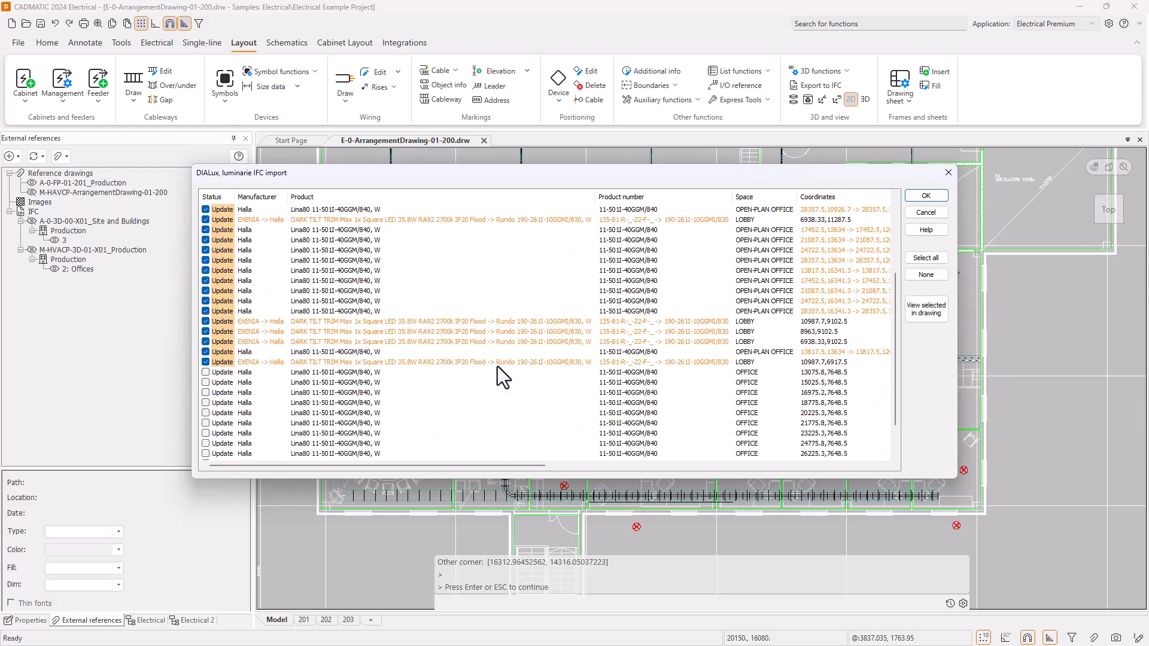
pyautogui.keyDown('shift'); pyautogui.click(457, 361); pyautogui.keyUp('shift')
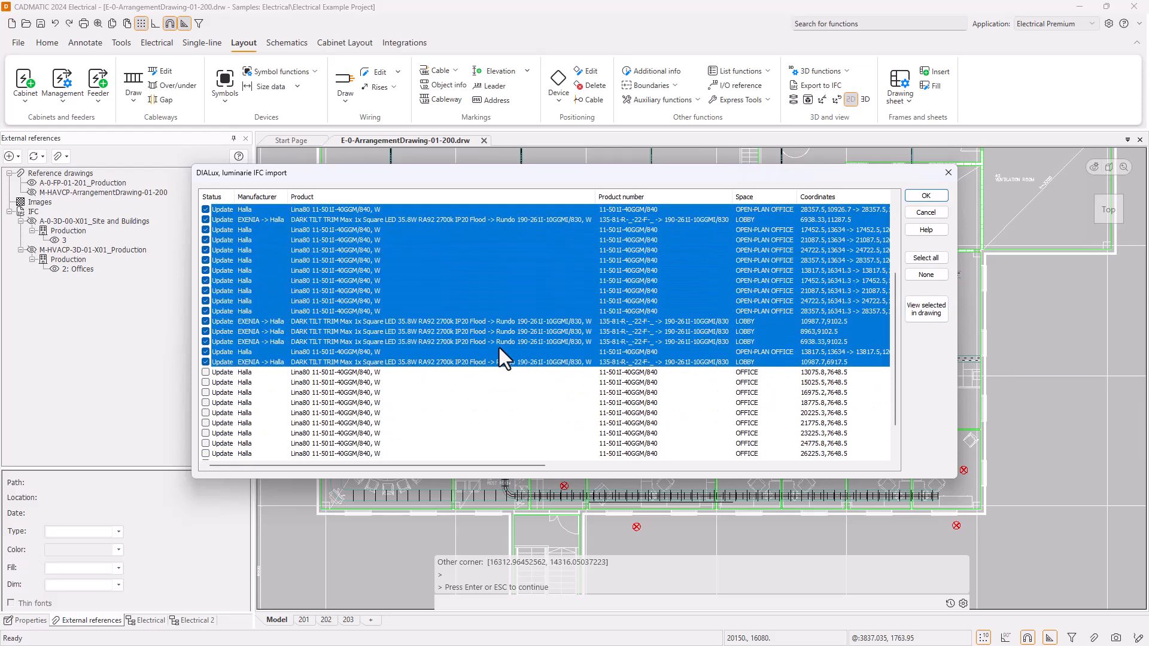
pyautogui.click(934, 314)
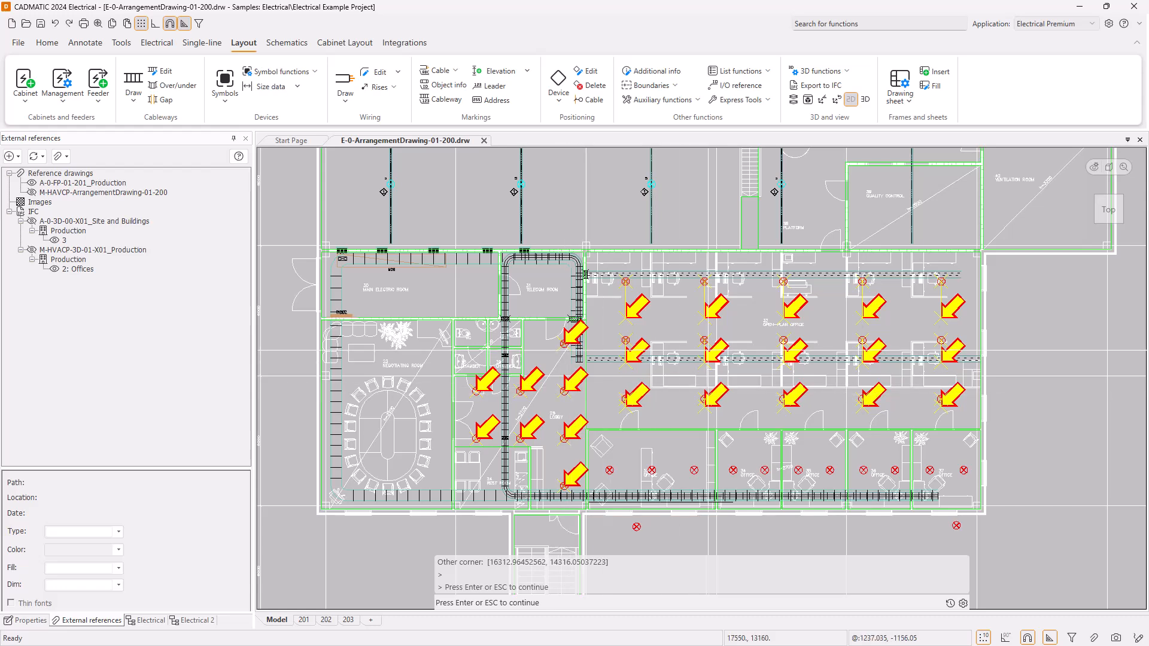
pyautogui.scroll(5, 631, 299)
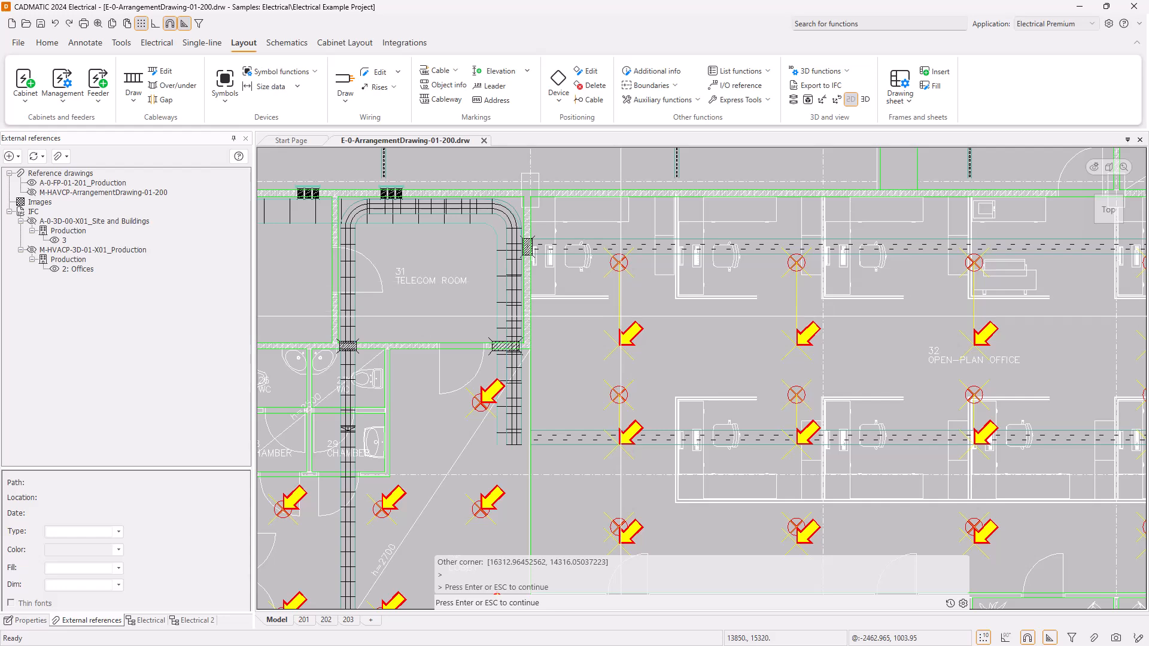
pyautogui.scroll(-4, 592, 342)
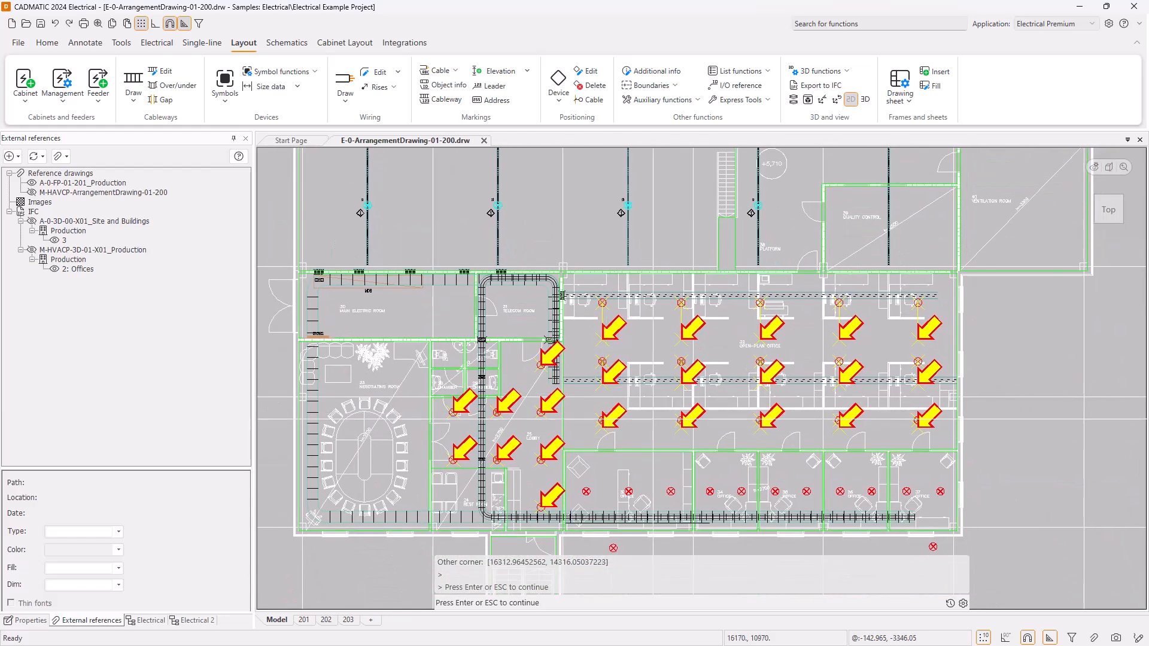
pyautogui.press('Return')
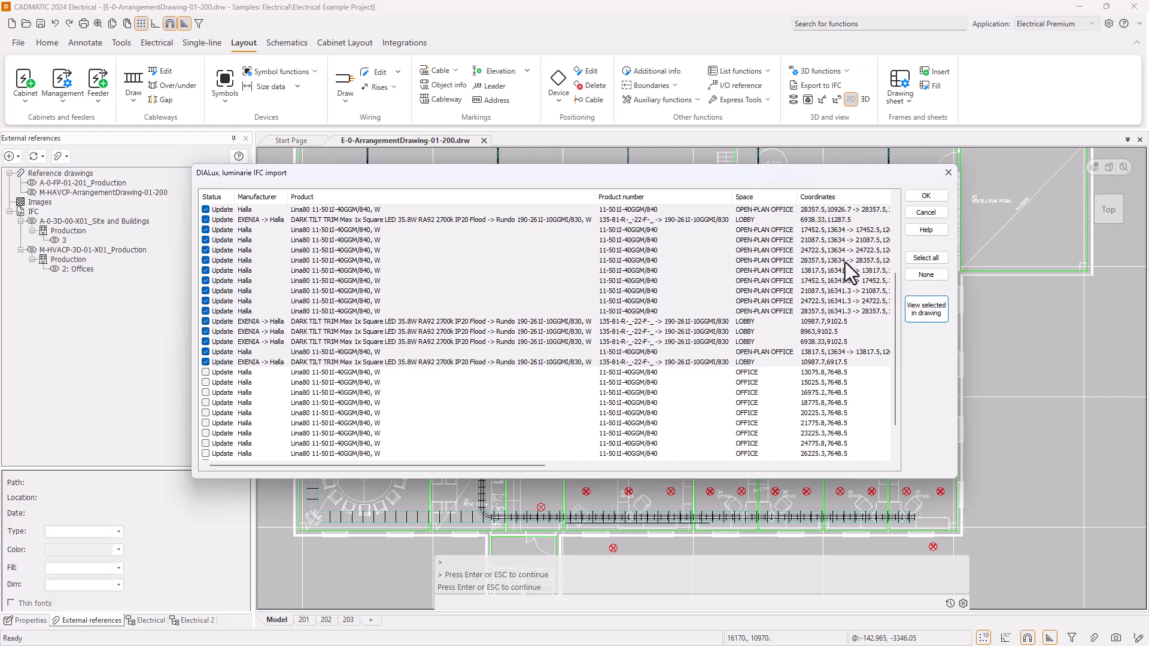
# Apply the checked STF Storey additions and updates to the drawing and inspect the revised luminaire layout.
pyautogui.scroll(4, 727, 291)
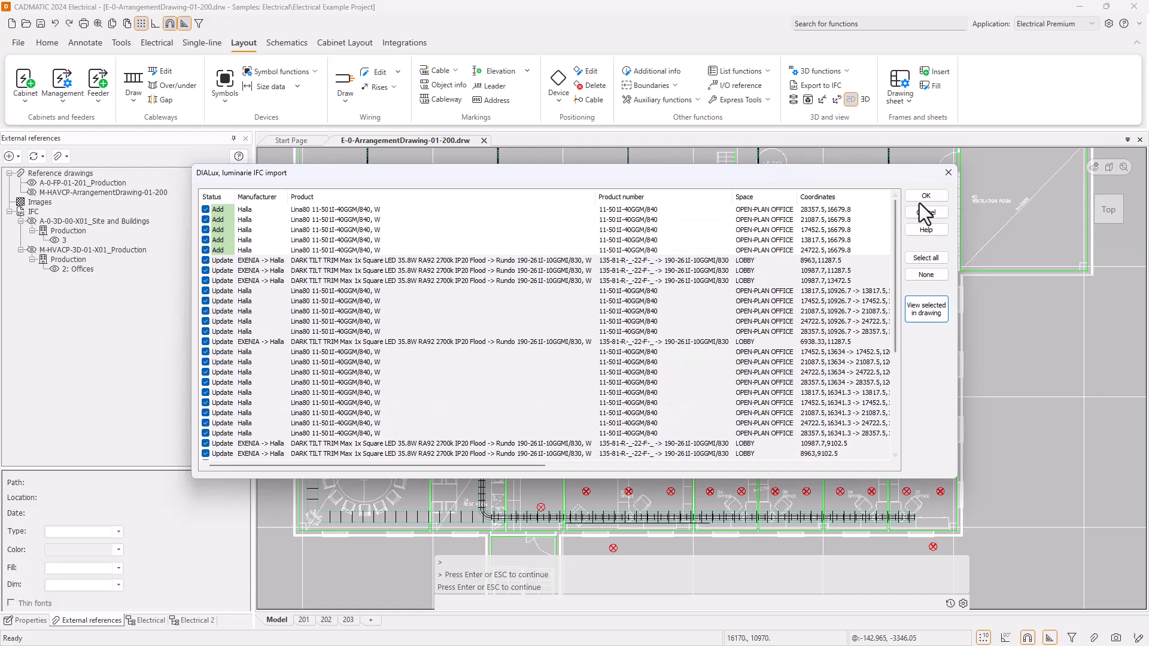
pyautogui.click(925, 197)
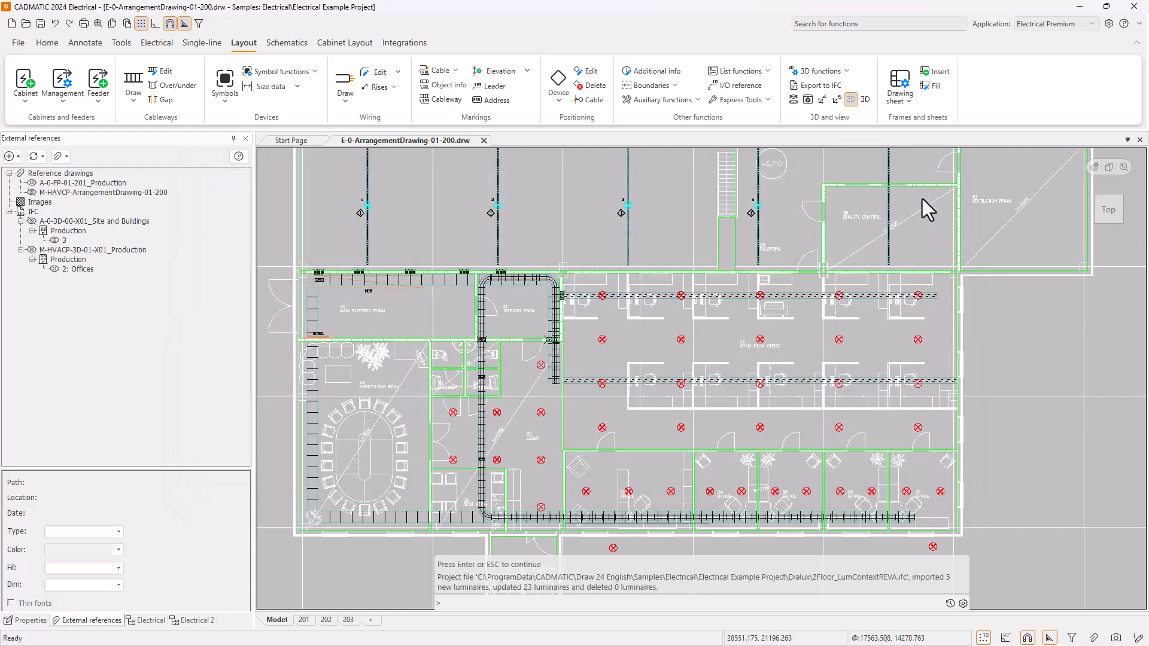
pyautogui.scroll(2, 658, 353)
pyautogui.moveTo(657, 352)
pyautogui.mouseDown(button='middle')
pyautogui.moveTo(650, 310)
pyautogui.moveTo(689, 328)
pyautogui.mouseUp(button='middle')
pyautogui.scroll(-2, 651, 314)
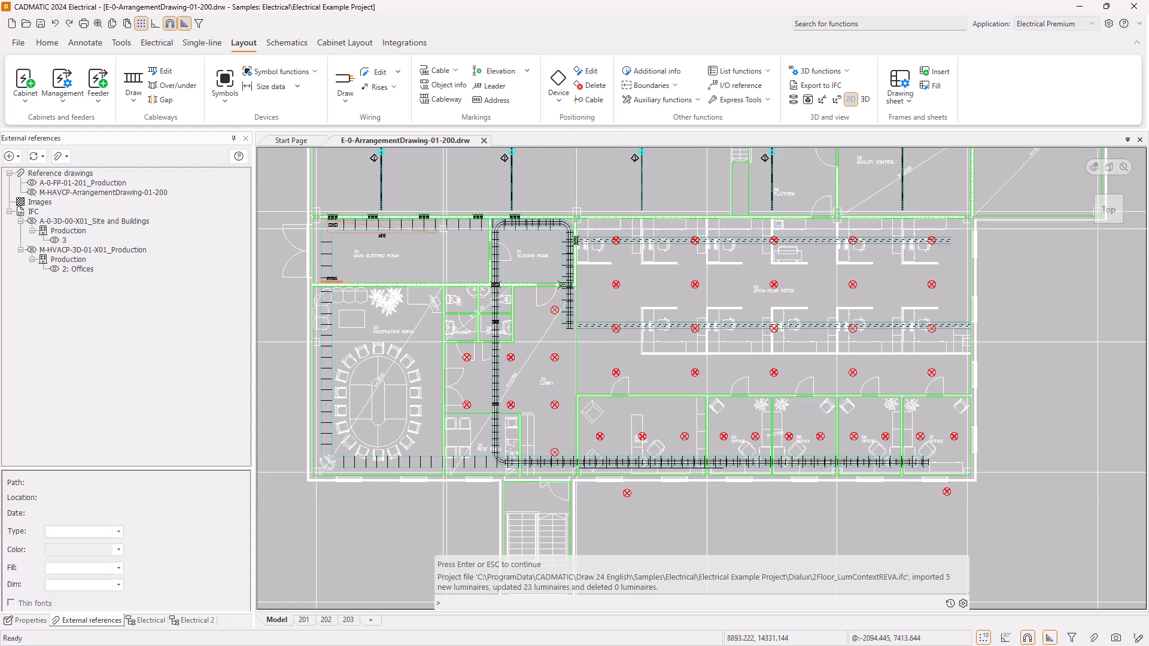
# Create project product models from the devices in a window spanning the lobby, offices and the two outdoor luminaires.
pyautogui.click(156, 44)
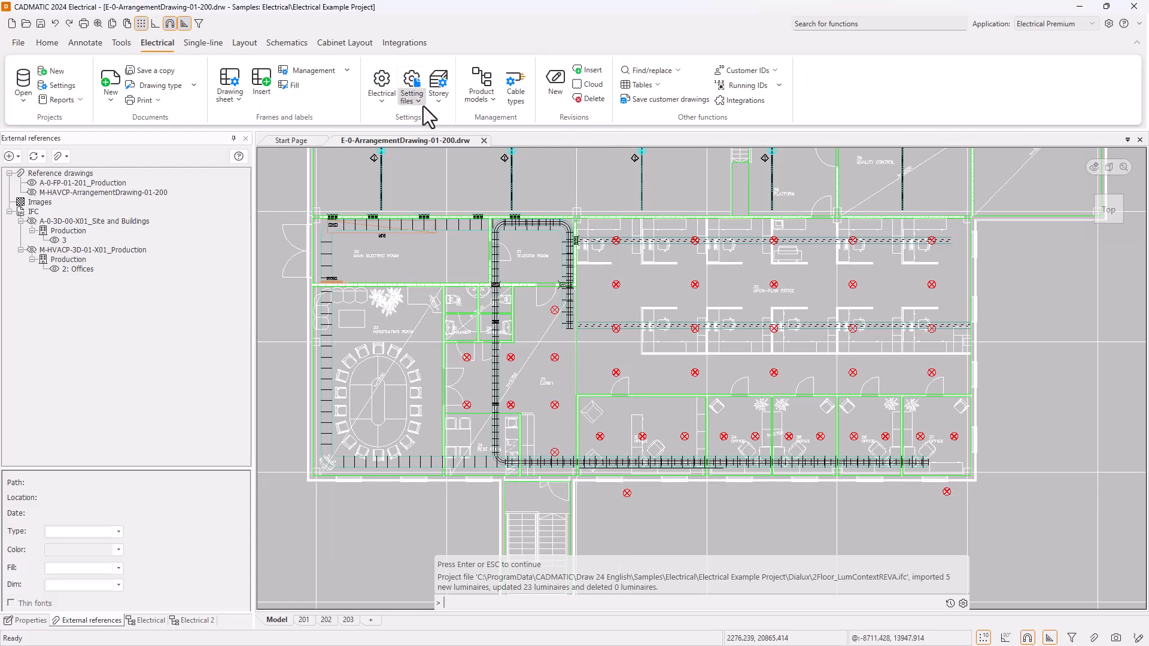
pyautogui.click(480, 80)
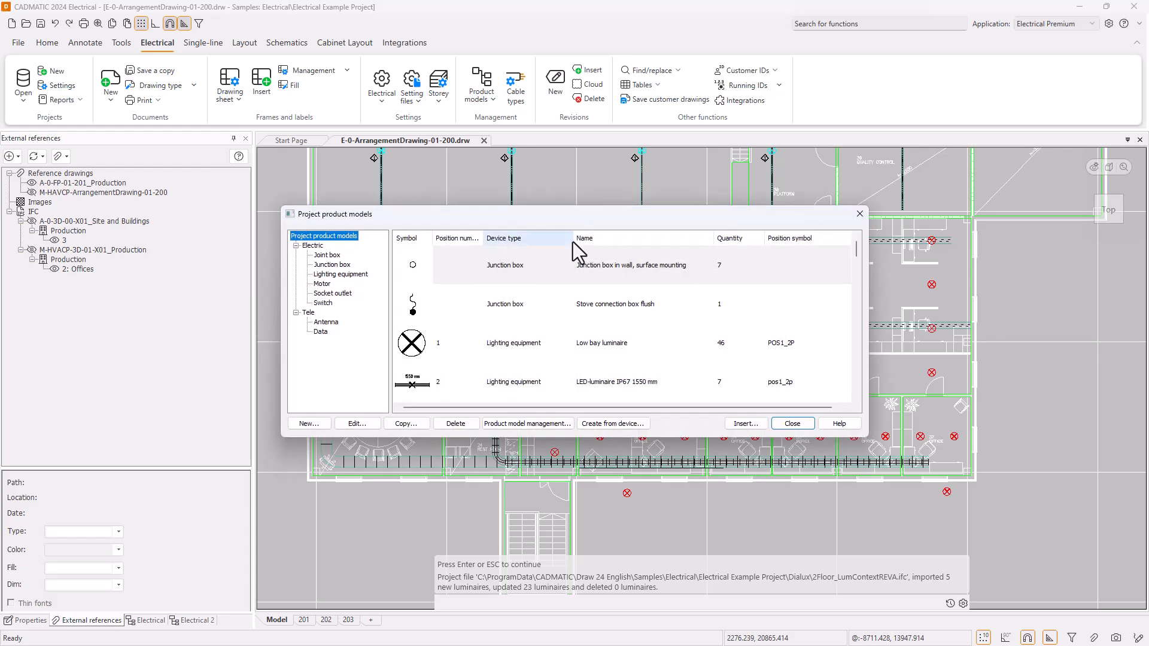
pyautogui.click(620, 425)
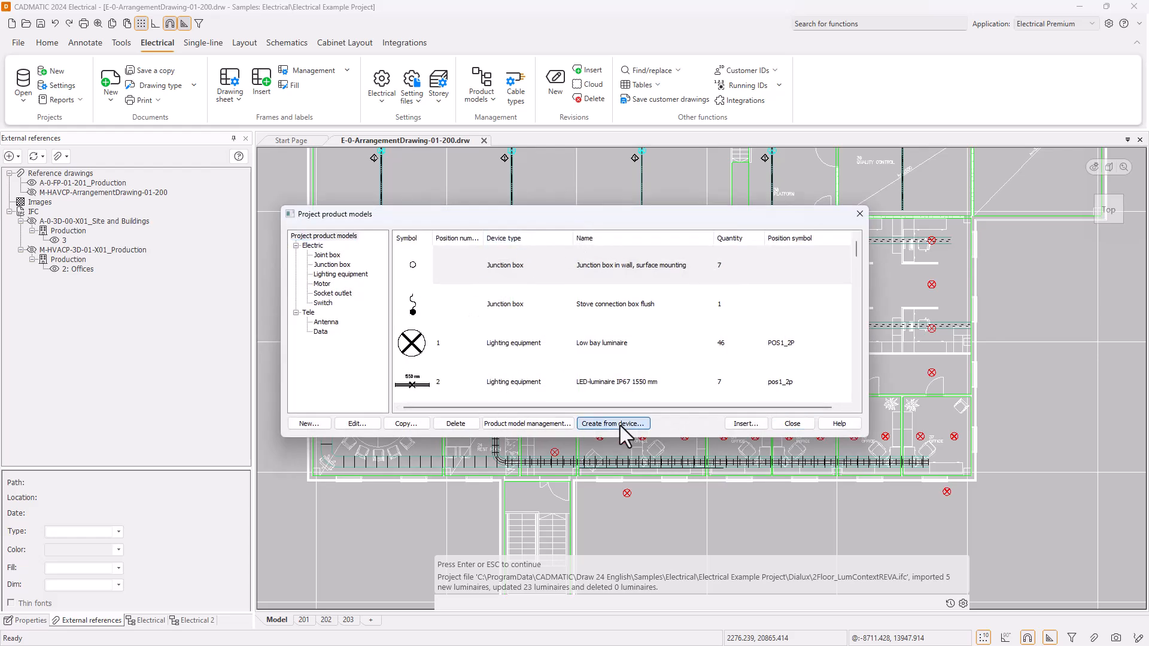
pyautogui.click(392, 198)
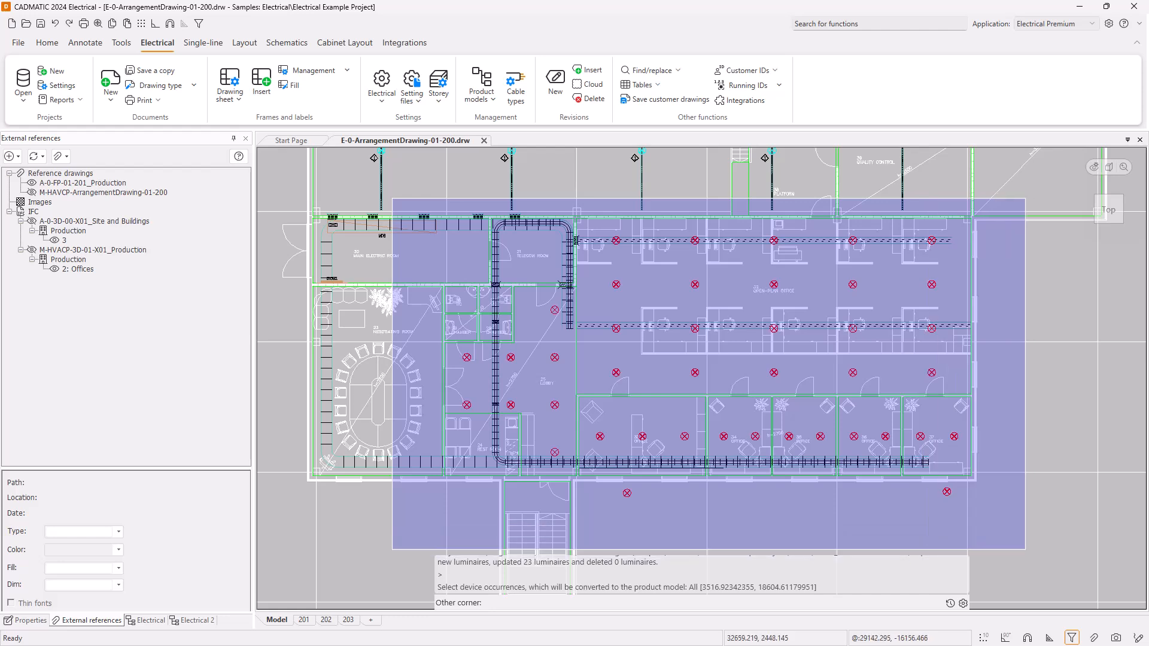
pyautogui.click(1025, 548)
pyautogui.press('Return')
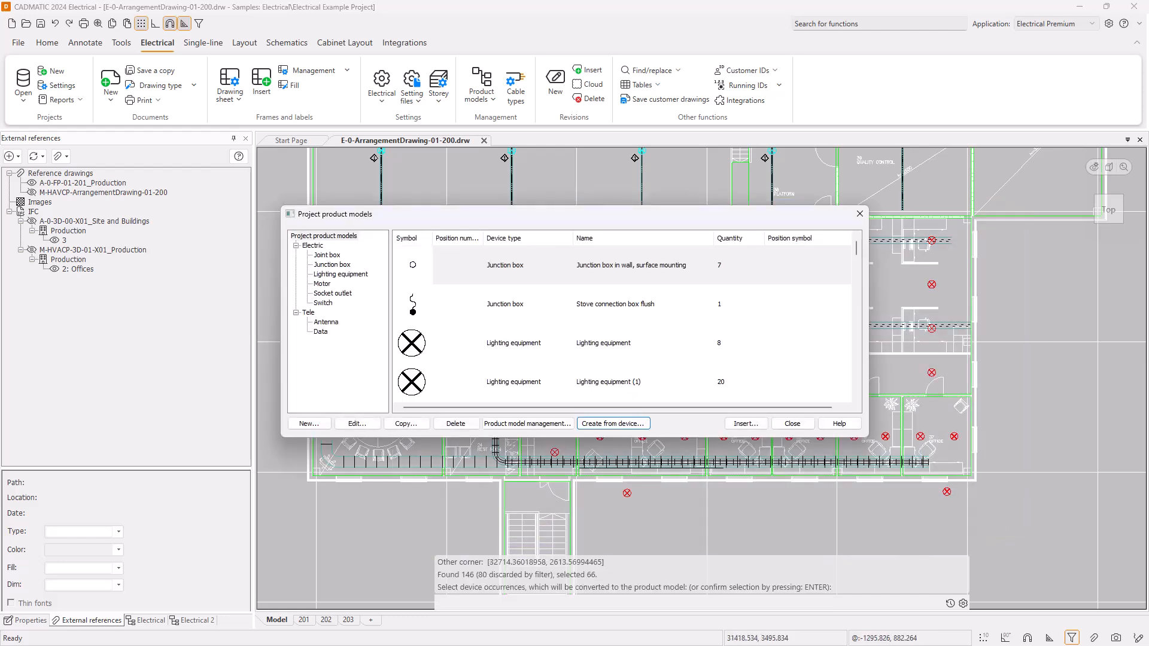
# Examine the lighting equipment product models created from the imported luminaires, with the list moved clear of the drawing.
pyautogui.click(351, 275)
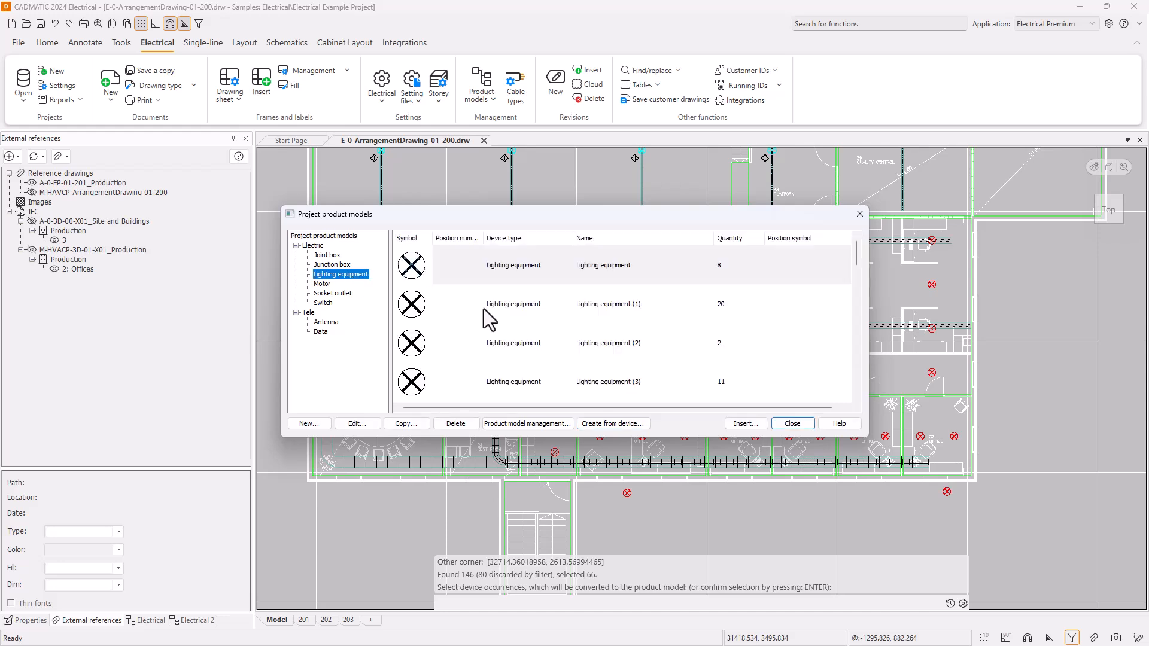
pyautogui.moveTo(607, 223); pyautogui.dragTo(388, 223)
pyautogui.scroll(-2, 449, 325)
pyautogui.scroll(1, 457, 329)
pyautogui.scroll(-2, 456, 329)
pyautogui.scroll(-5, 459, 332)
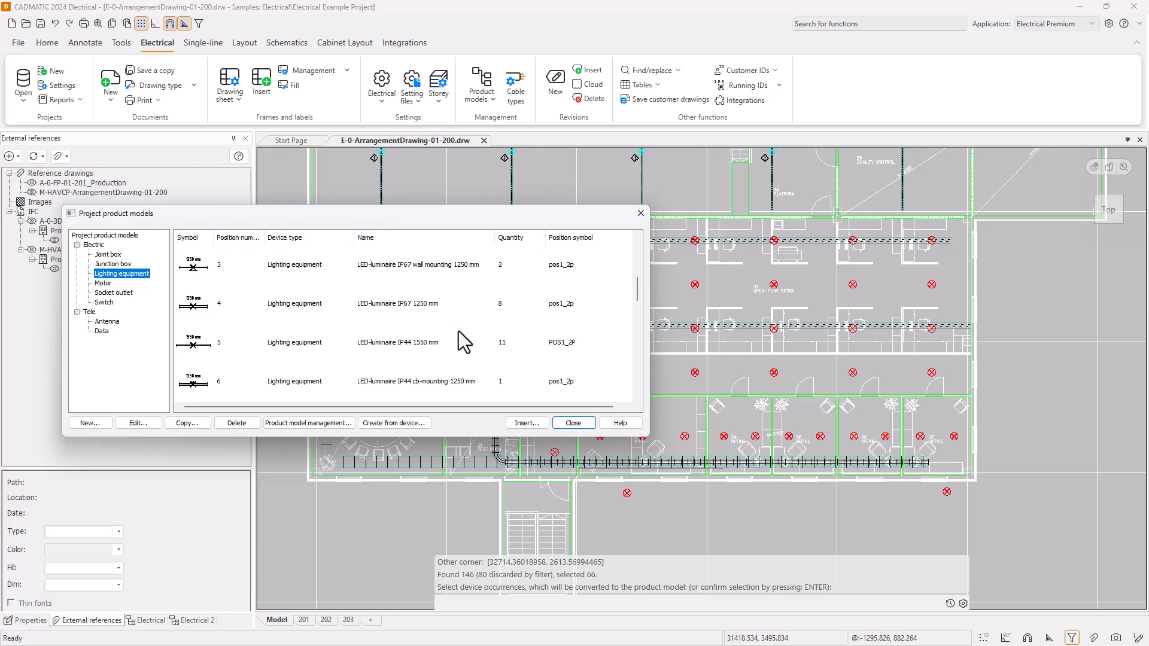
pyautogui.scroll(-4, 375, 364)
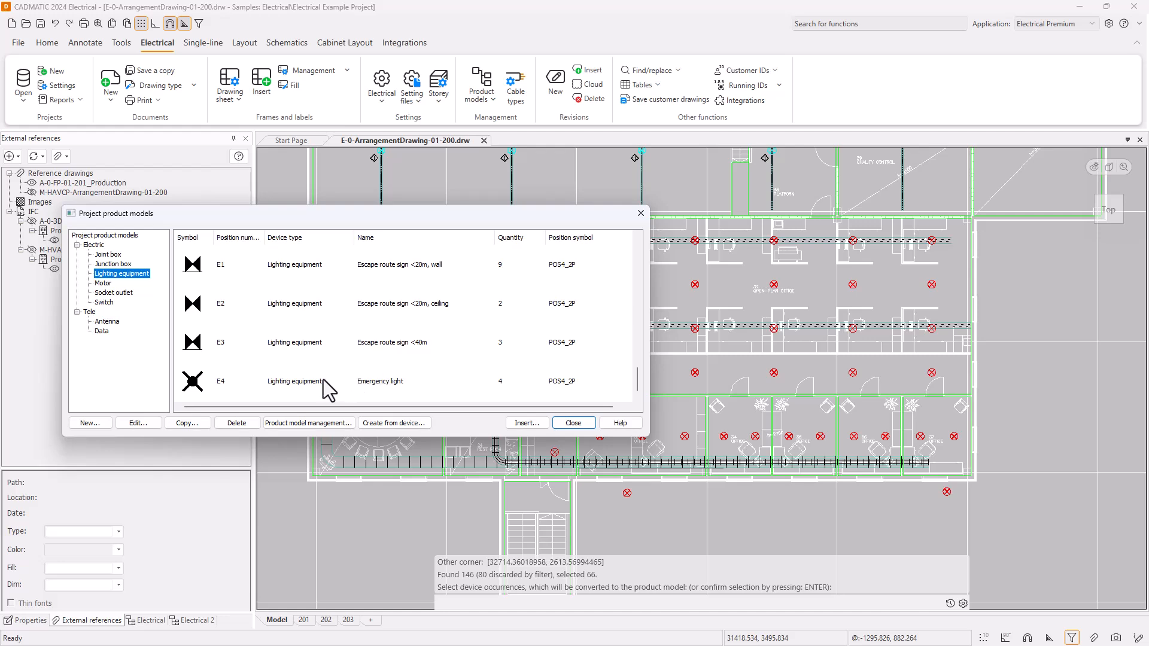
pyautogui.scroll(11, 257, 366)
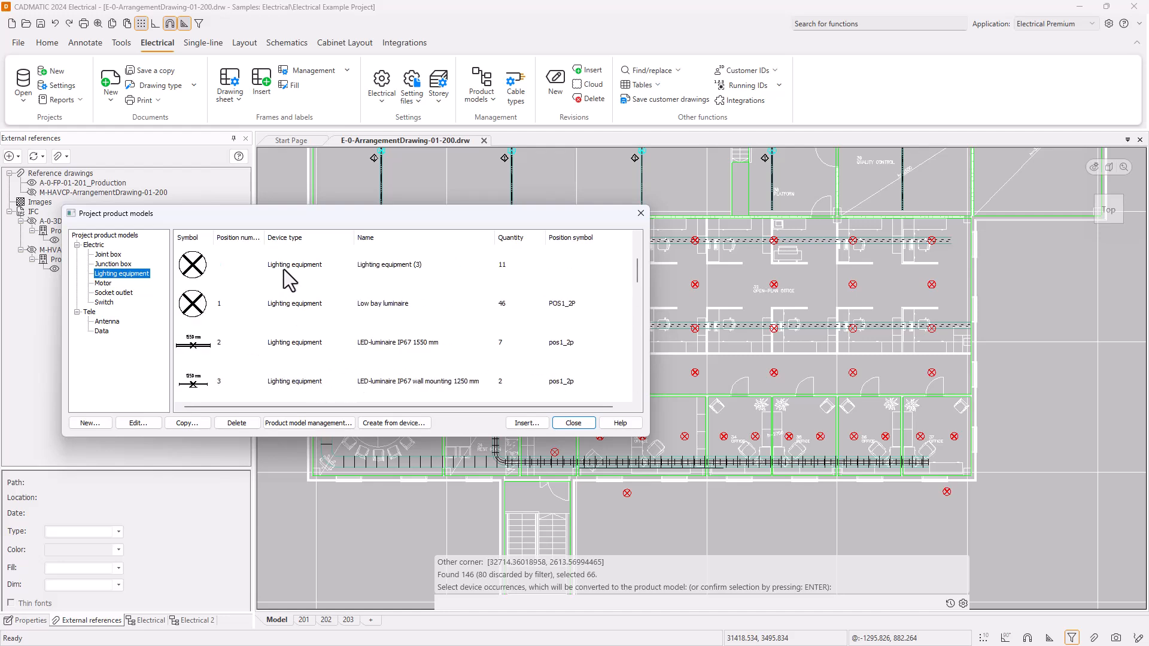
pyautogui.scroll(1, 294, 311)
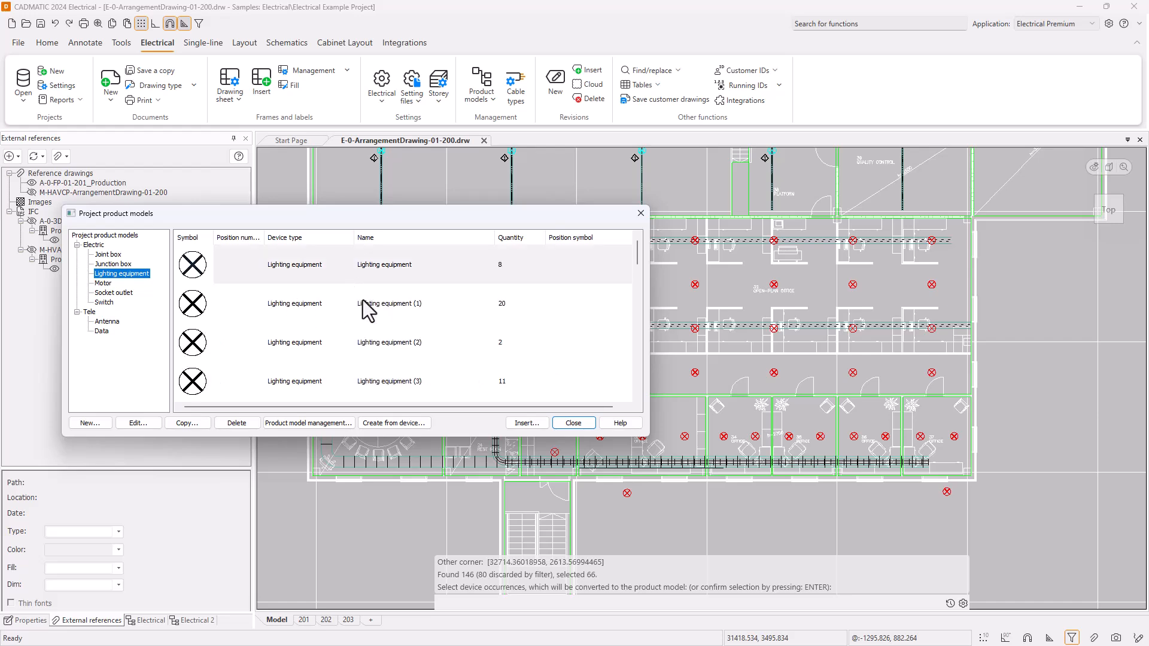
pyautogui.scroll(-1, 365, 305)
# Set the position of the Lighting equipment product model to 33 and display its product information with the full code type readable.
pyautogui.doubleClick(315, 269)
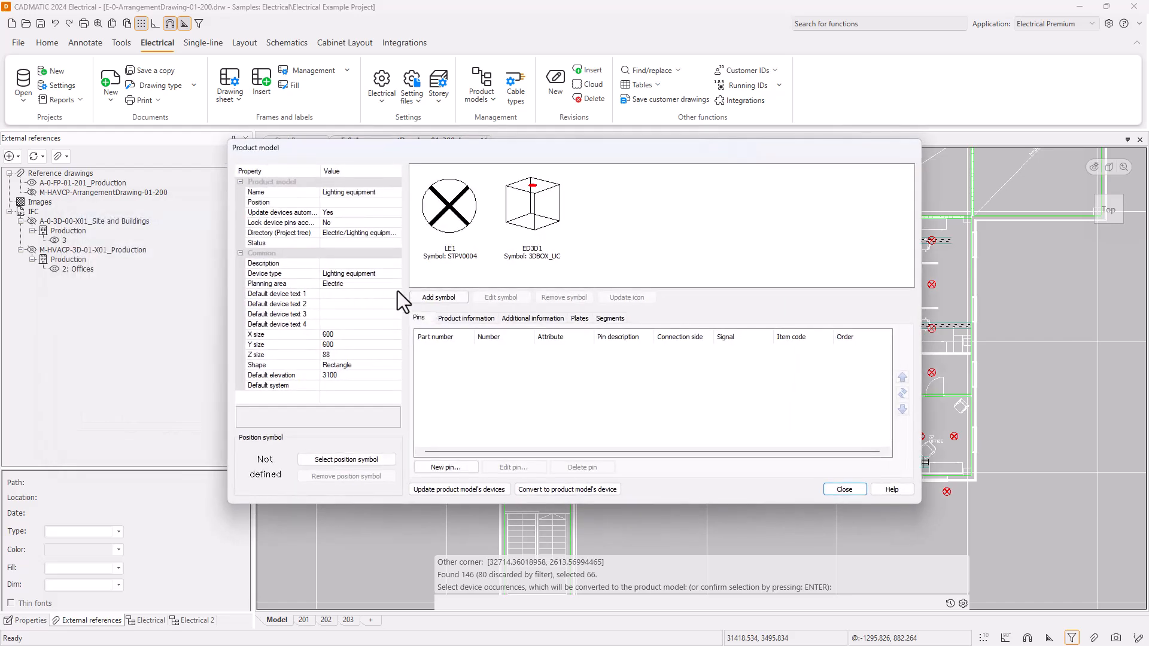
pyautogui.click(333, 203)
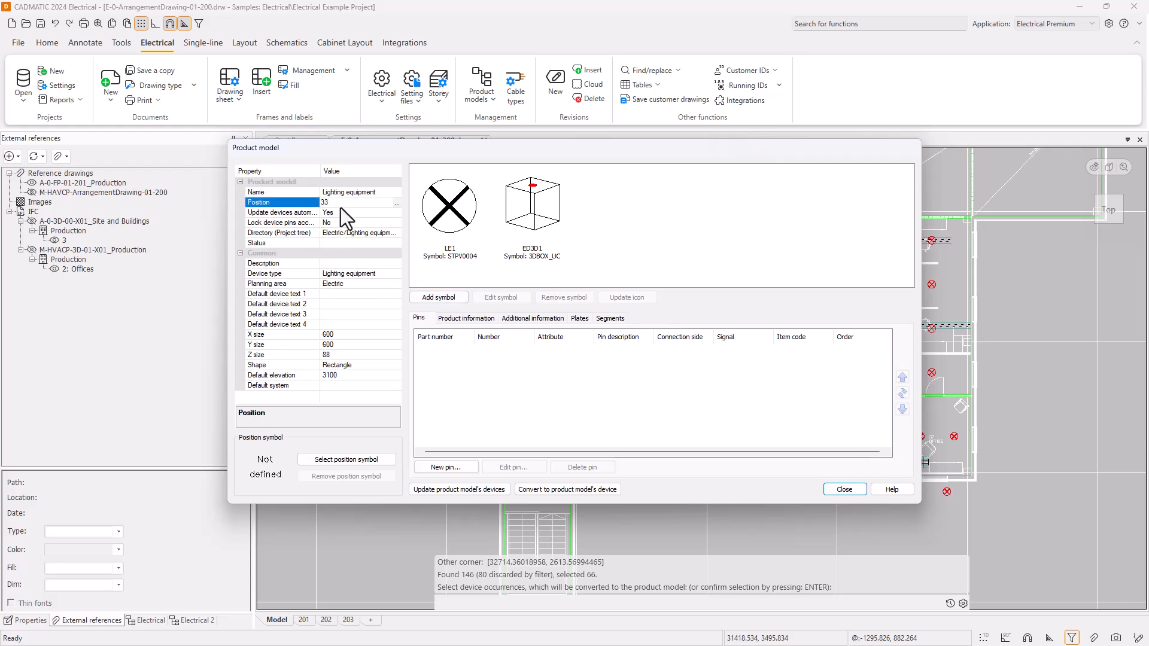
pyautogui.click(443, 218)
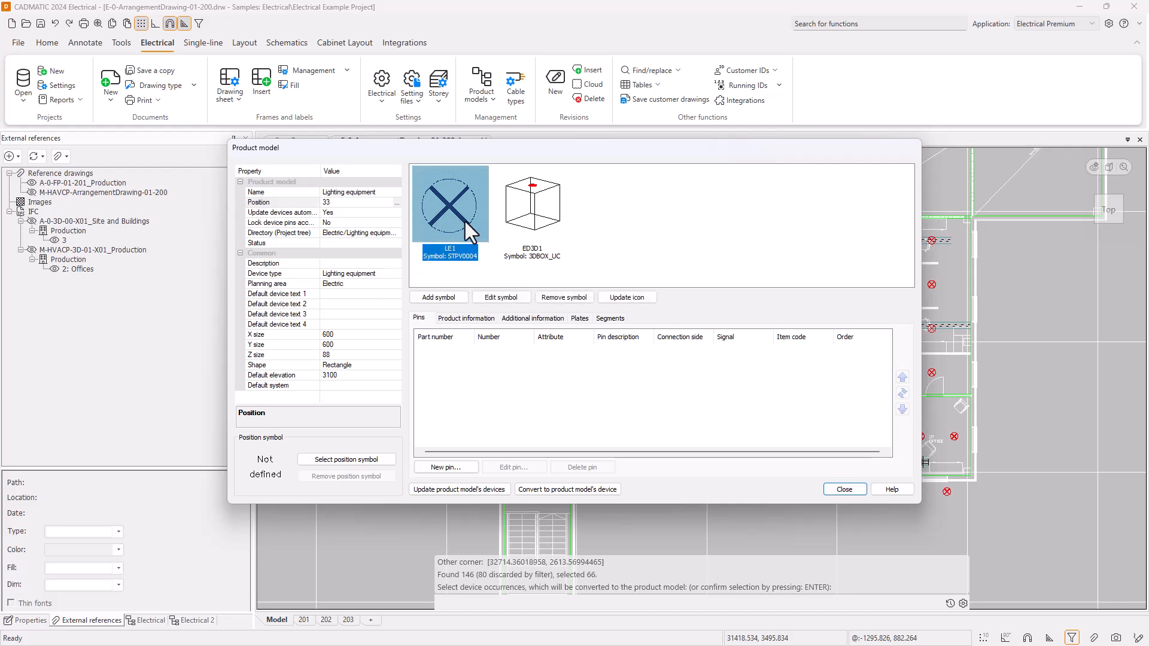
pyautogui.click(472, 318)
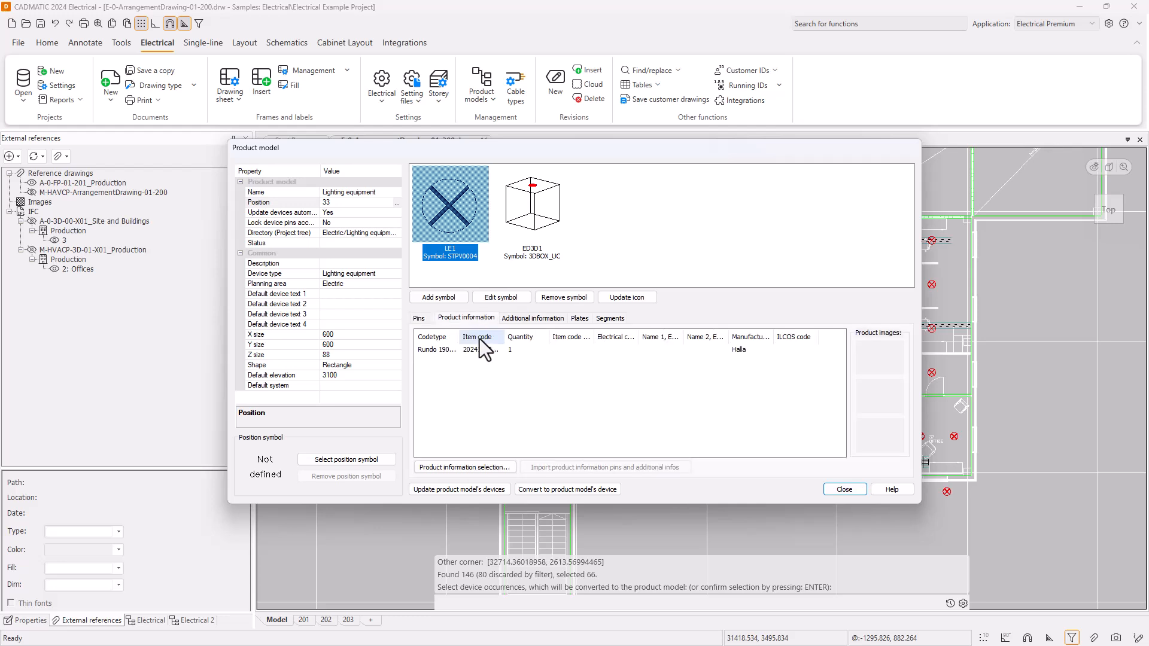
pyautogui.moveTo(458, 338); pyautogui.dragTo(537, 340)
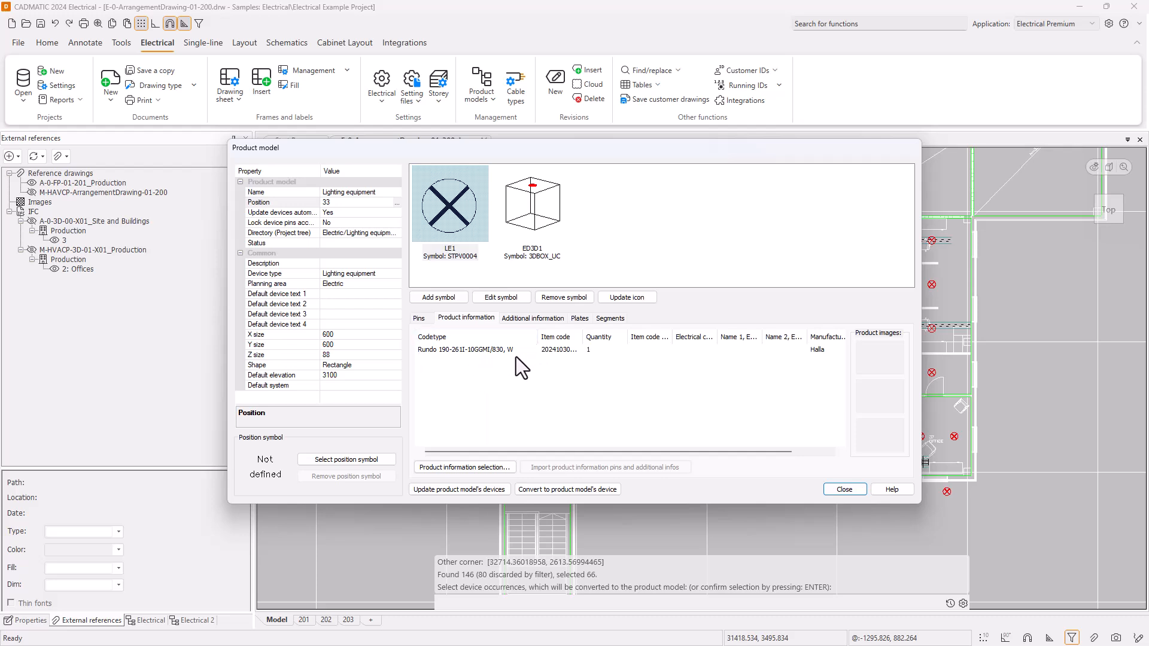
# Change the shape of the position 33 product model to Round.
pyautogui.click(354, 365)
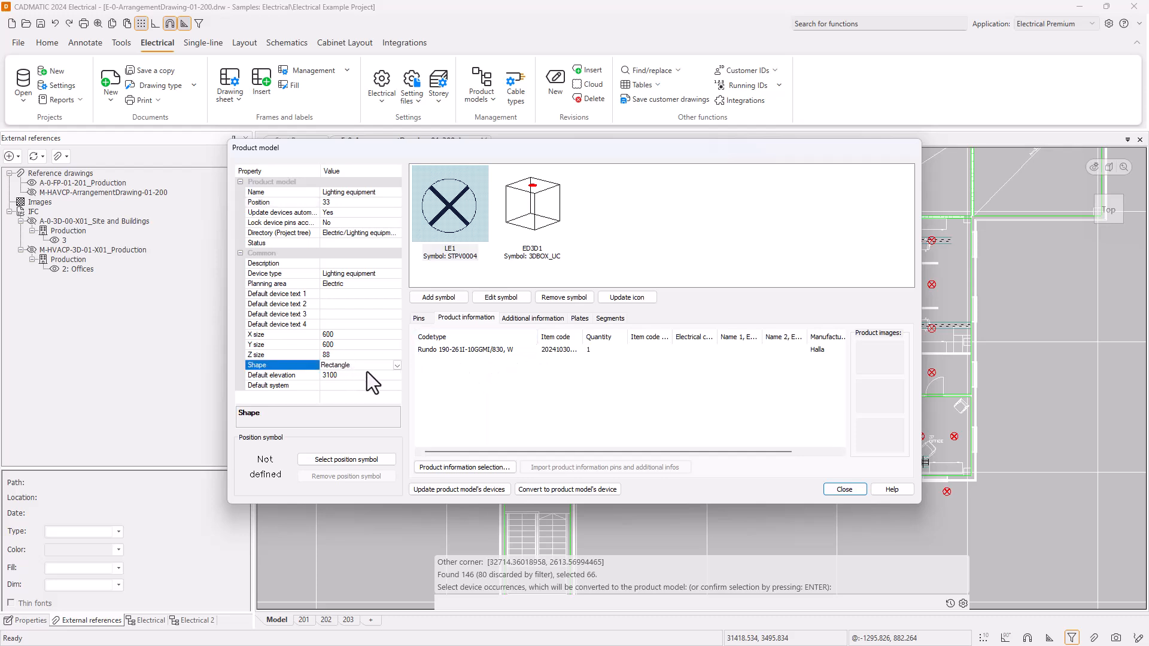
pyautogui.click(396, 365)
pyautogui.click(380, 375)
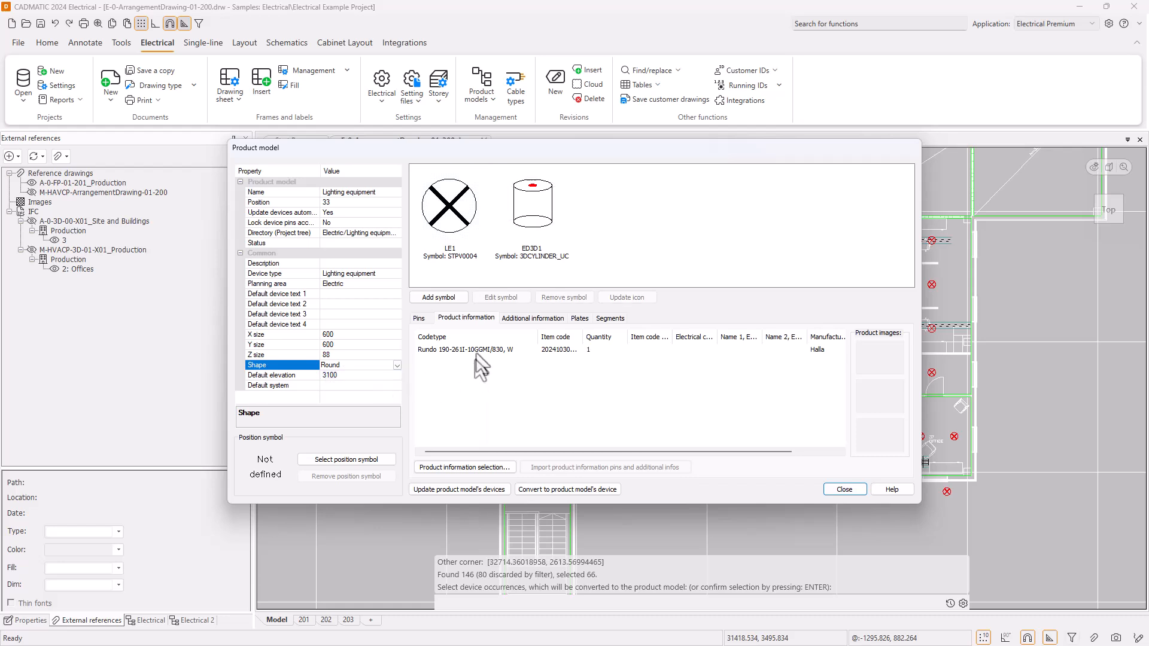
# Name the position 33 product model Halla Rundo 190, reuse that text as its description, and return to the model list.
pyautogui.click(369, 195)
pyautogui.doubleClick(282, 192)
pyautogui.write('Halla ')
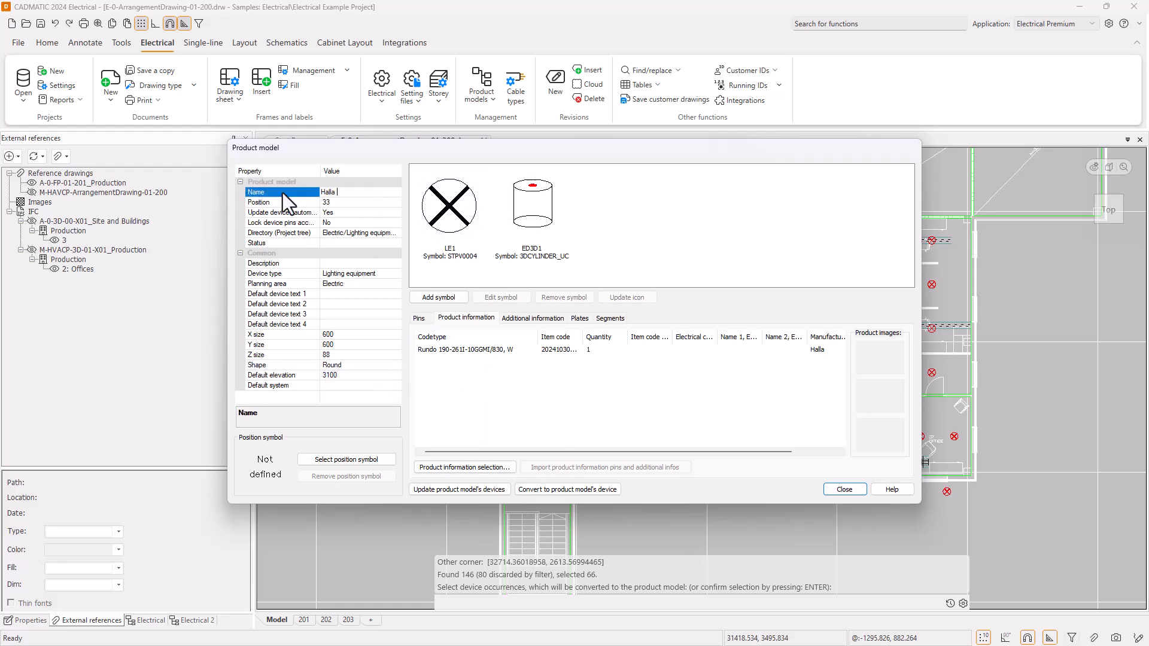
pyautogui.write('Rundo 190')
pyautogui.hotkey('ctrl', 'shift', 'Left')
pyautogui.hotkey('ctrl', 'shift', 'Left')
pyautogui.click(350, 264)
pyautogui.write('Halla Rundo 190')
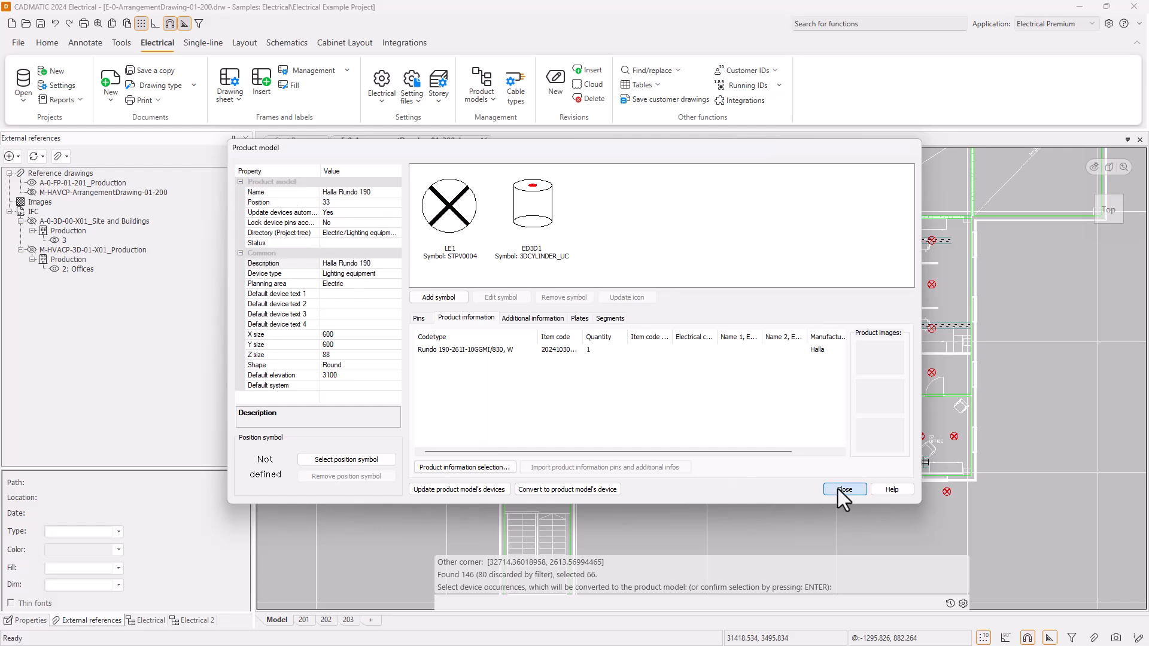
pyautogui.click(838, 490)
# Change the arrangement drawing symbol of Lighting equipment (1) to the 1550 mm linear light fixture.
pyautogui.scroll(3, 336, 351)
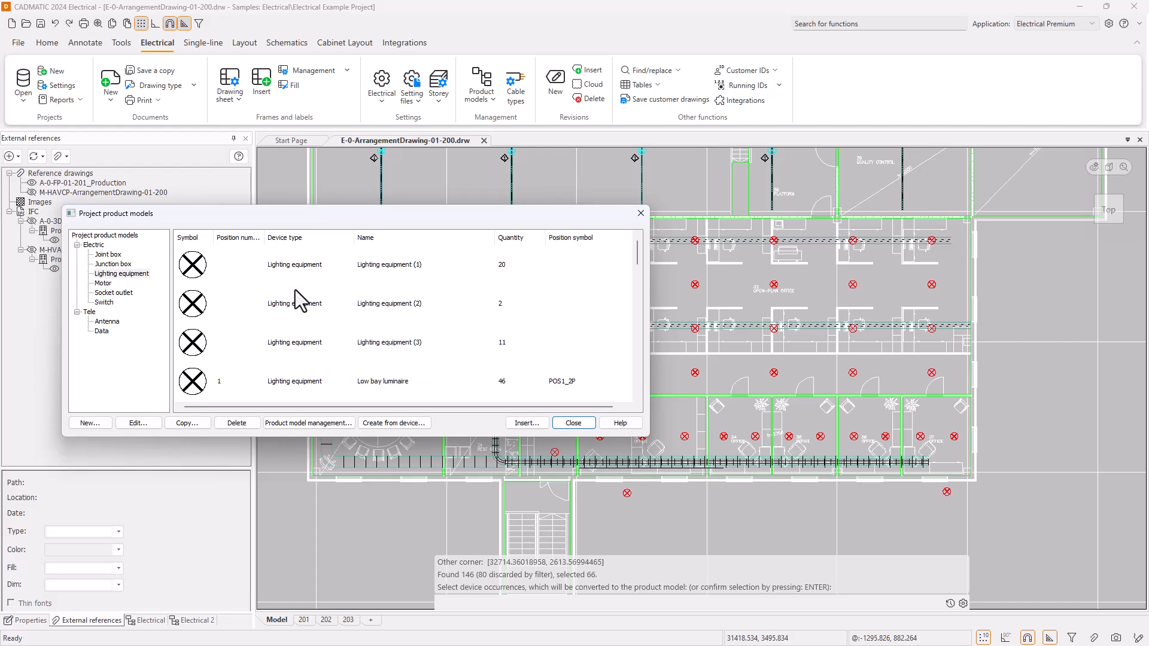
pyautogui.click(303, 274)
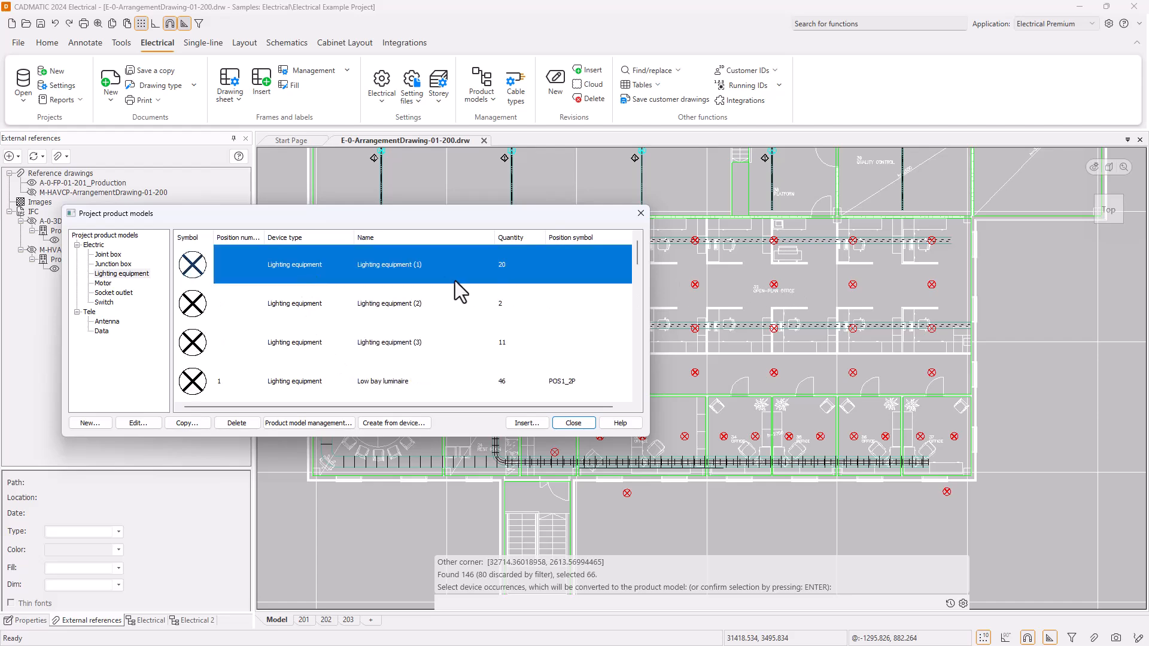
pyautogui.doubleClick(368, 264)
pyautogui.click(490, 298)
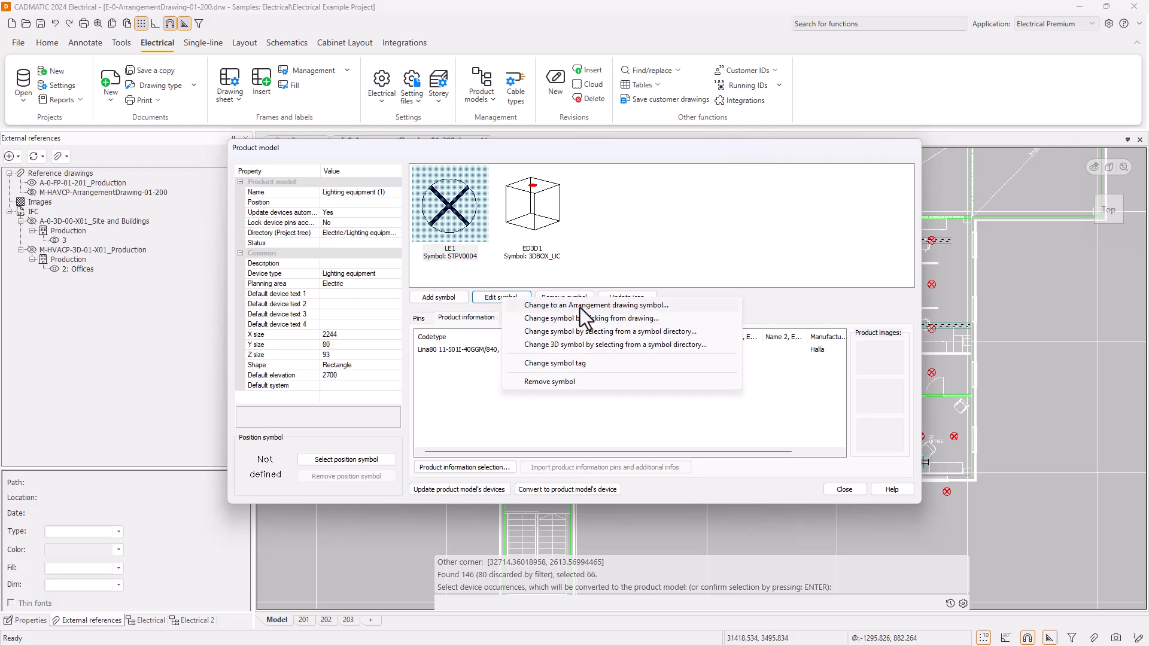
pyautogui.click(580, 307)
pyautogui.click(635, 374)
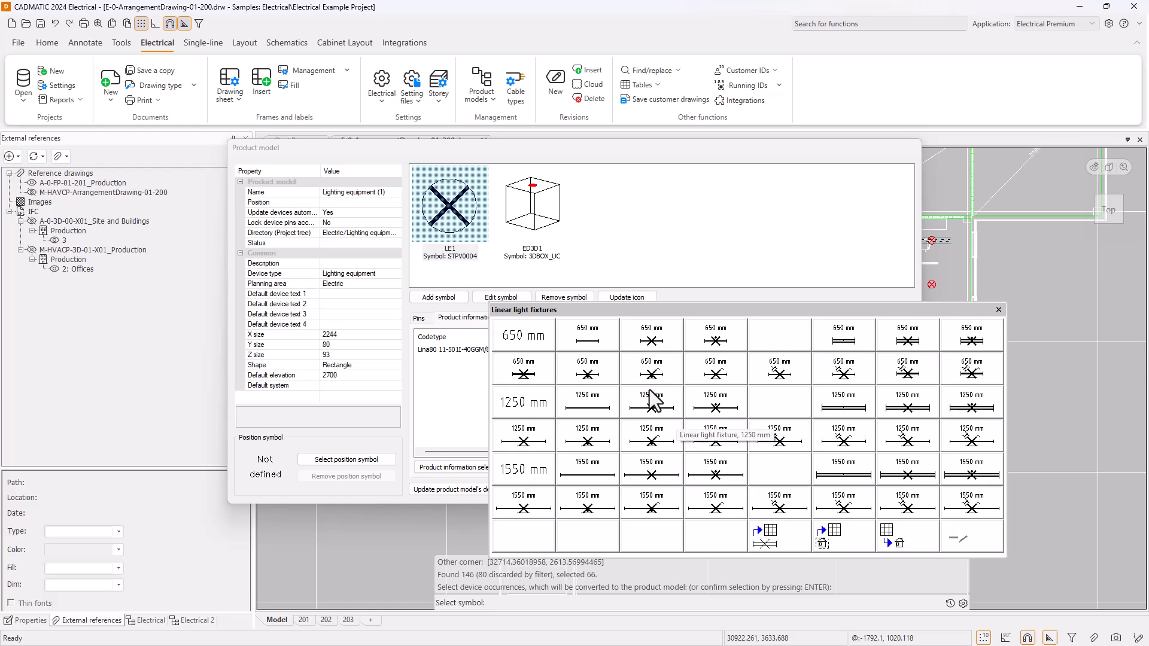
pyautogui.click(651, 475)
# Name the linear luminaire's product model Halla Lina80 and replace its description with the same text.
pyautogui.click(388, 191)
pyautogui.write('Lina80')
pyautogui.write('Halla')
pyautogui.press('Return')
pyautogui.hotkey('ctrl', 'c')
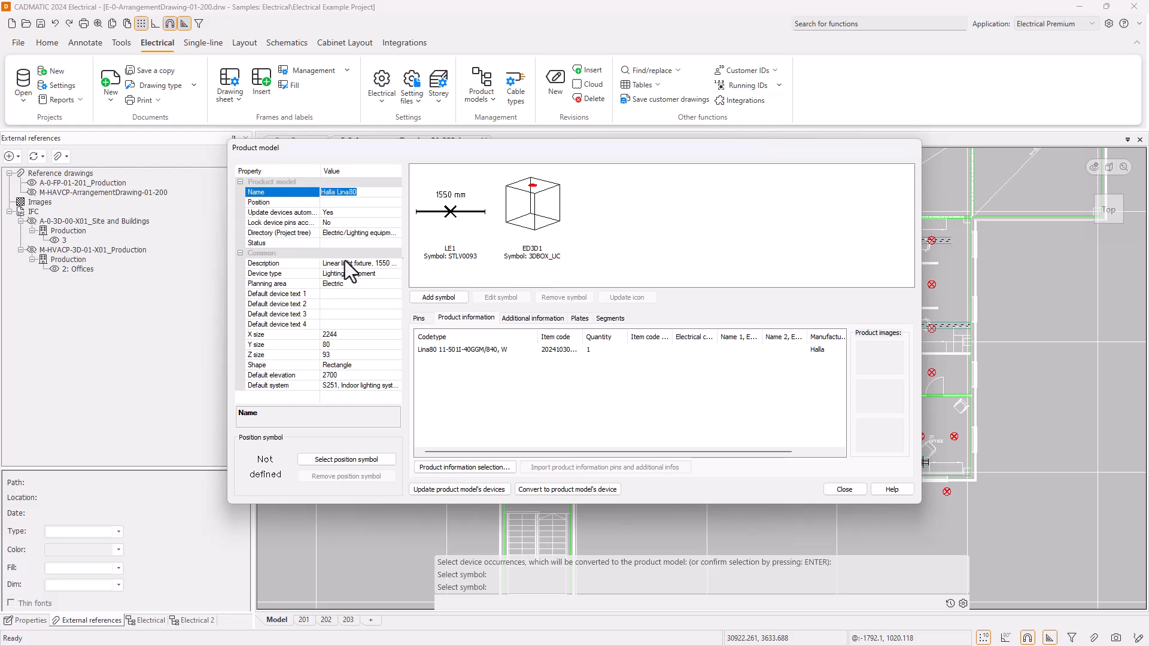
pyautogui.click(387, 264)
pyautogui.hotkey('ctrl', 'a')
pyautogui.hotkey('ctrl', 'v')
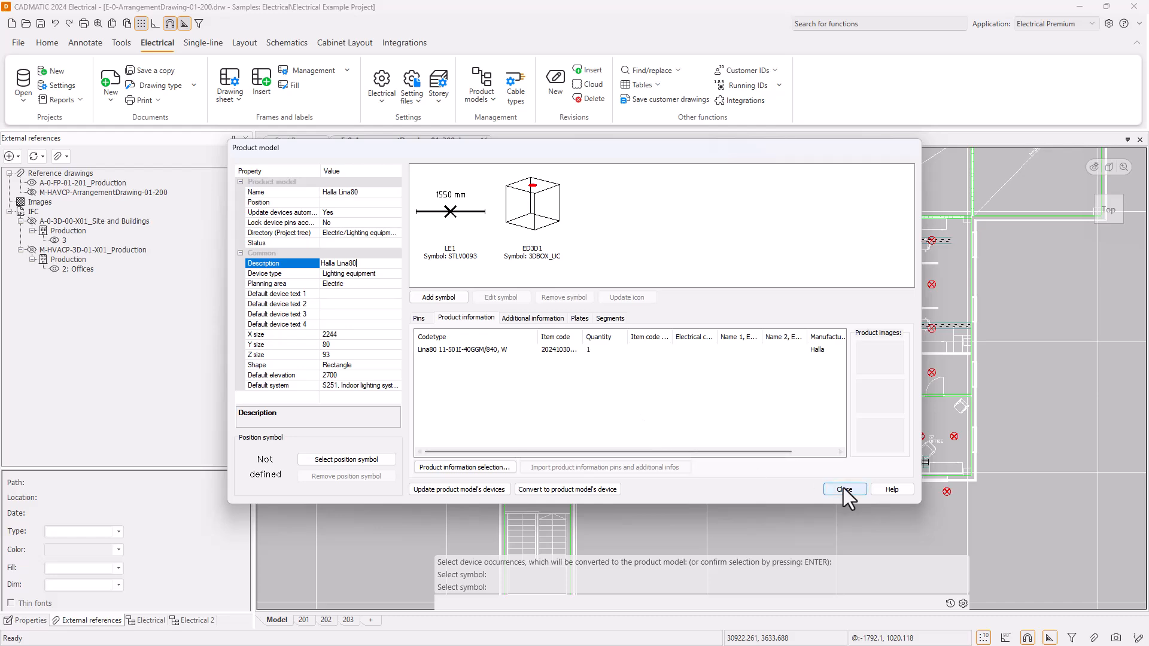
# Set the position of the Halla Lina80 product model to 34 and return to the model list.
pyautogui.click(359, 202)
pyautogui.write('34')
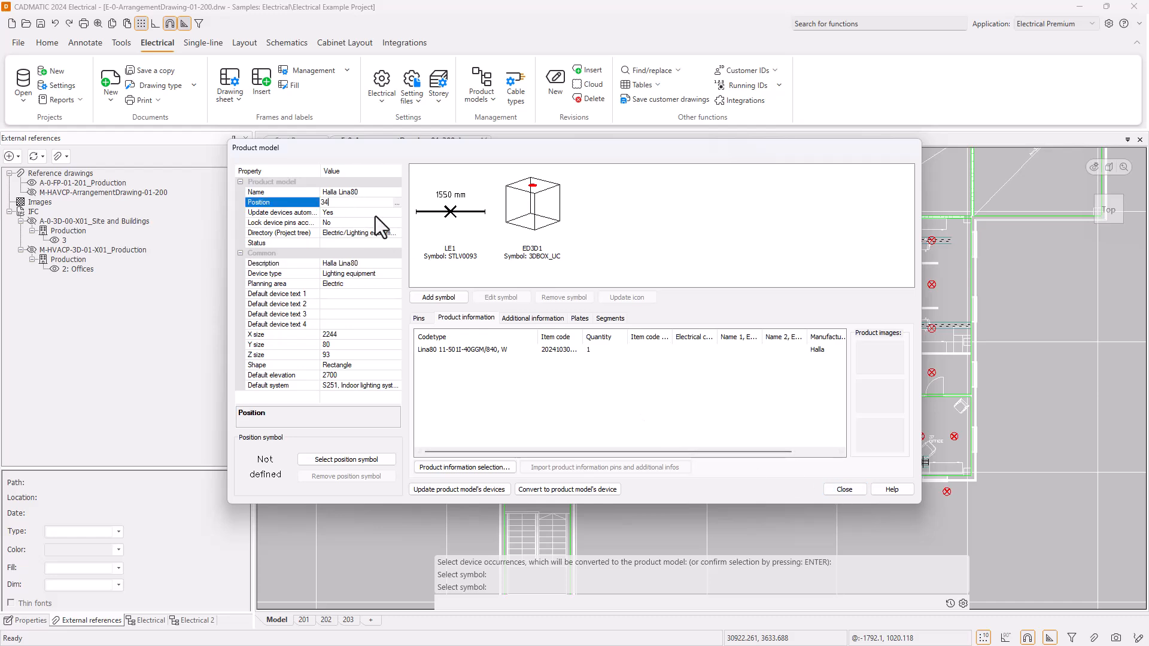
pyautogui.click(848, 490)
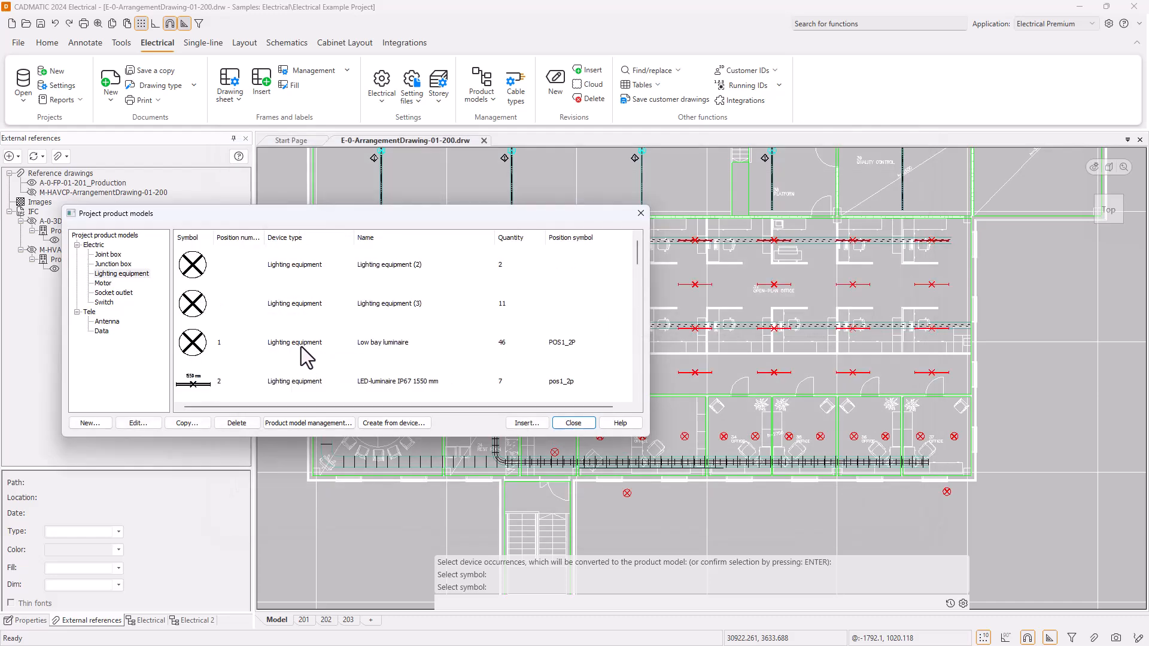
# Give the Lighting equipment (3) product model position 35 and a diamond position symbol.
pyautogui.doubleClick(279, 304)
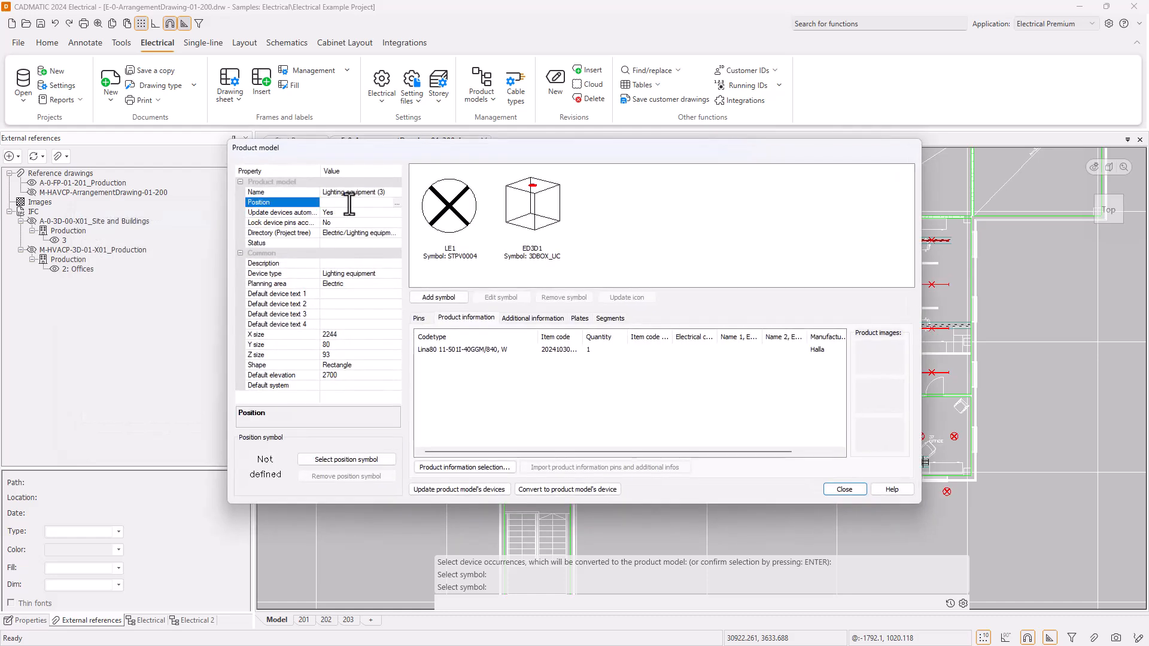
pyautogui.write('35')
pyautogui.click(371, 458)
pyautogui.click(425, 309)
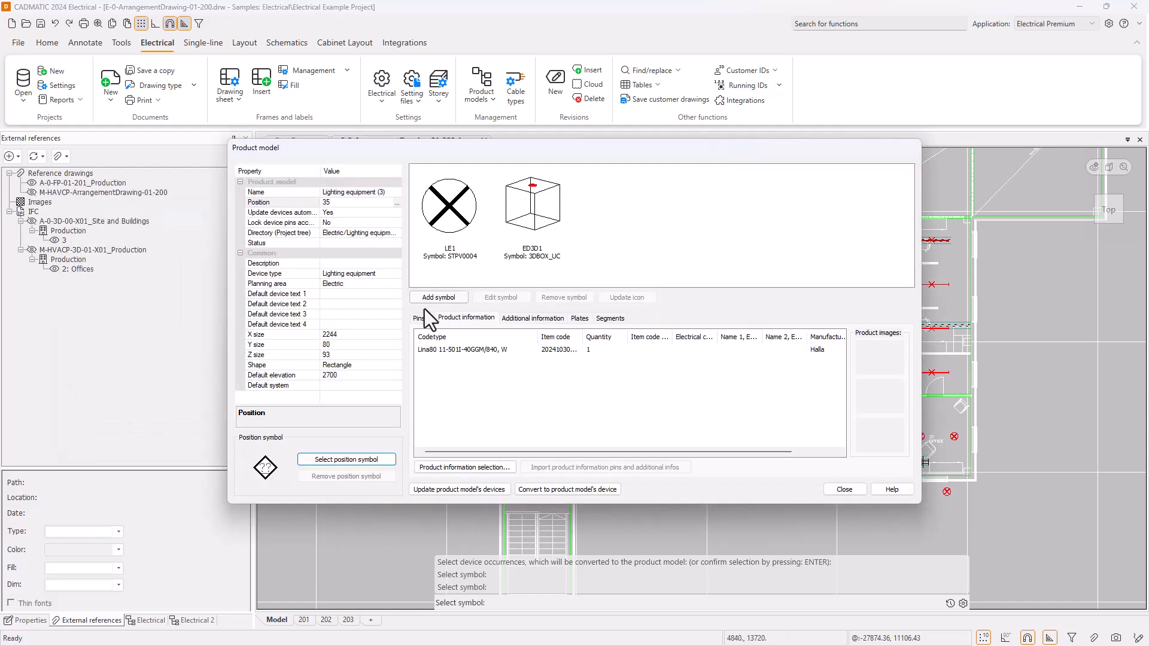
pyautogui.click(842, 489)
# Give the Lighting equipment (2) product model position 36 and a diamond position symbol, and finish editing the product models.
pyautogui.doubleClick(302, 308)
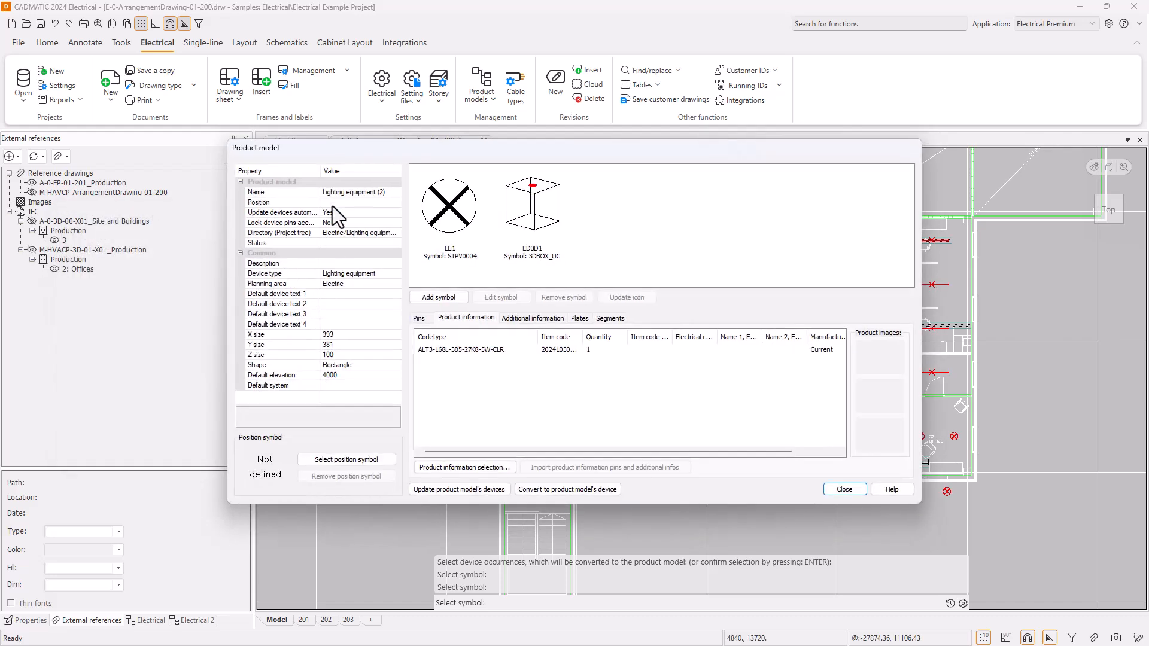
pyautogui.click(333, 202)
pyautogui.write('36')
pyautogui.click(351, 458)
pyautogui.click(399, 309)
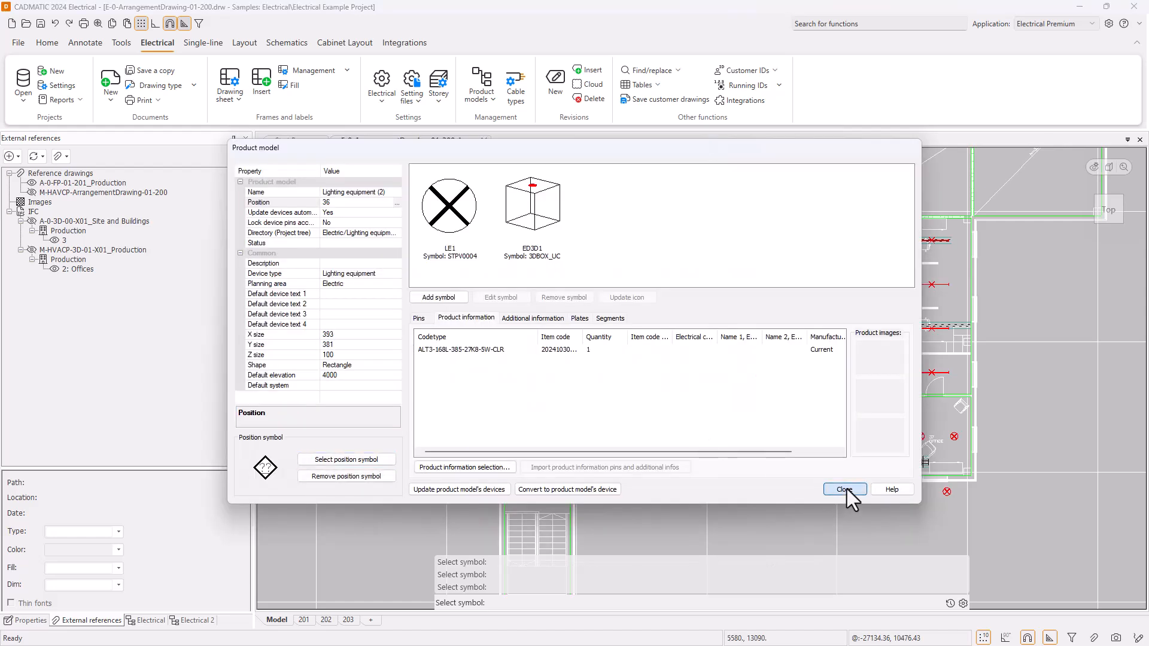
pyautogui.click(846, 489)
pyautogui.click(578, 425)
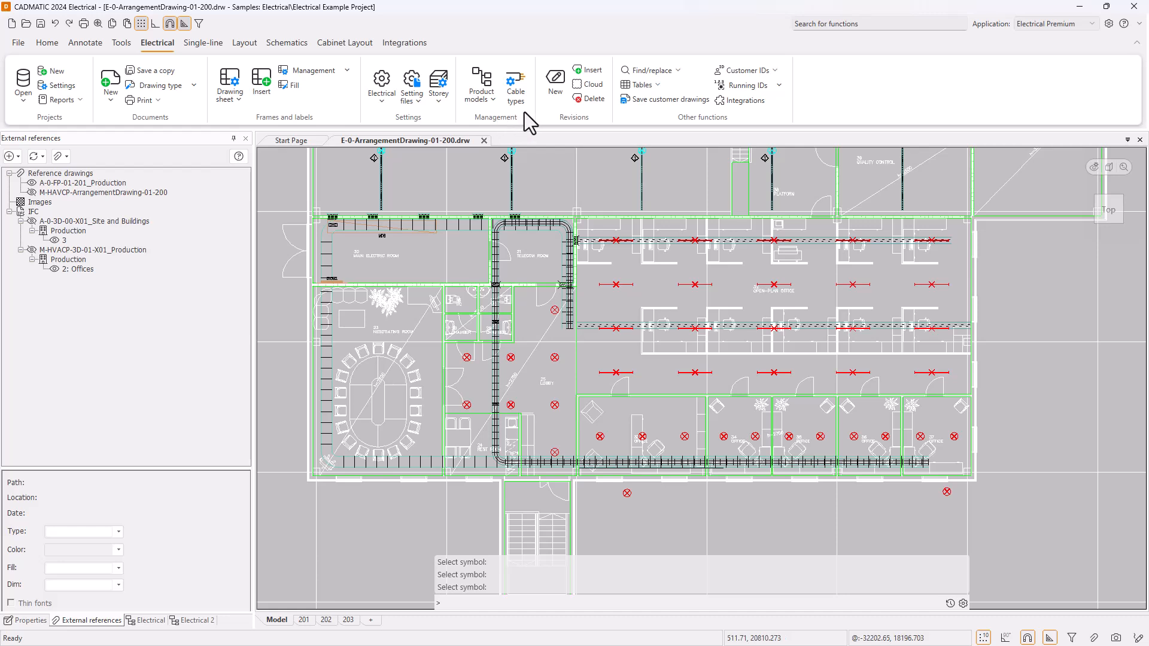
# Insert position marks automatically for all lighting equipment in the drawing.
pyautogui.click(245, 43)
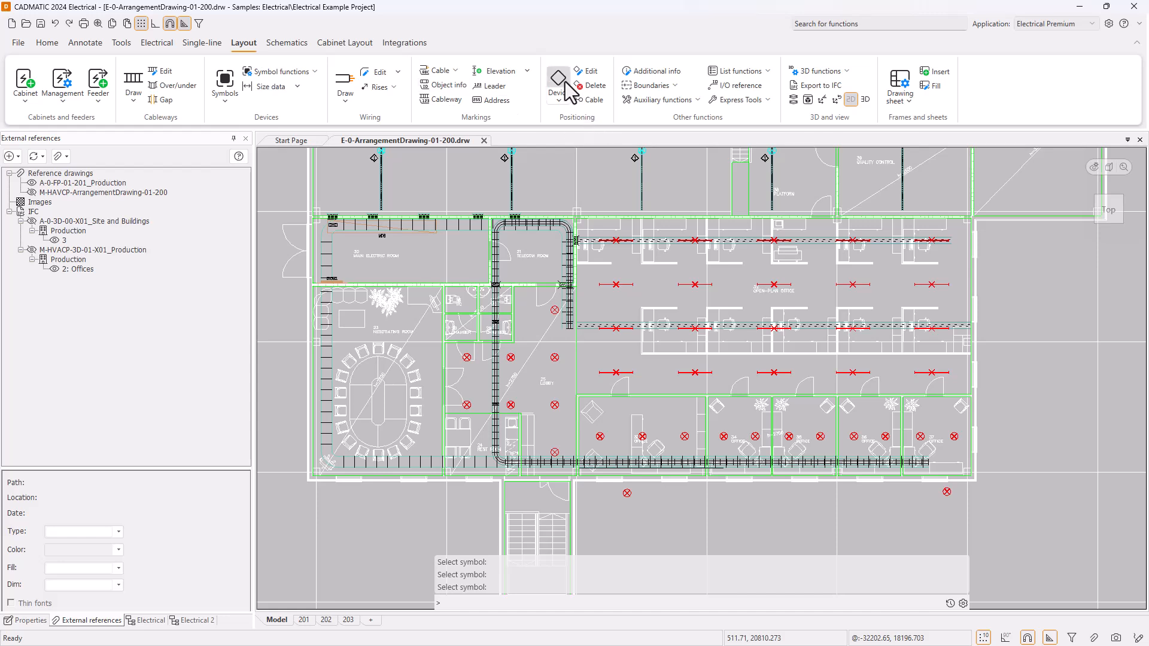
pyautogui.click(559, 99)
pyautogui.click(583, 128)
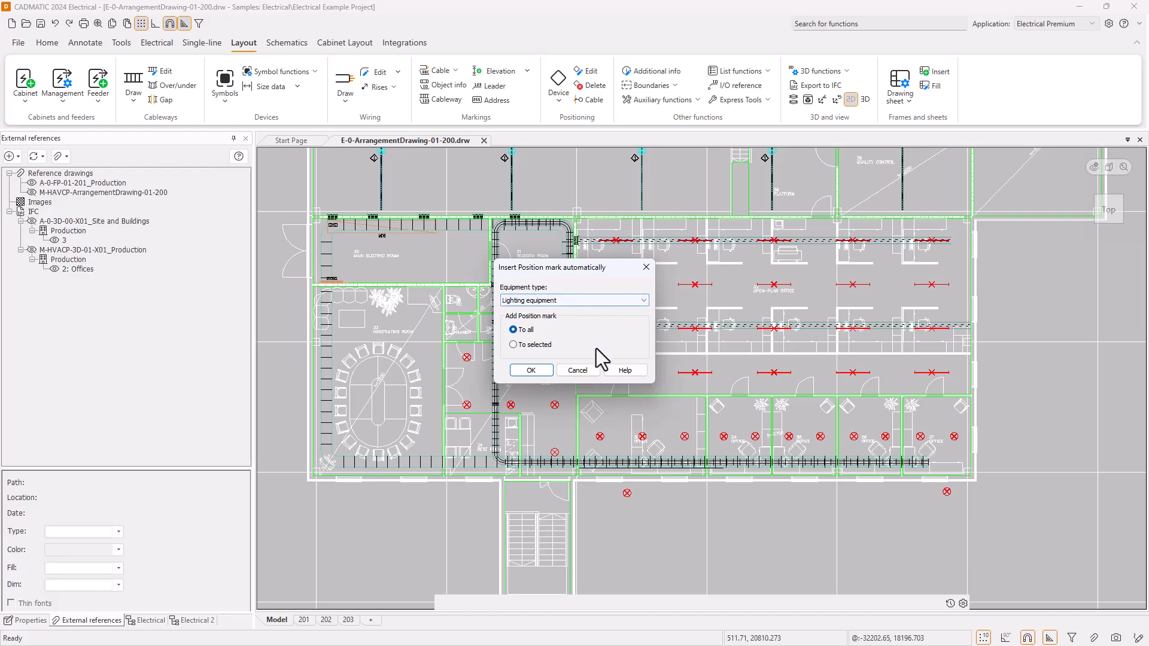
pyautogui.click(537, 371)
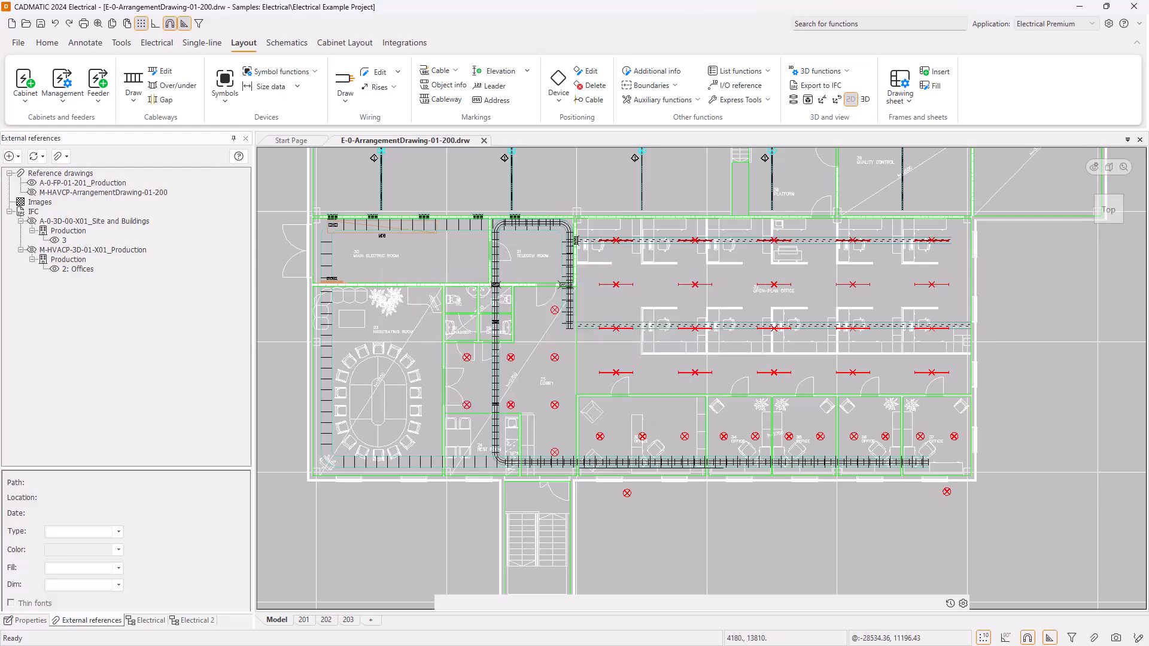
pyautogui.click(406, 305)
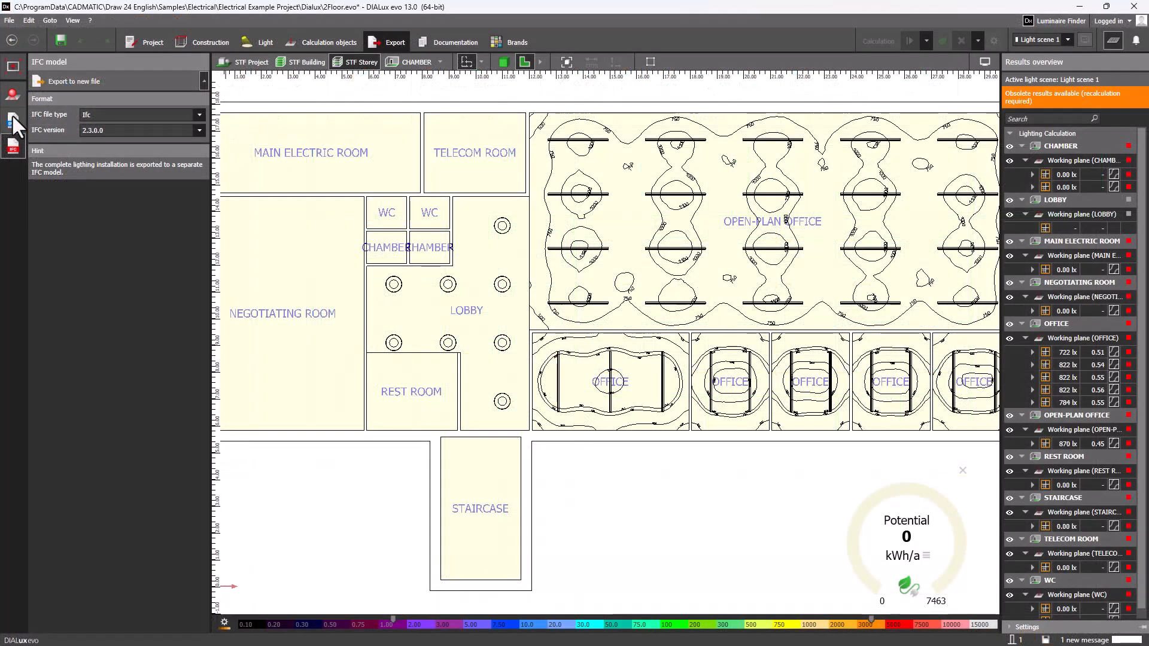
# Export the storey plan to a new file 2Floor.dwg in the Dialux folder, leaving out the luminaire list and luminaires layers.
pyautogui.click(12, 118)
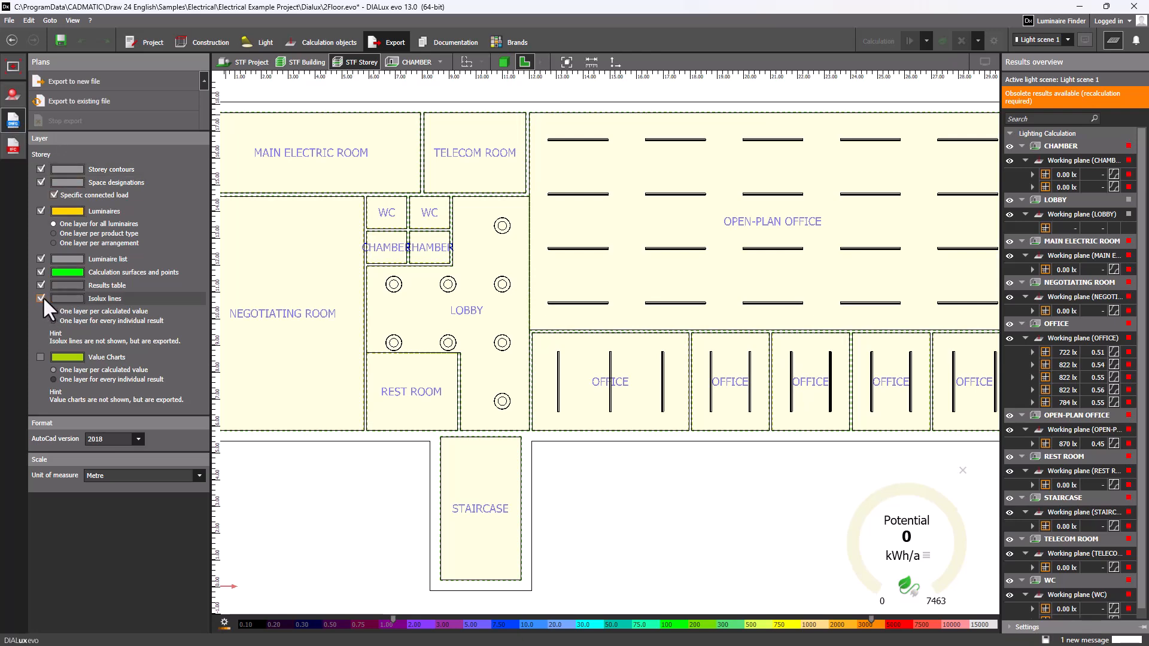
pyautogui.click(40, 258)
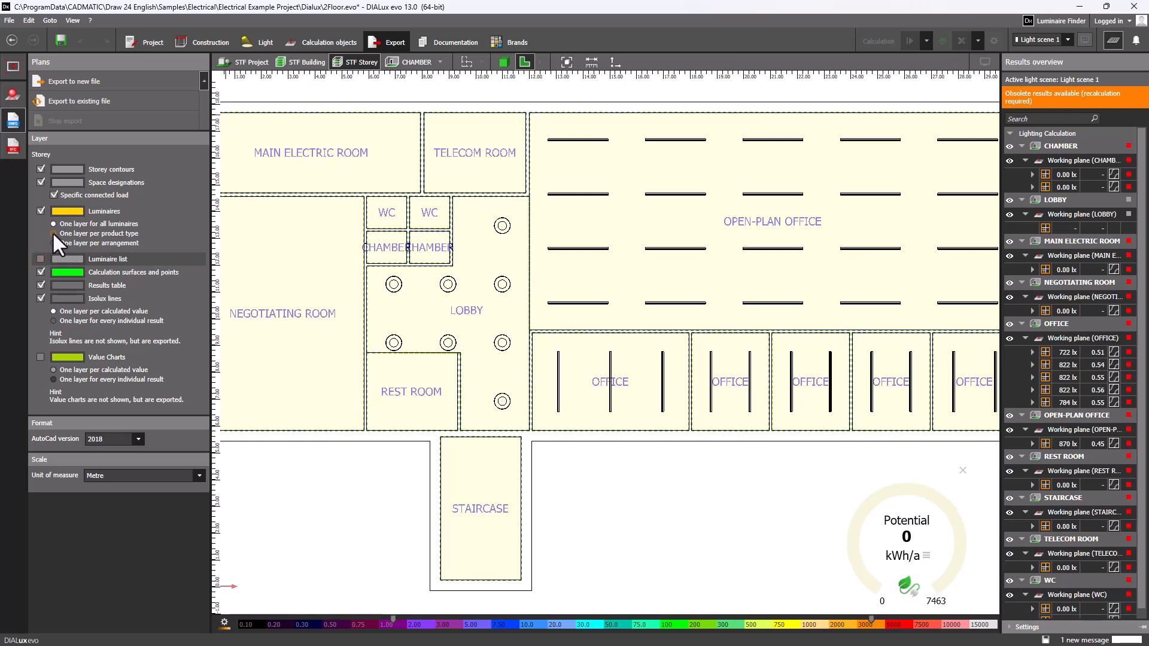
pyautogui.click(37, 208)
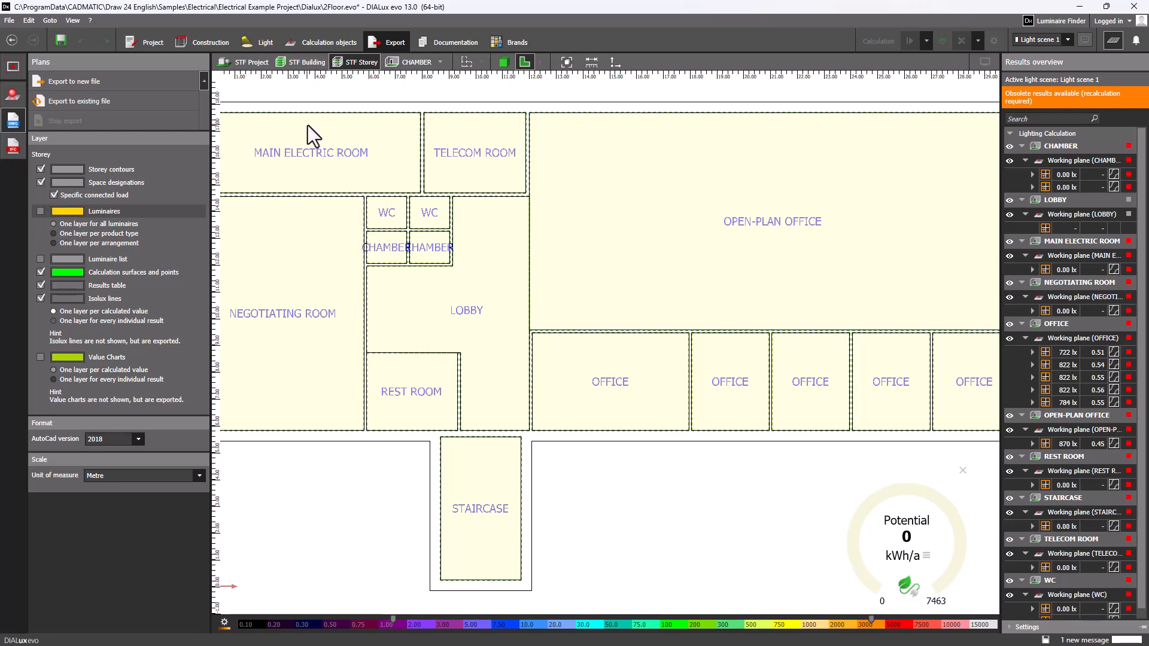
pyautogui.click(71, 82)
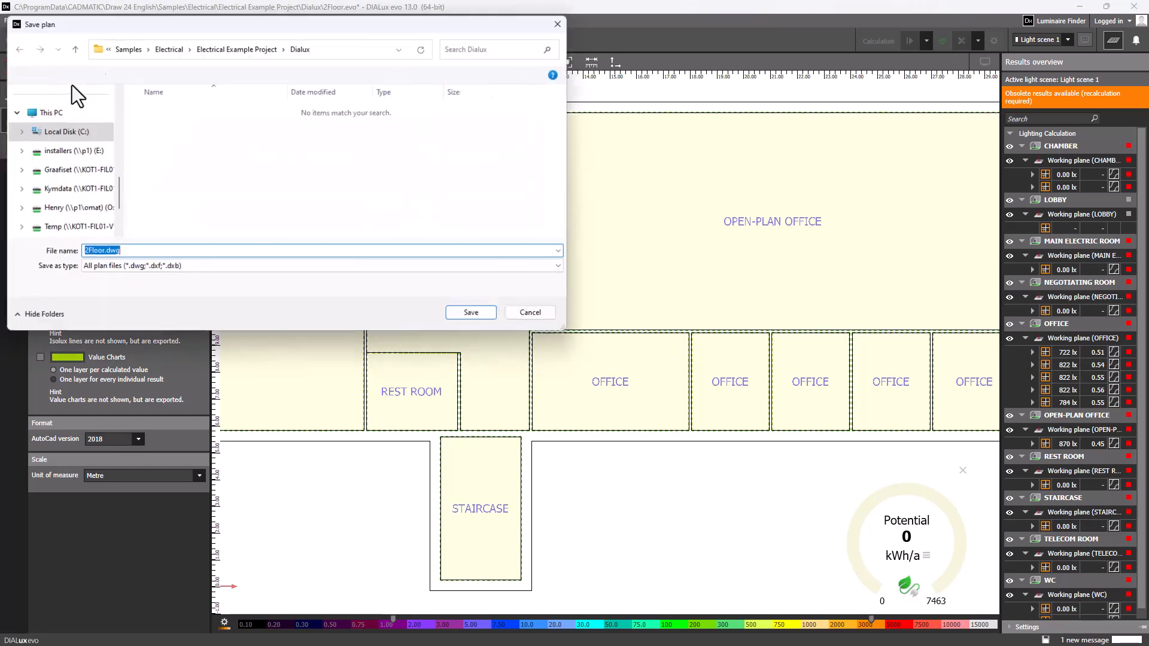
pyautogui.click(474, 314)
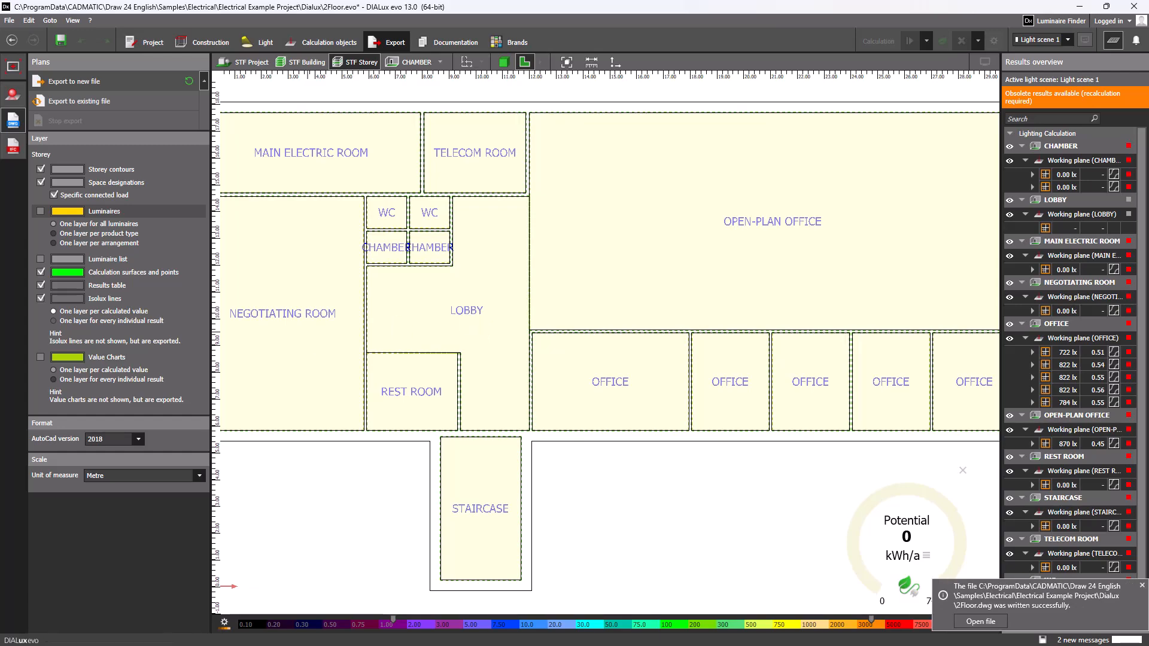
# Switch to CADMATIC Electrical and choose 2Floor.dwg from the project's Dialux folder as a new reference drawing.
pyautogui.hotkey('alt', 'Tab')
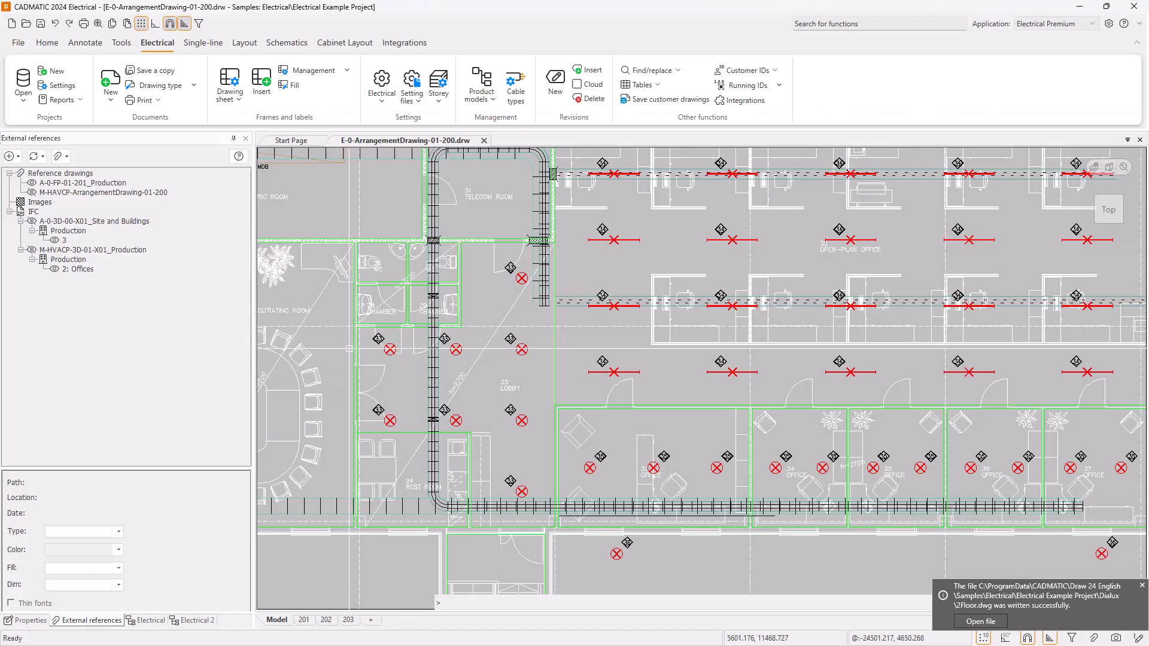
pyautogui.click(19, 156)
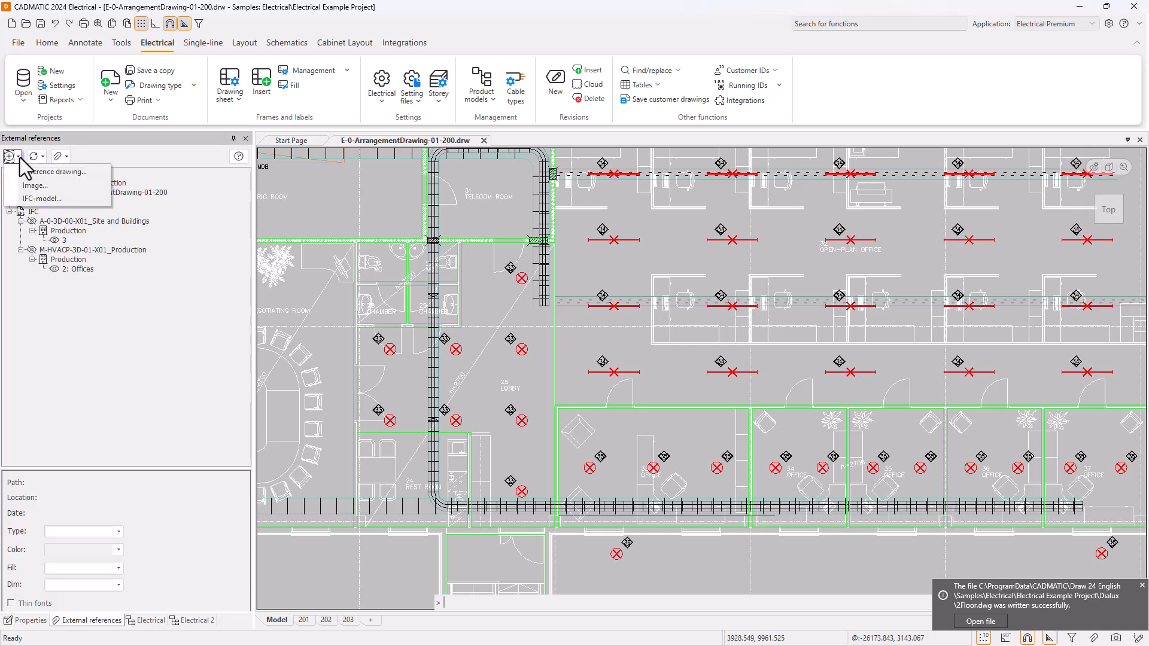
pyautogui.click(37, 172)
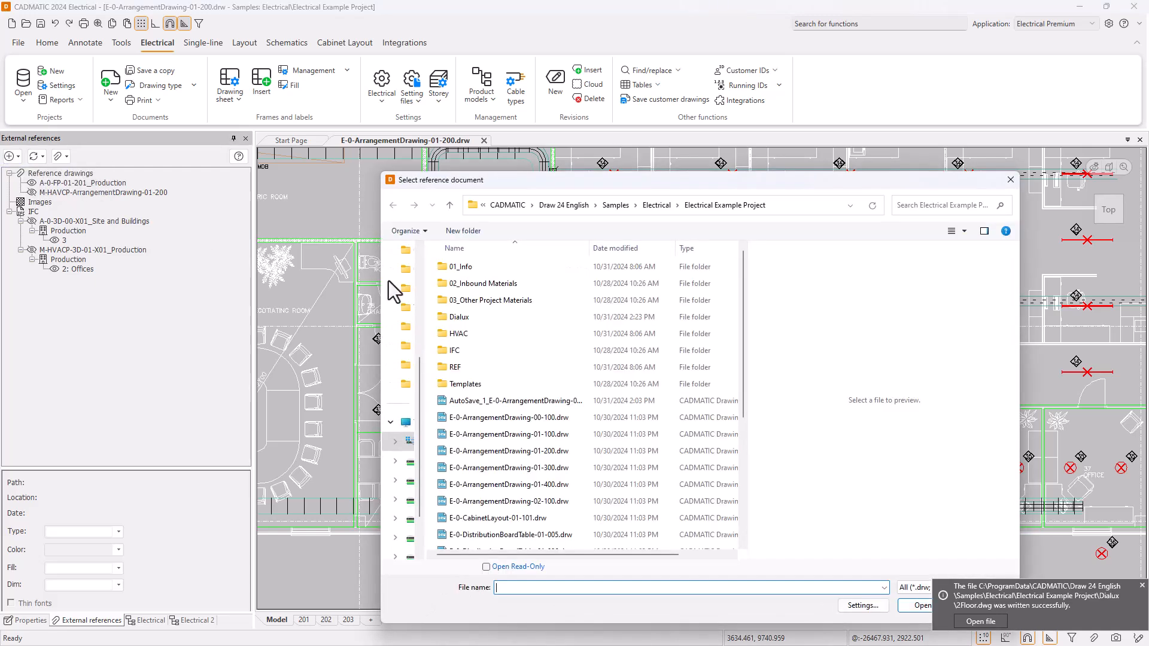
pyautogui.doubleClick(489, 314)
pyautogui.doubleClick(466, 267)
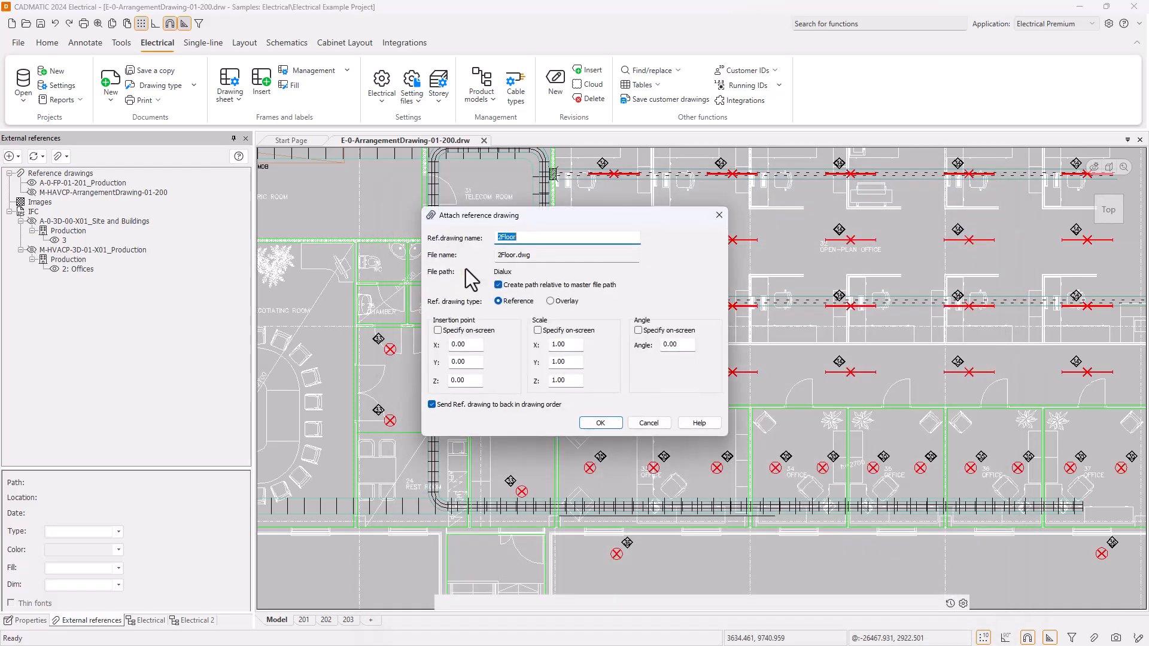
# Attach the 2Floor reference drawing as an overlay with the scale set to 1000.
pyautogui.doubleClick(562, 345)
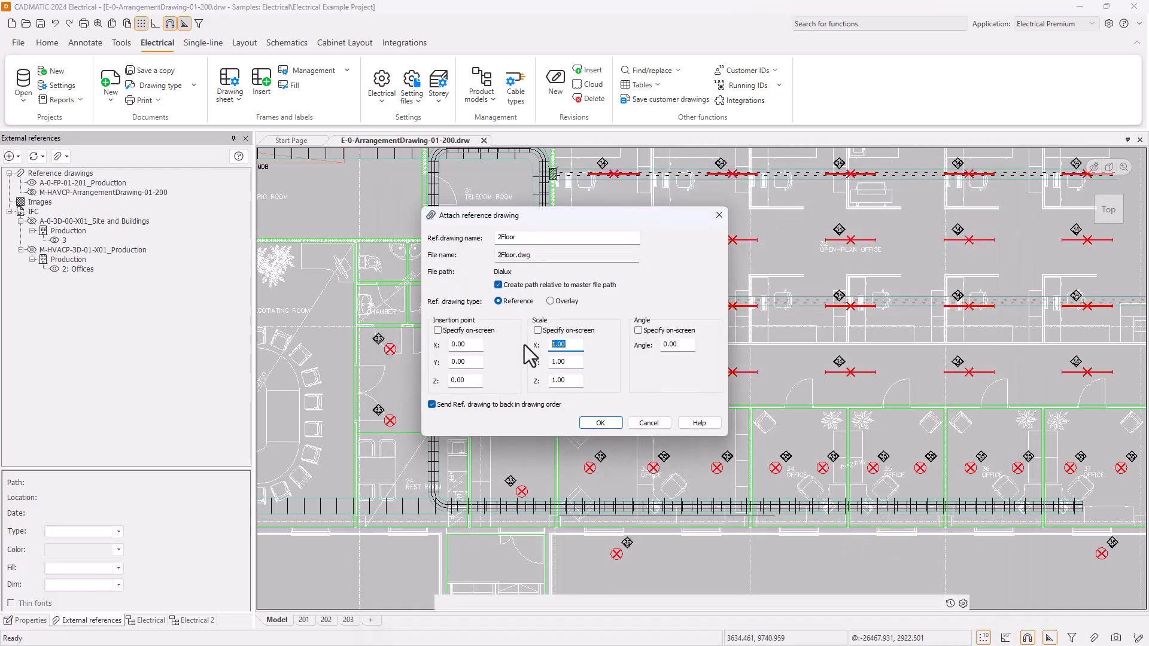
pyautogui.write('1000')
pyautogui.press('Tab')
pyautogui.write('1')
pyautogui.click(550, 301)
pyautogui.click(600, 423)
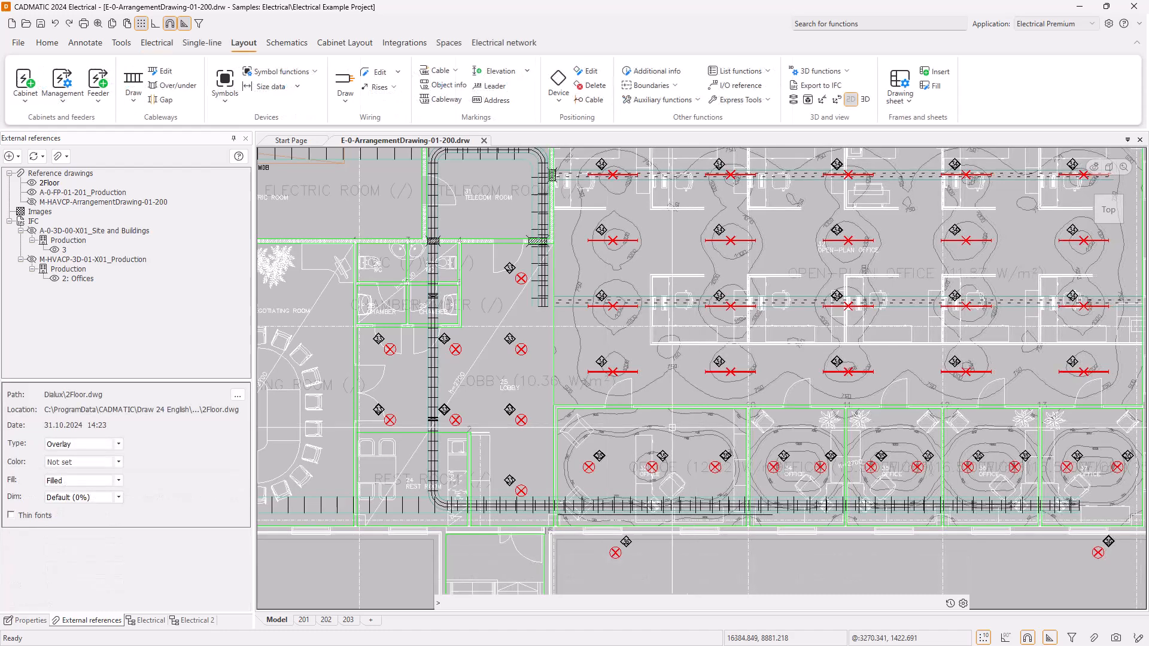
# Update the E-0-Report-00-002_Lighting fixtures list.xlsx report in the project documents.
pyautogui.click(206, 621)
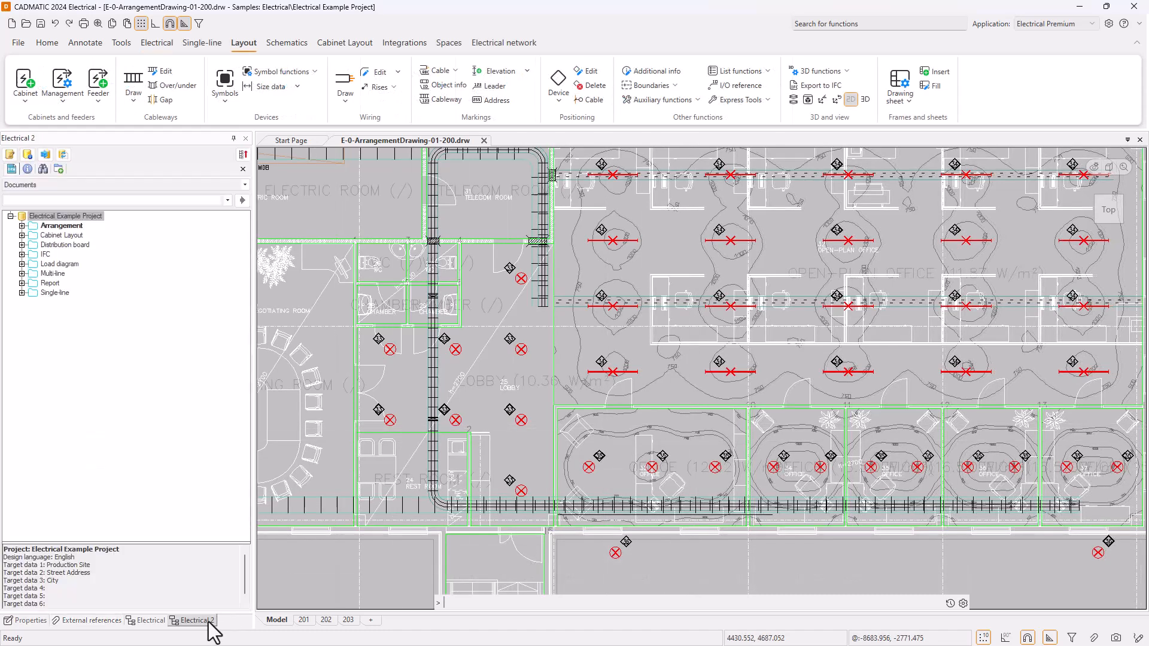
pyautogui.click(22, 283)
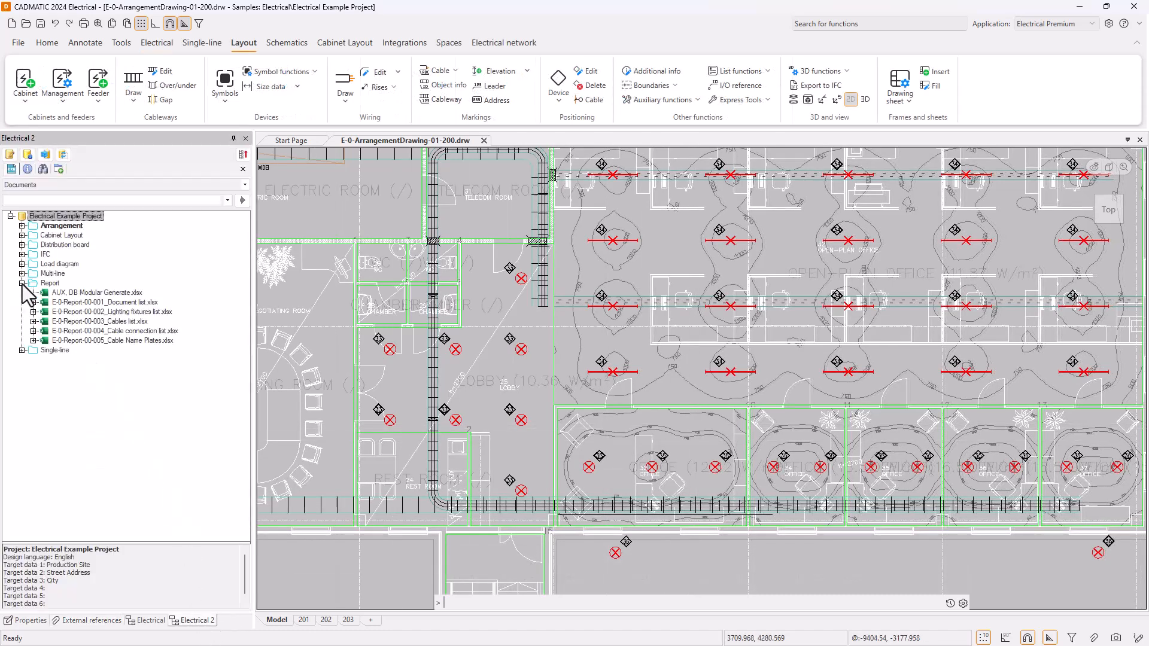
pyautogui.rightClick(141, 313)
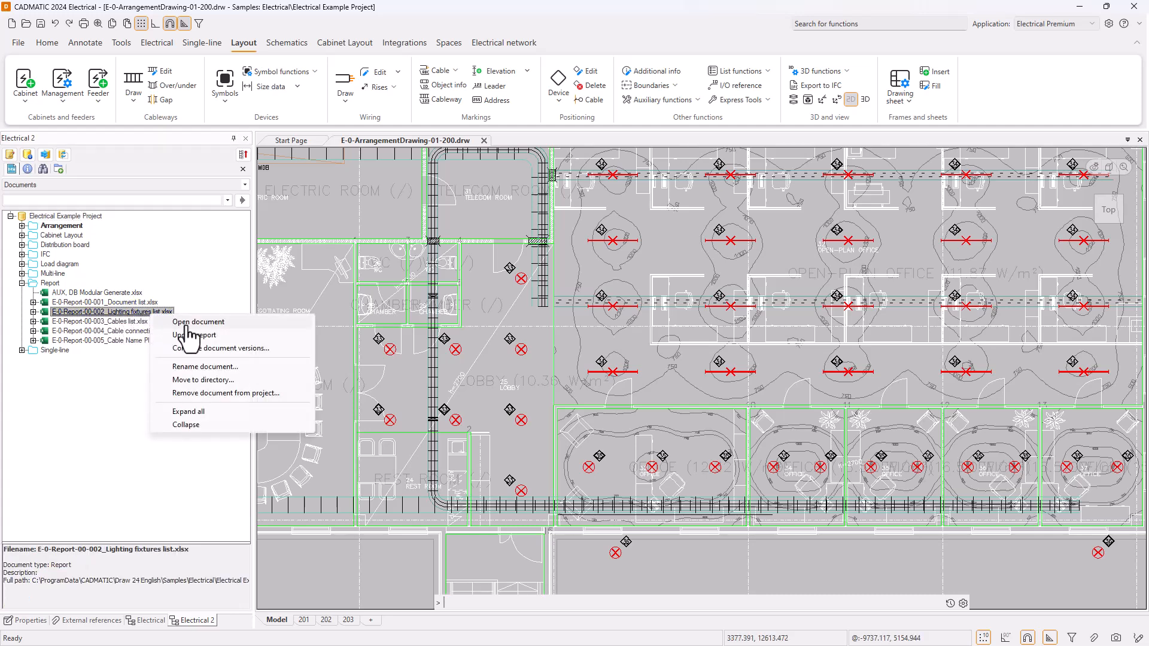
pyautogui.click(230, 336)
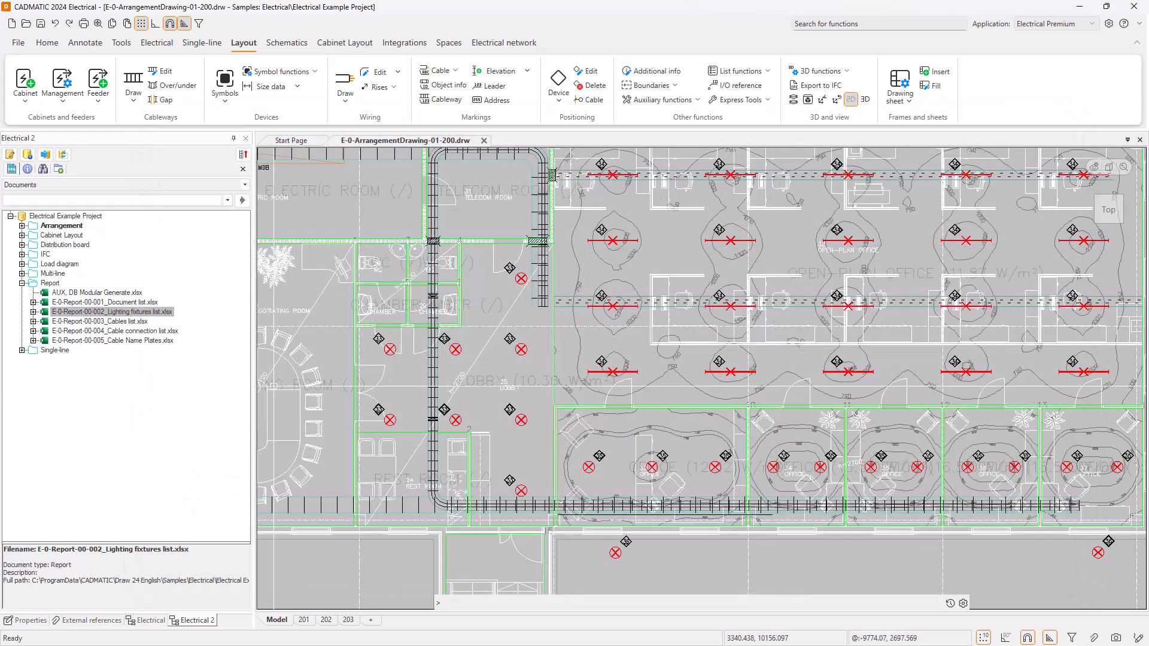
# Open the lighting fixtures list report and examine the rows of the imported luminaires at positions 33 to 36.
pyautogui.rightClick(159, 312)
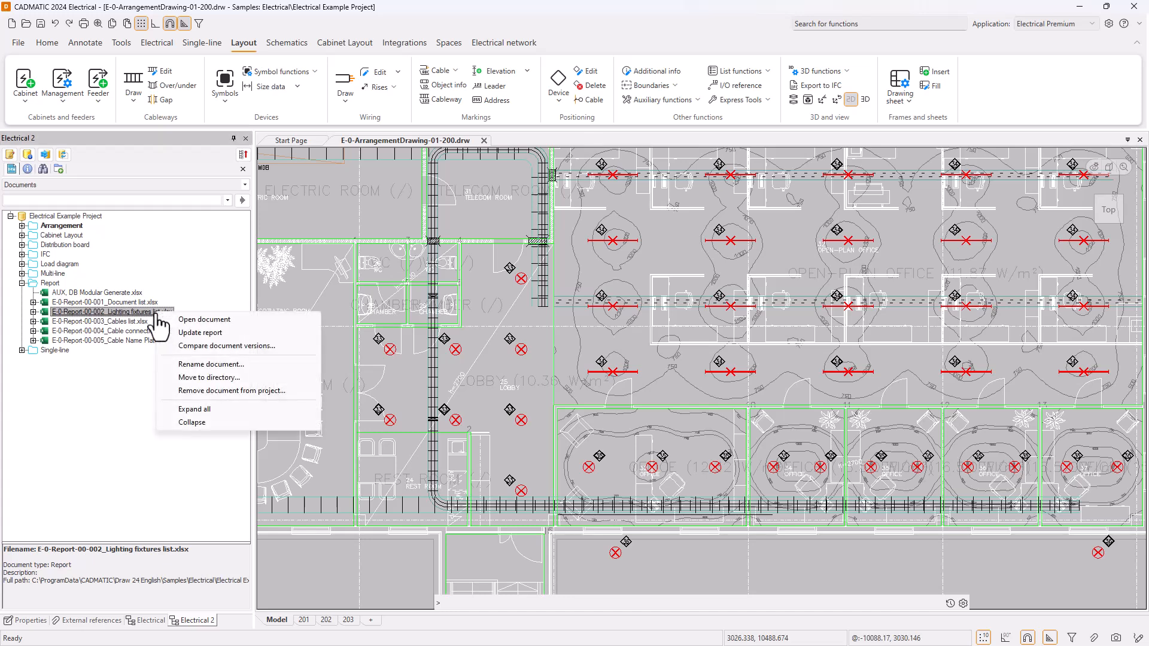
pyautogui.click(251, 320)
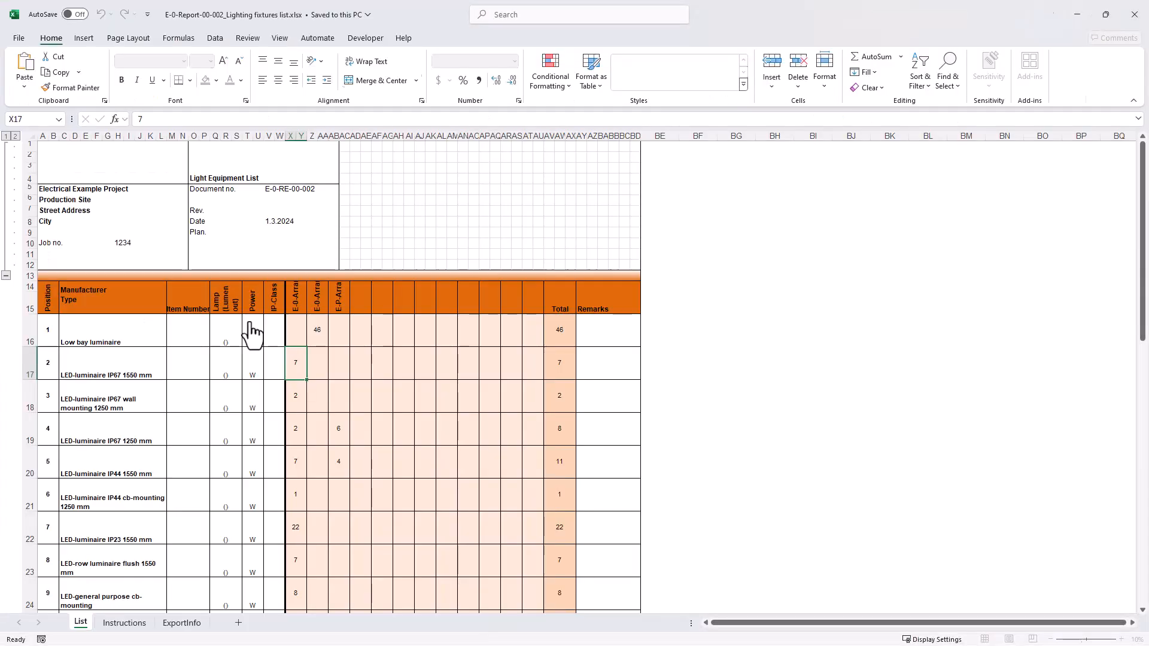
pyautogui.scroll(-1, 274, 416)
pyautogui.scroll(-6, 274, 416)
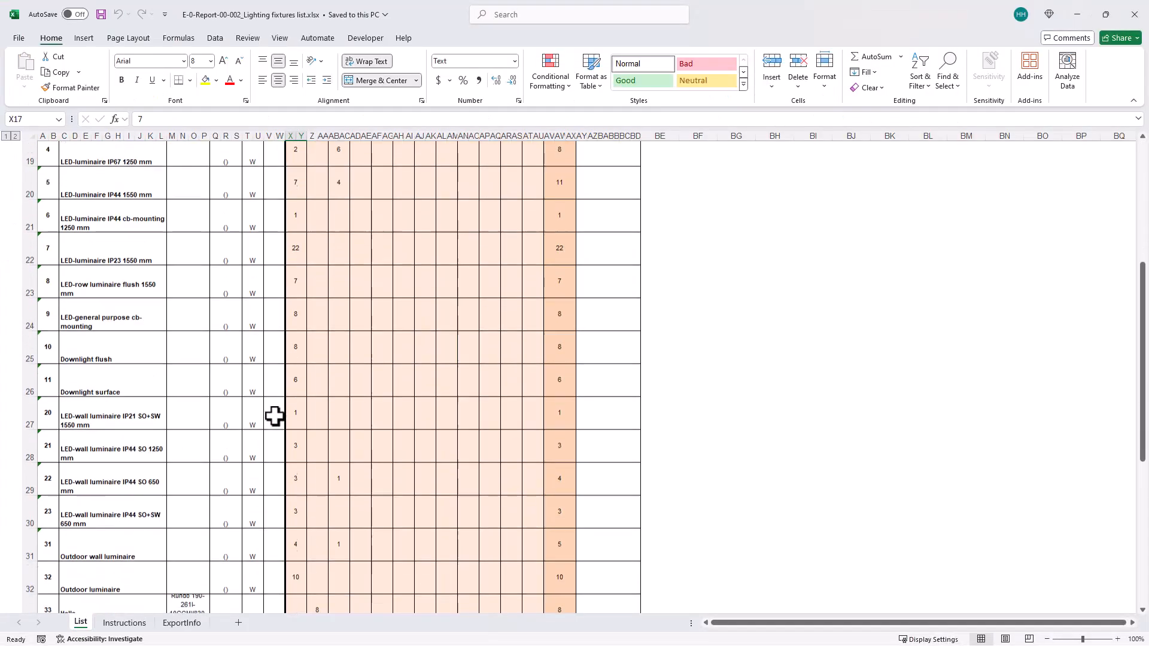
pyautogui.scroll(-2, 274, 416)
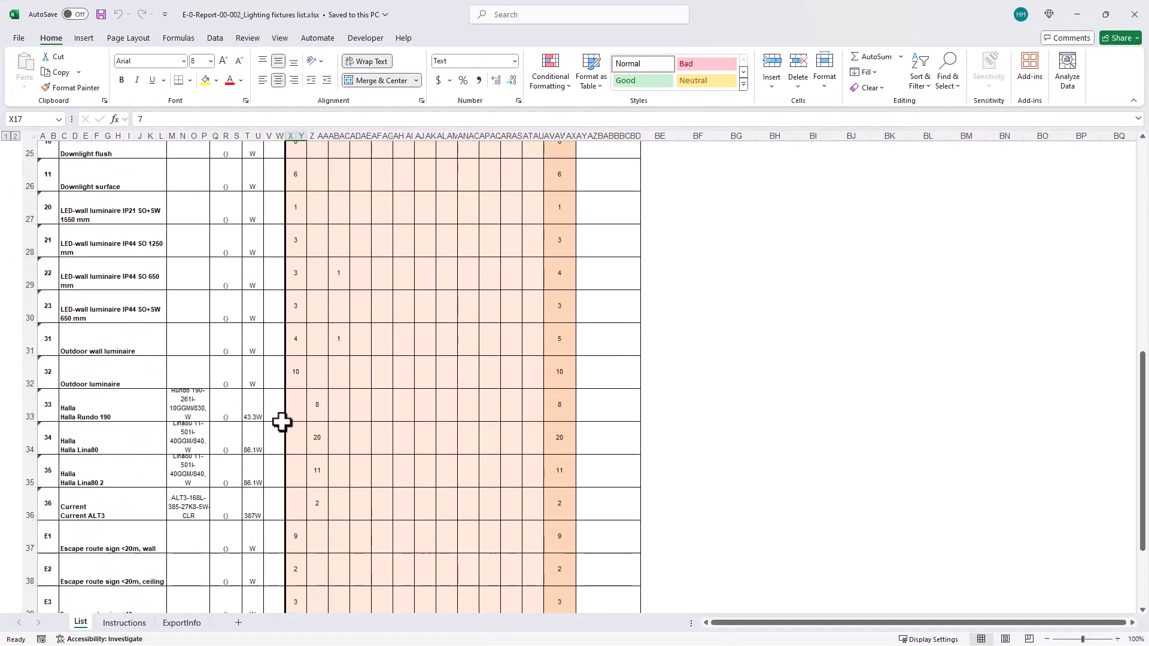